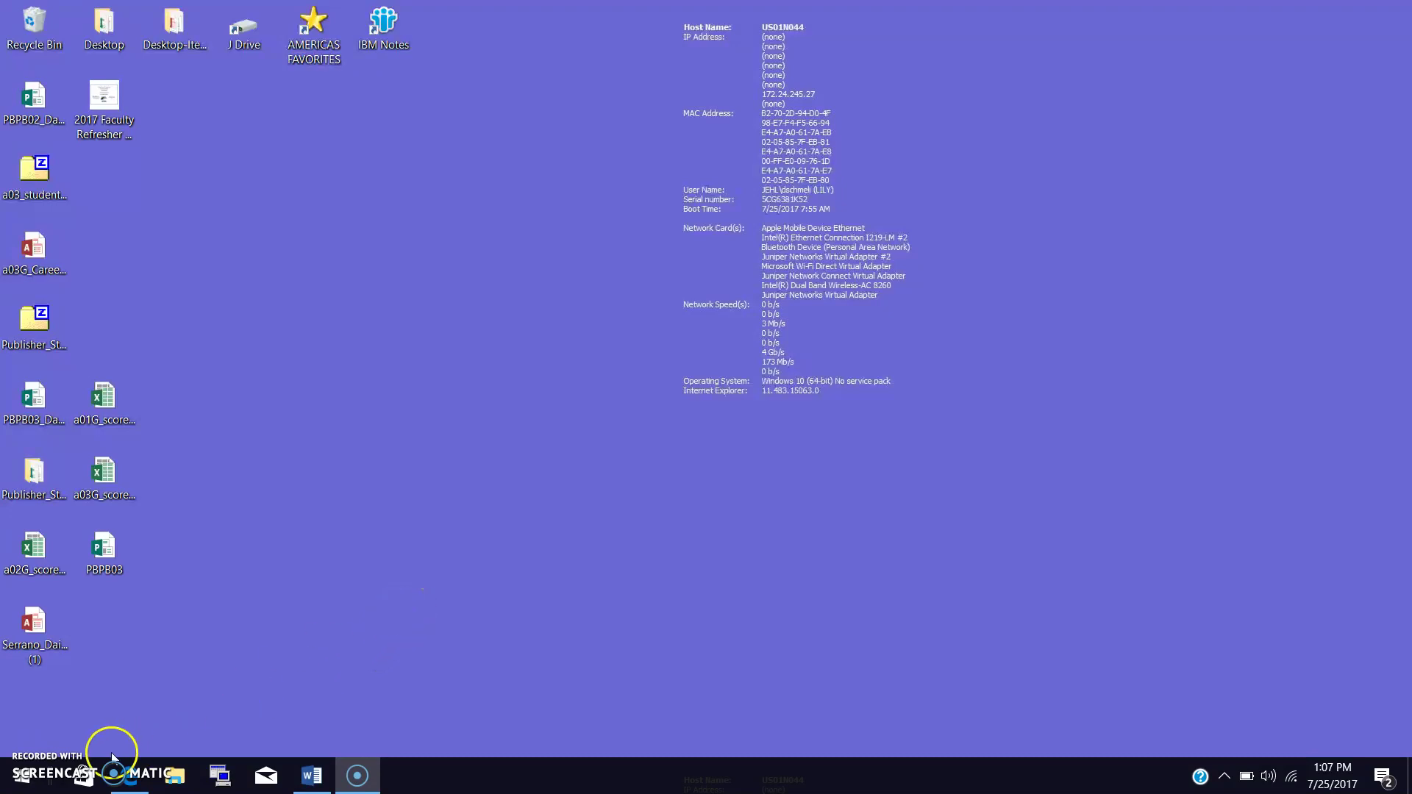
Launch Cisco Jabber by searching 'cisco' in the Start menu.
click(23, 781)
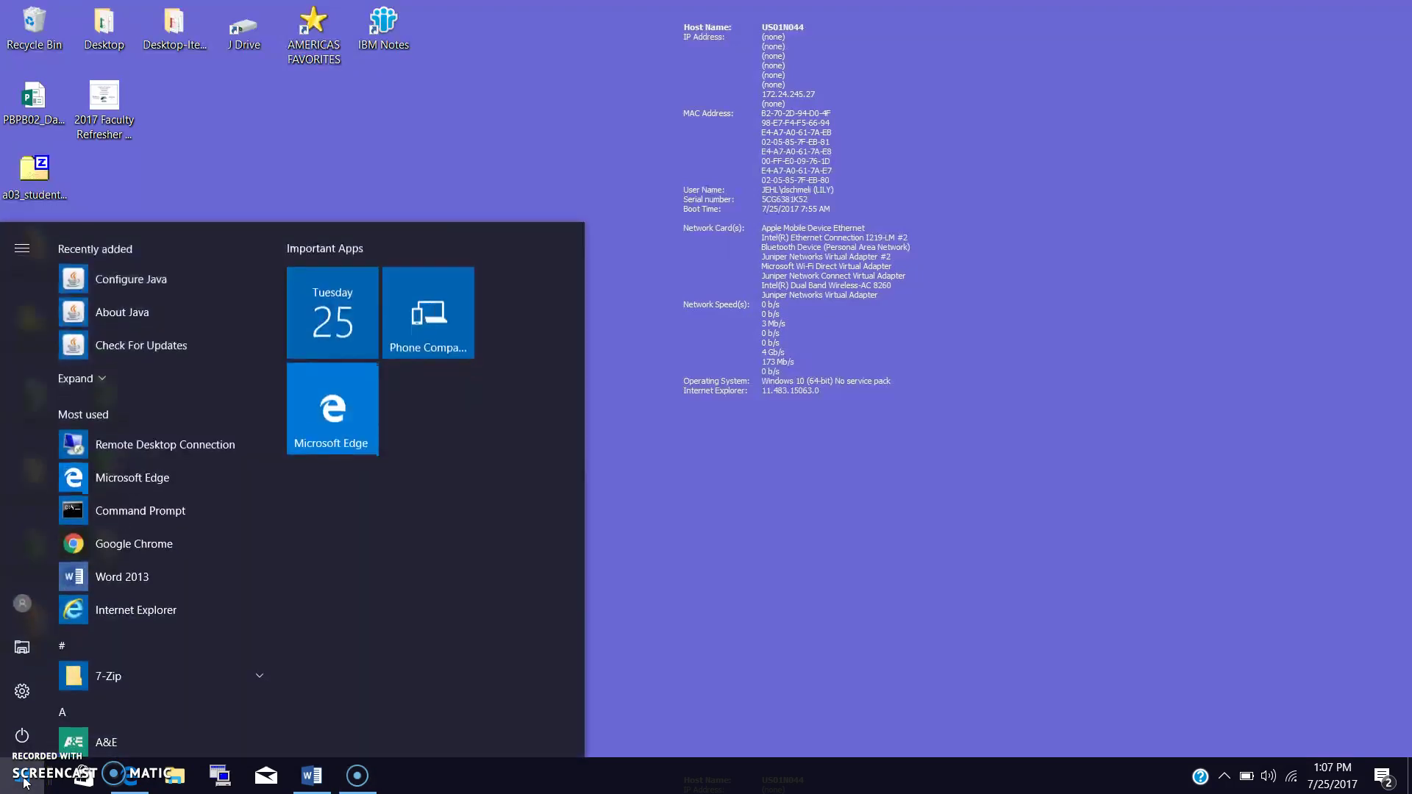
text(cisco)
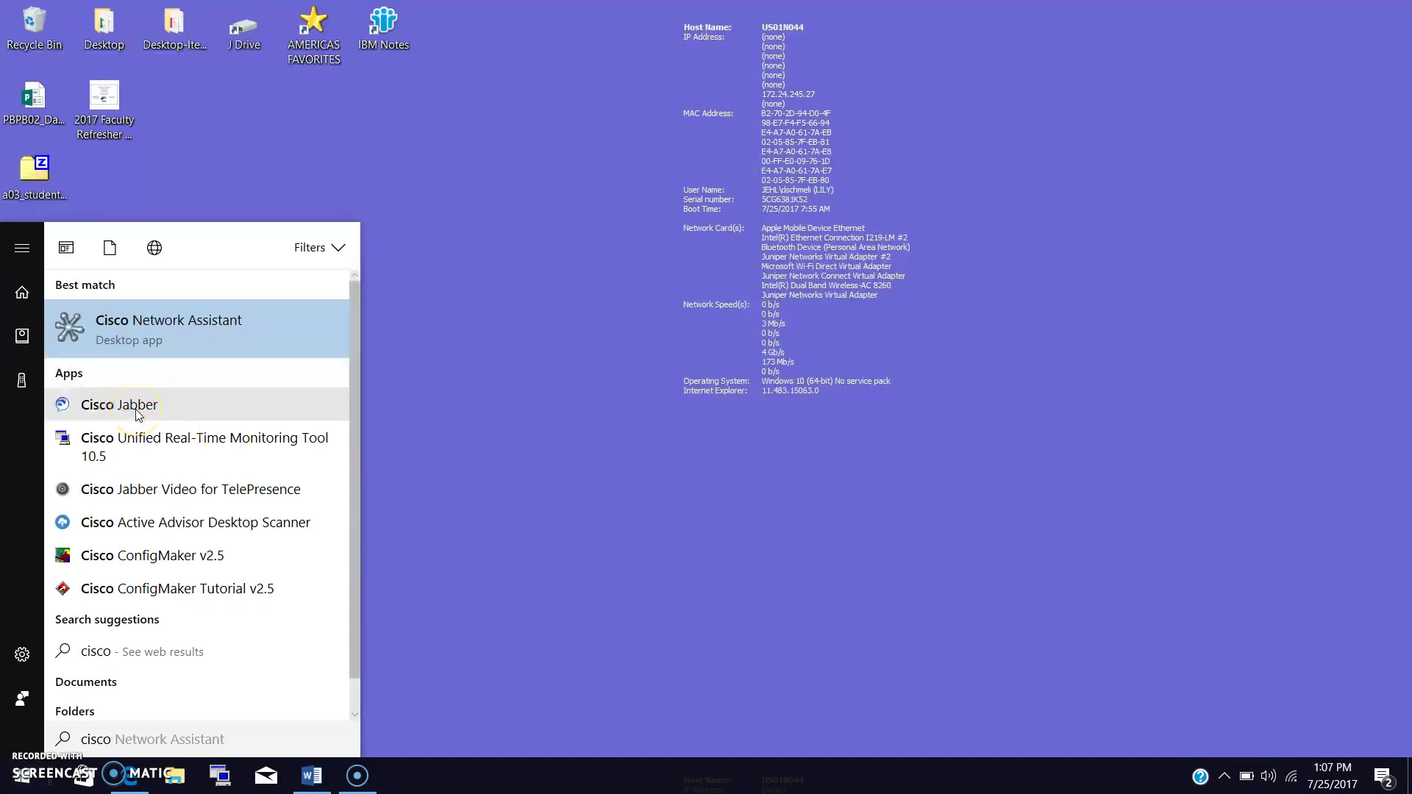
click(119, 405)
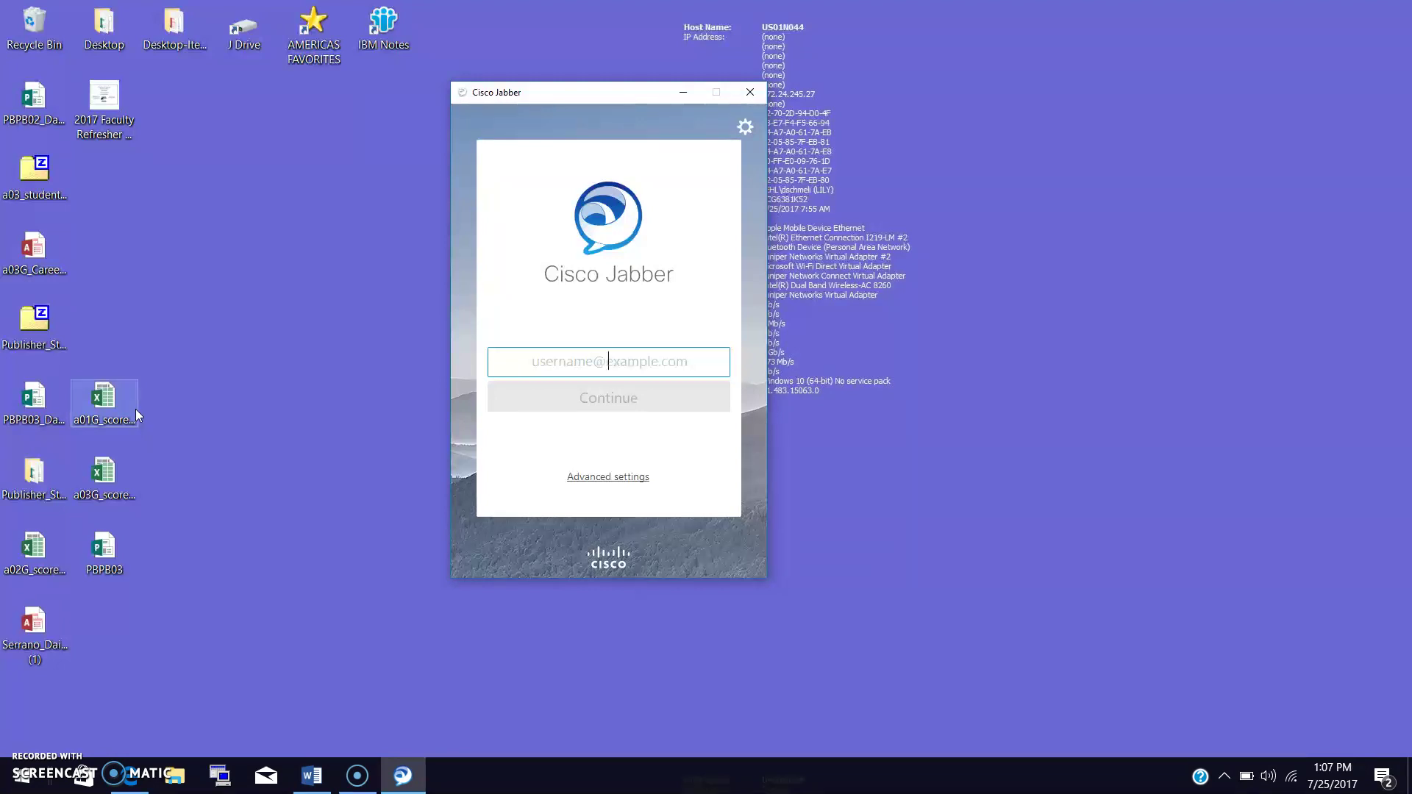
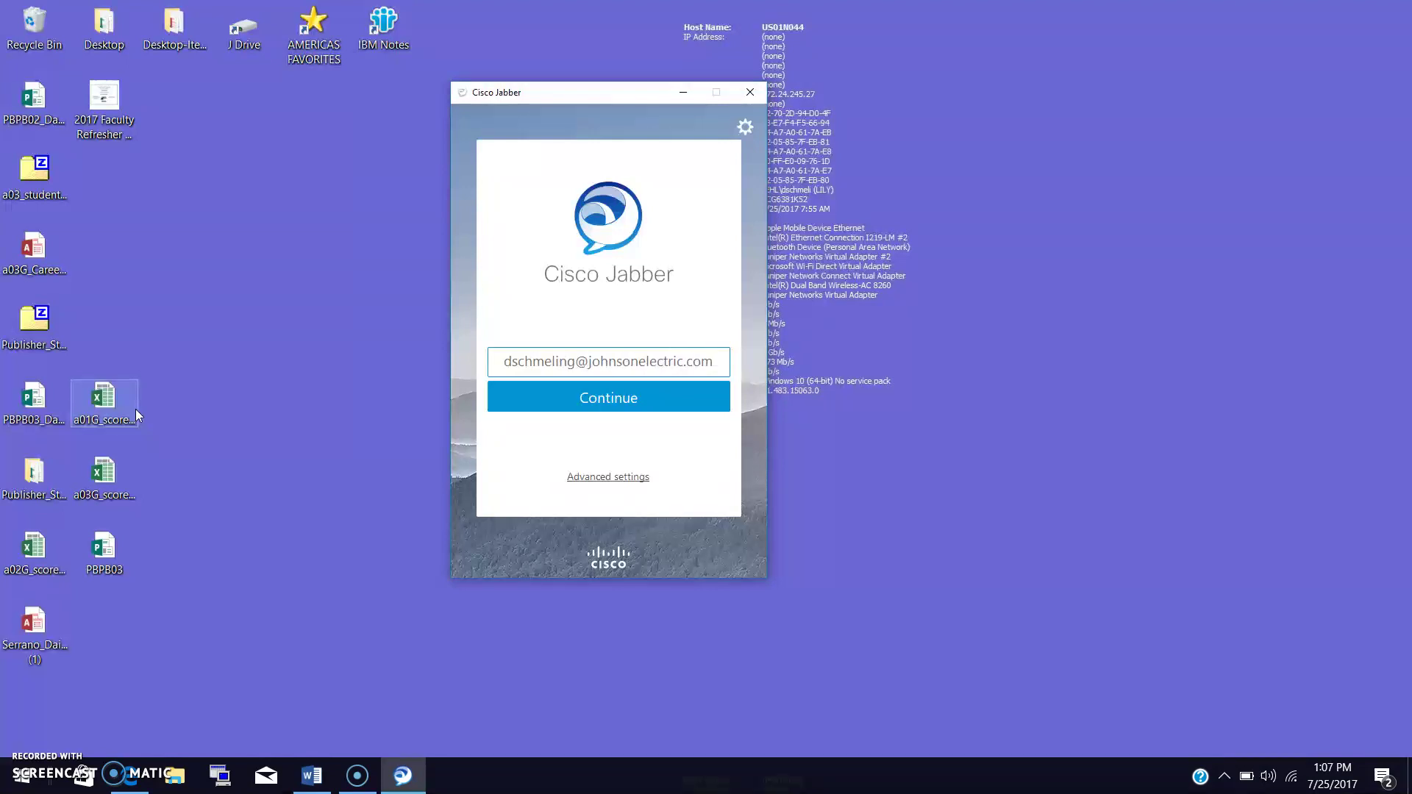
Enter the user's work e-mail address as the Jabber sign-in username.
click(21, 781)
text(cis)
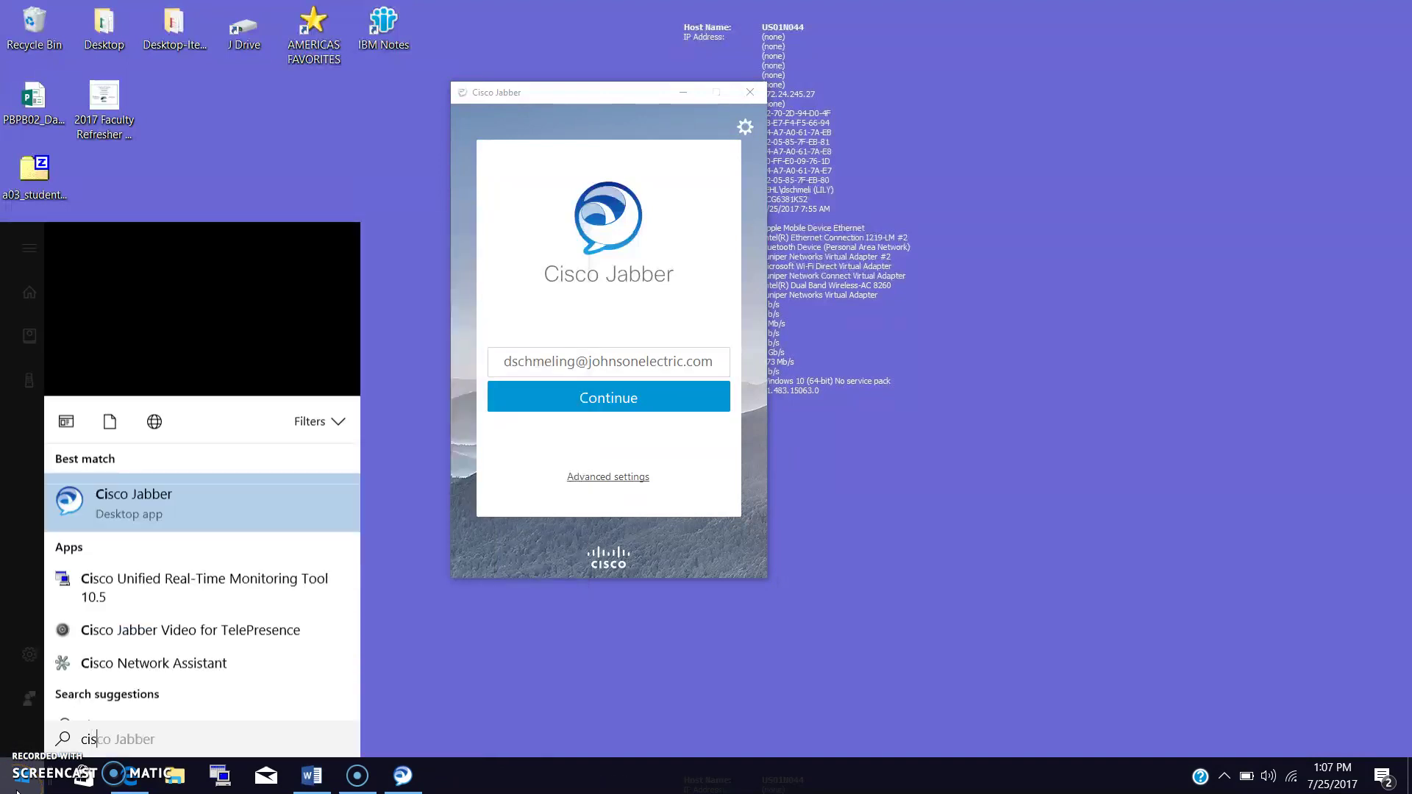
text(co jabber)
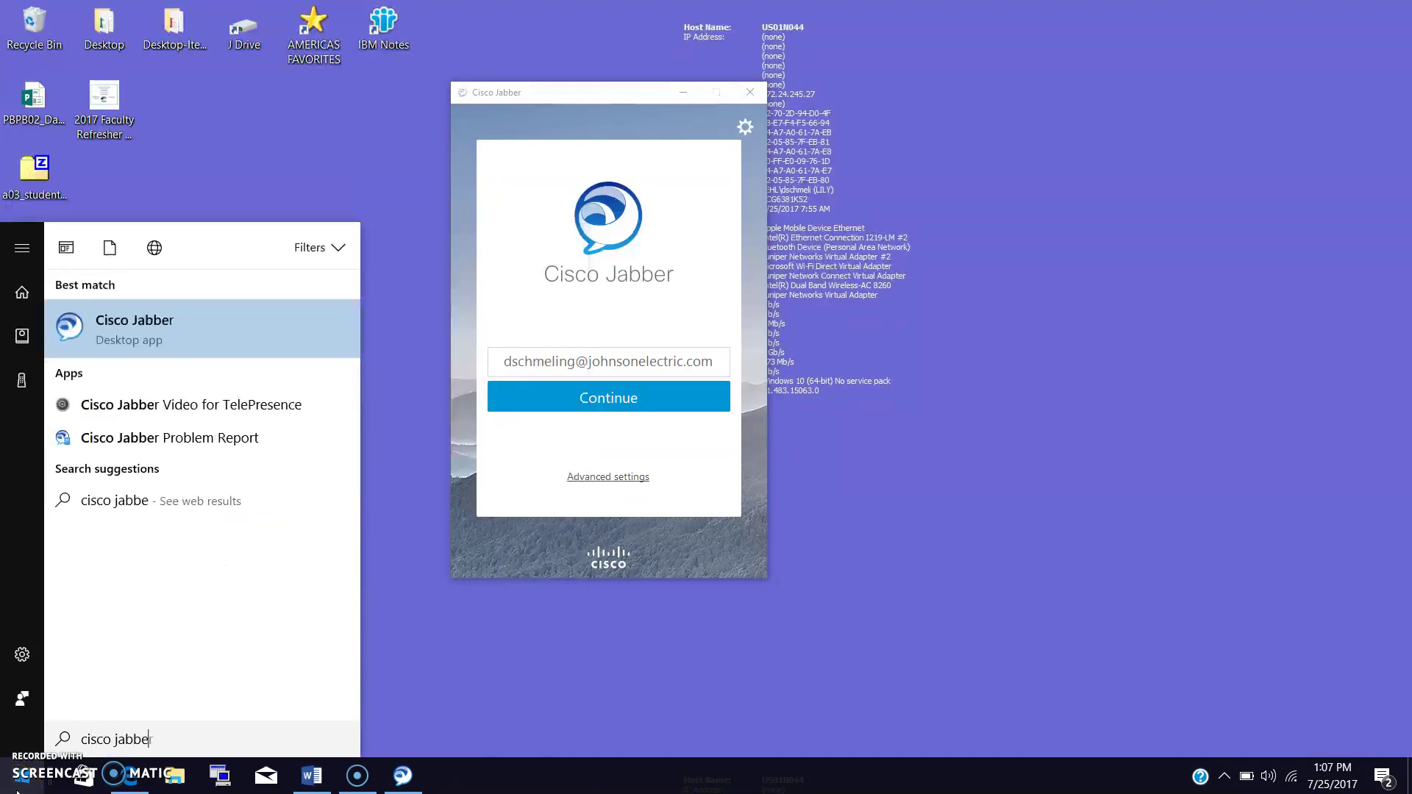
click(303, 406)
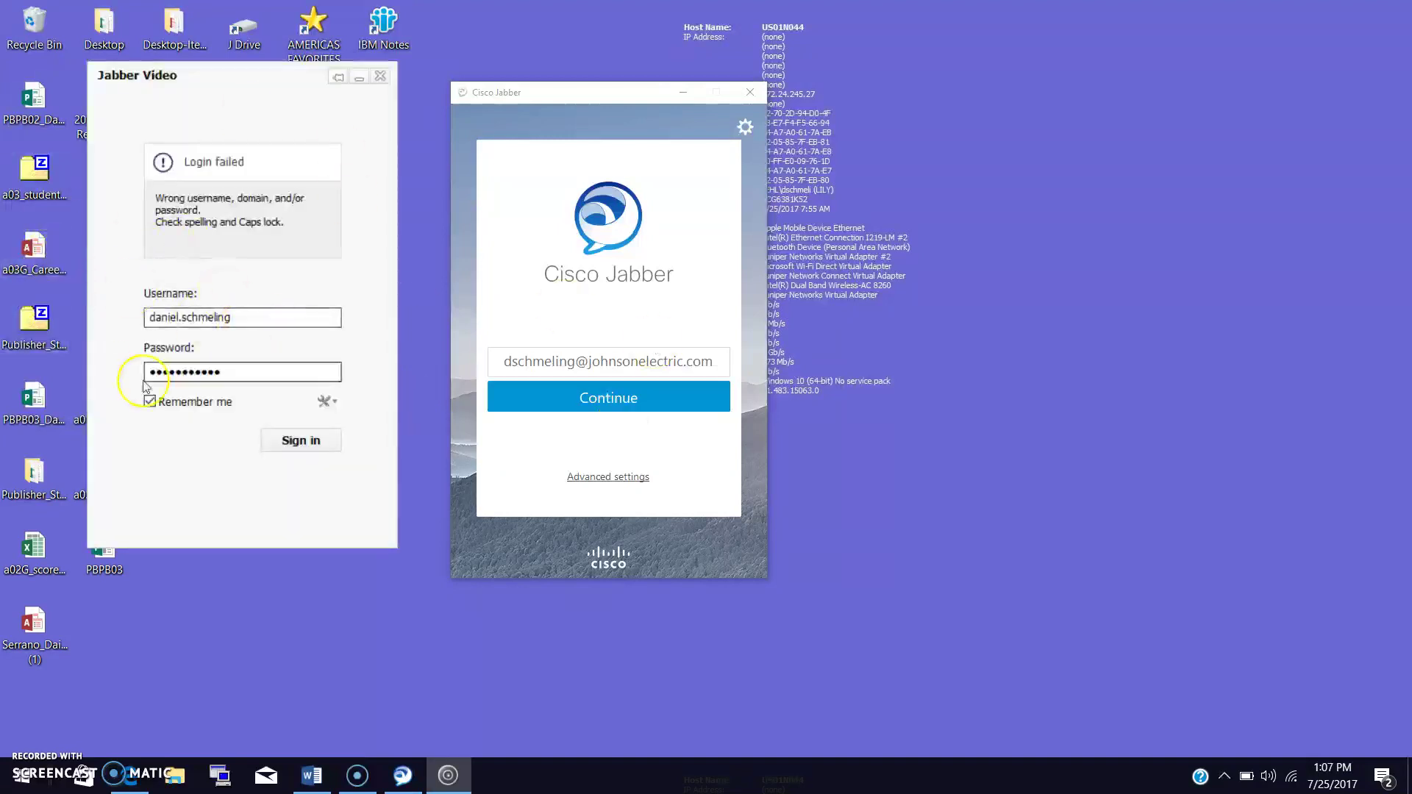
drag(277, 316, 148, 317)
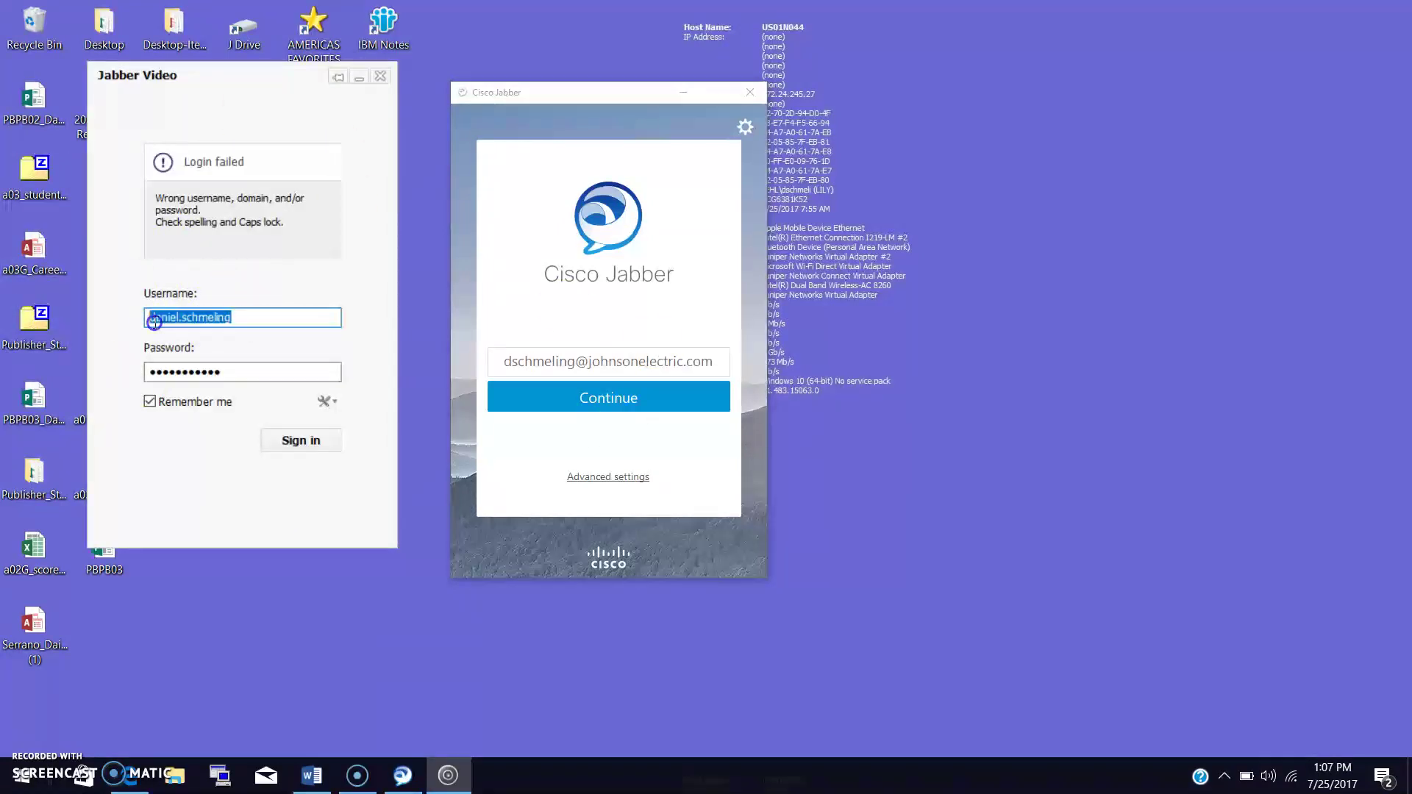
click(226, 318)
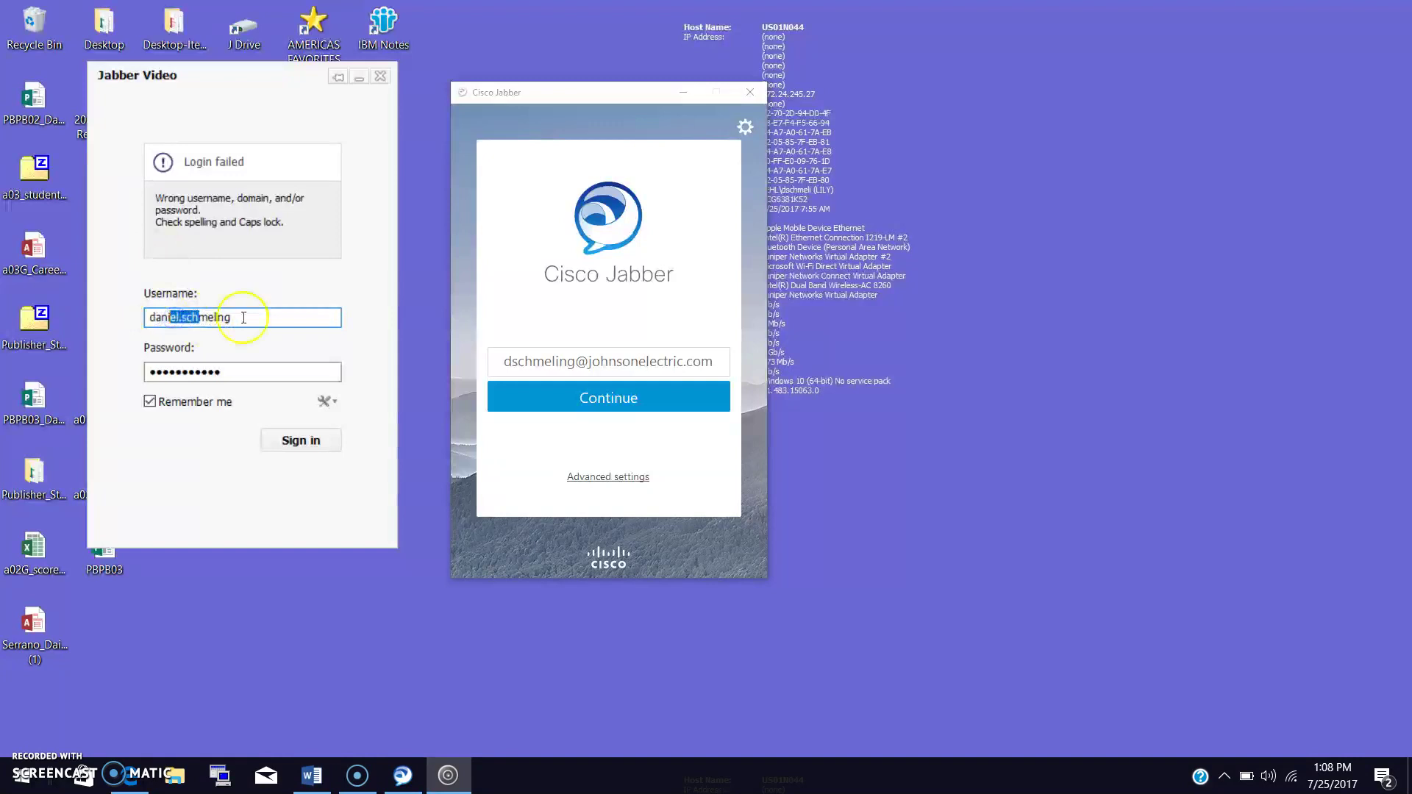
drag(246, 315, 147, 314)
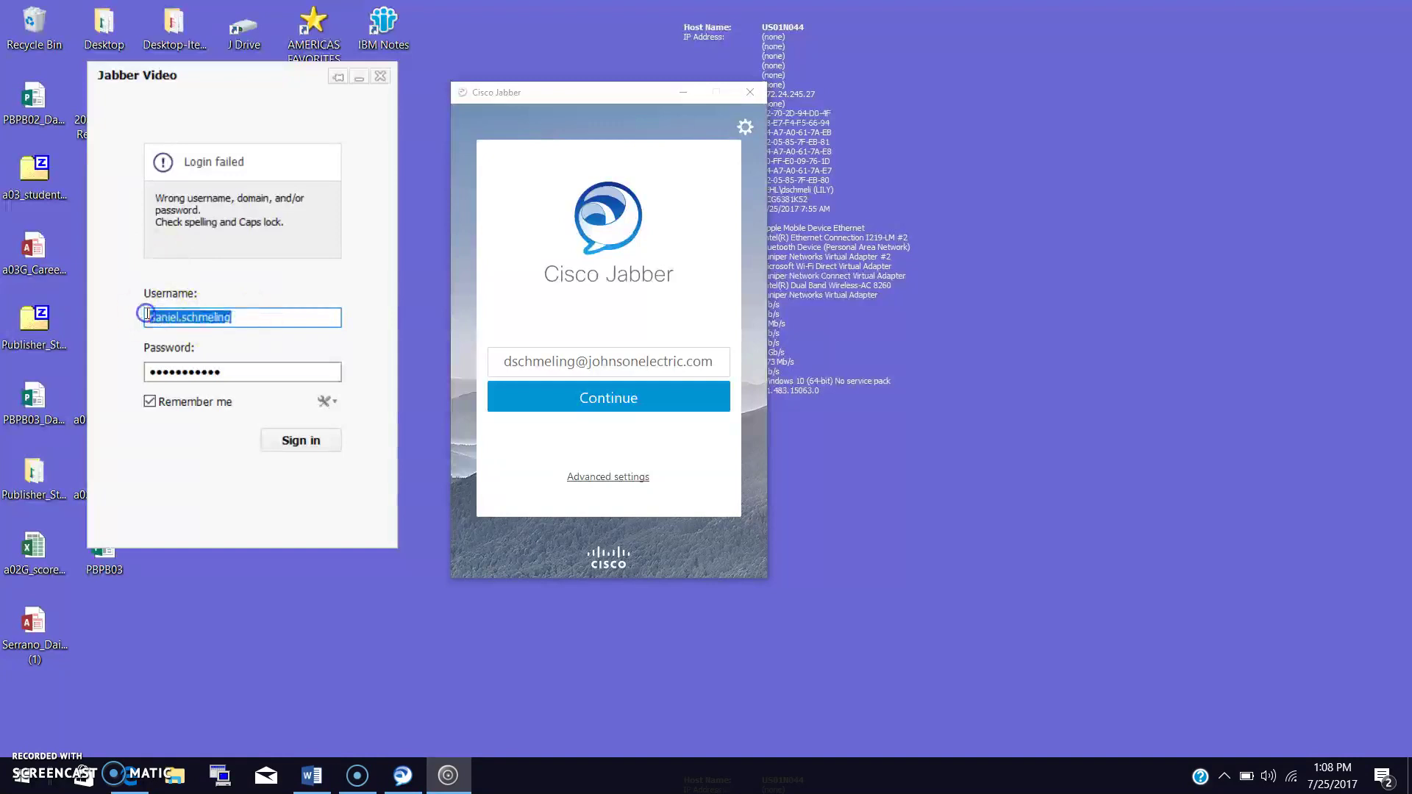
click(381, 76)
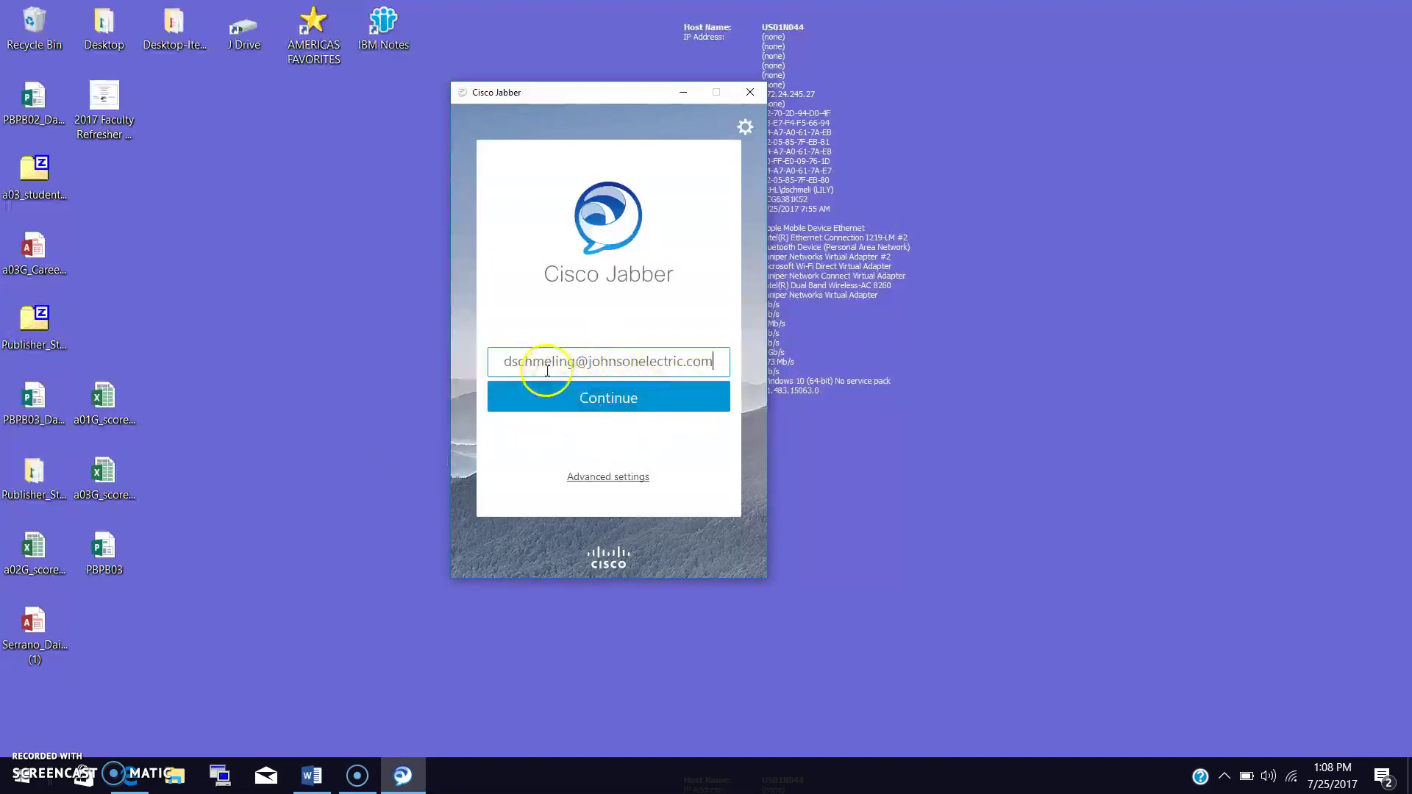
Continue with the entered e-mail address and sign in using the account password.
drag(502, 358, 742, 367)
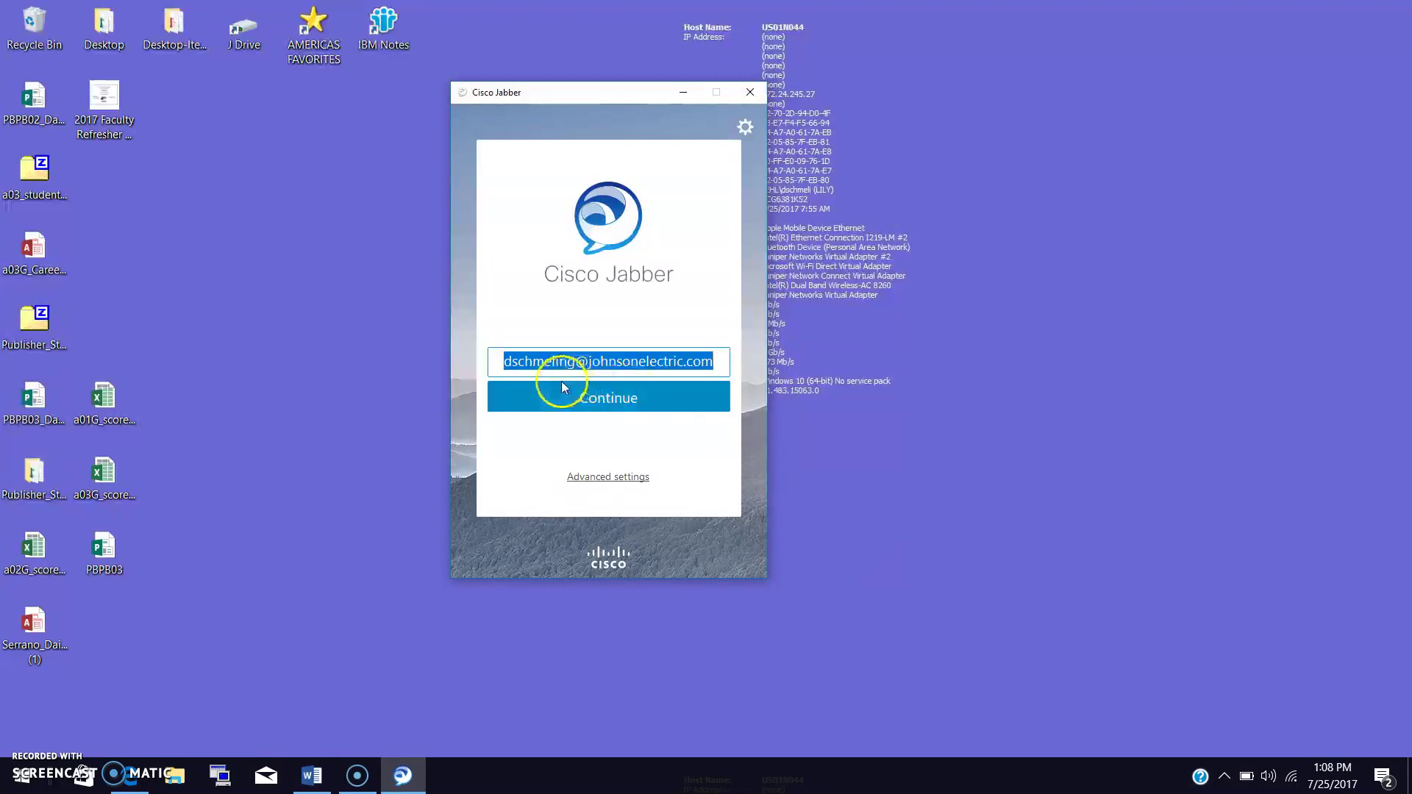
click(624, 398)
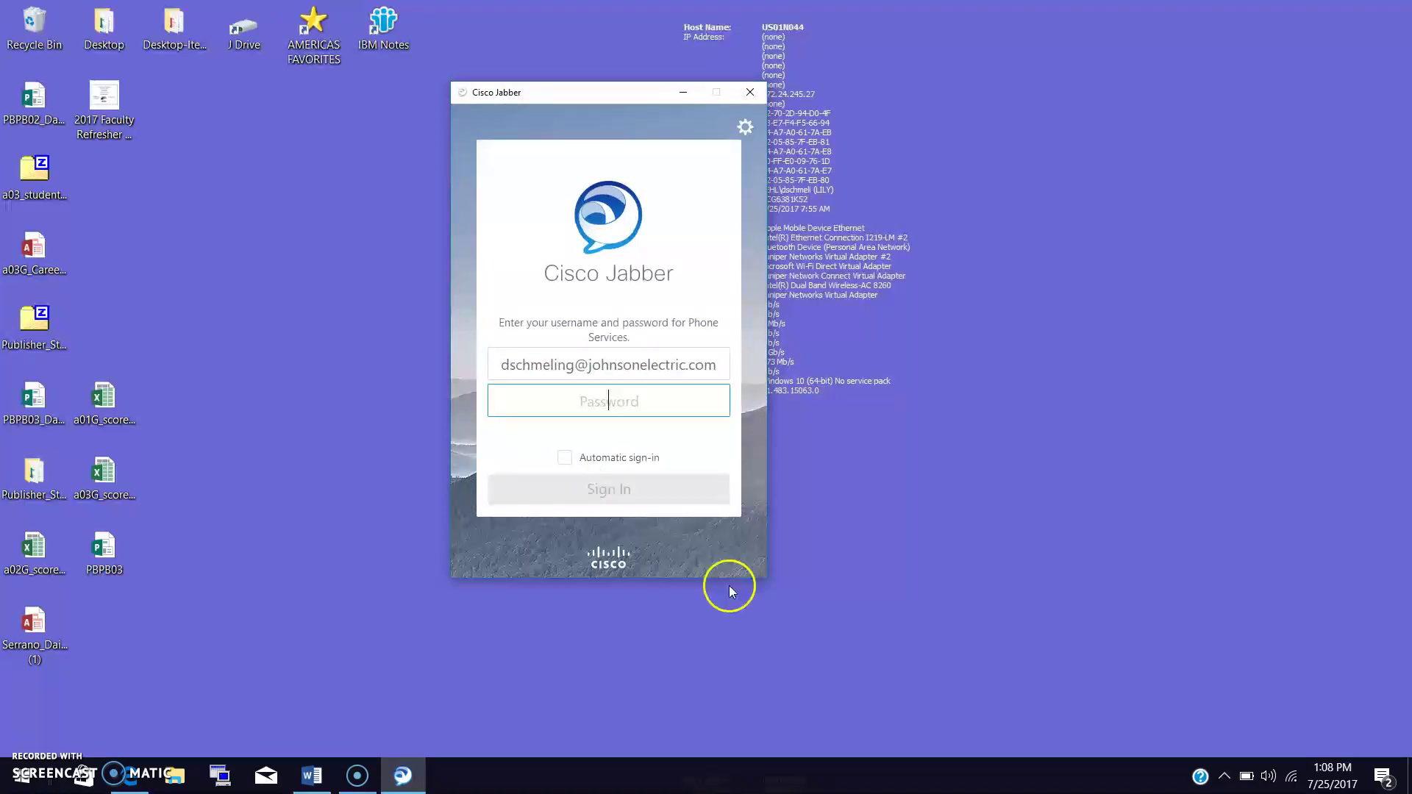
click(610, 412)
text(pxxx)
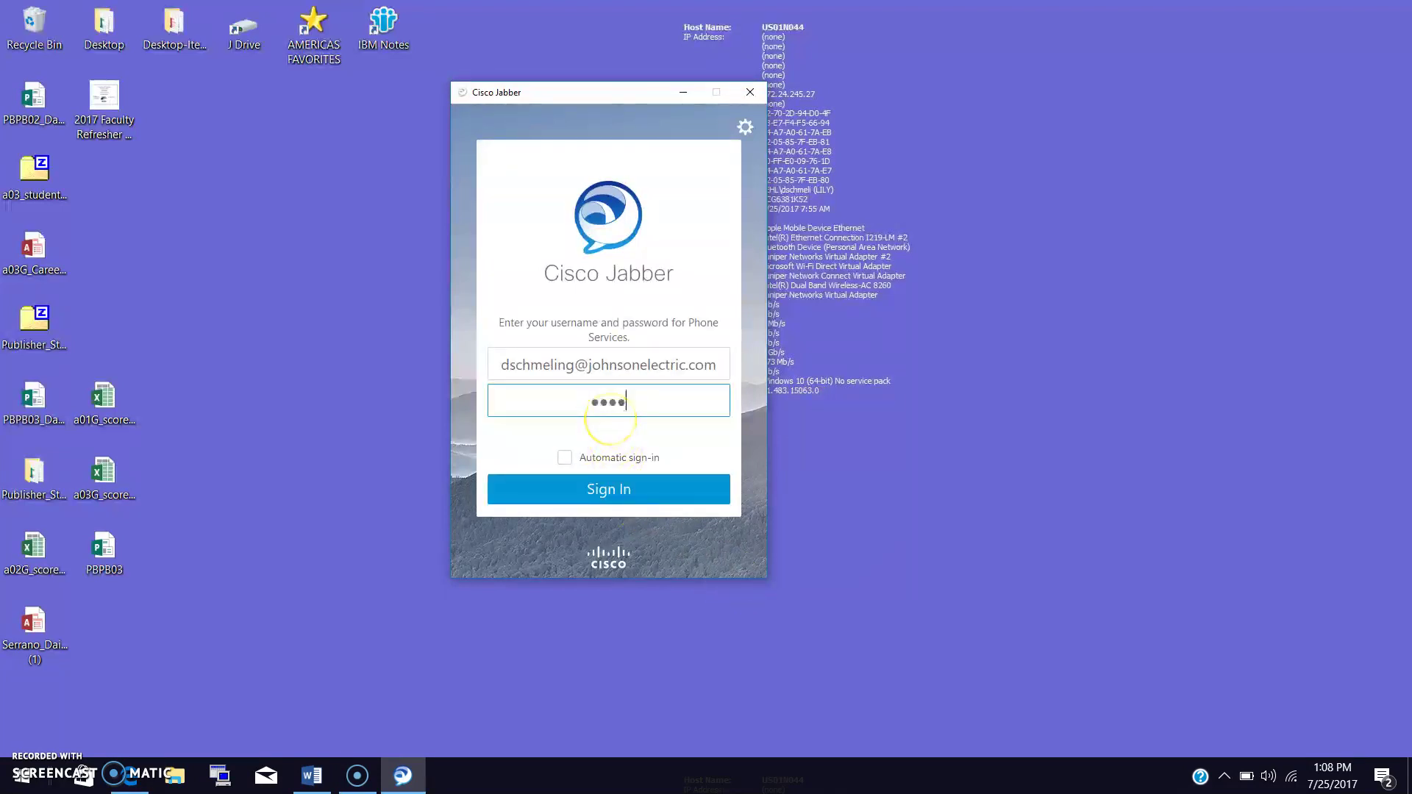
text(xxxxxx)
key(Return)
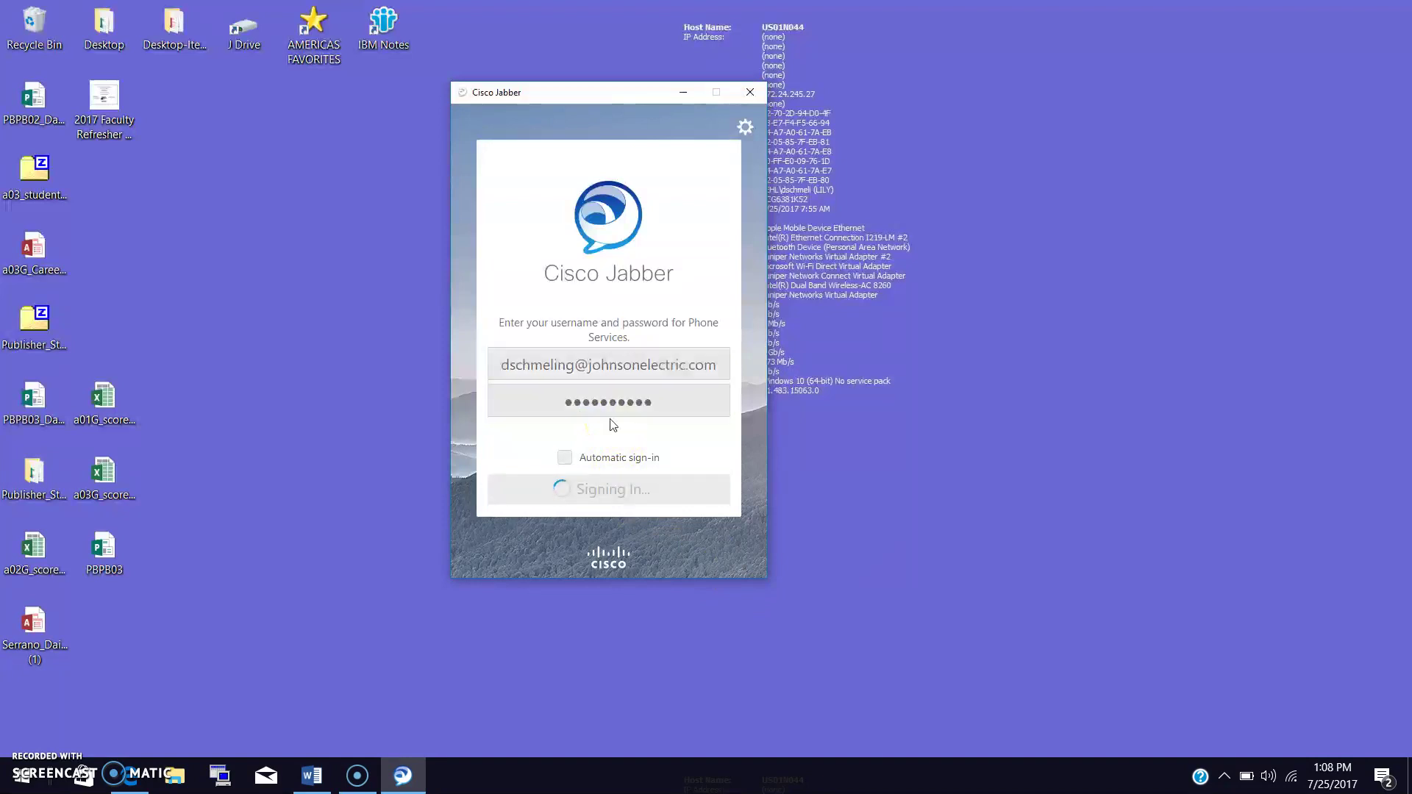
click(623, 501)
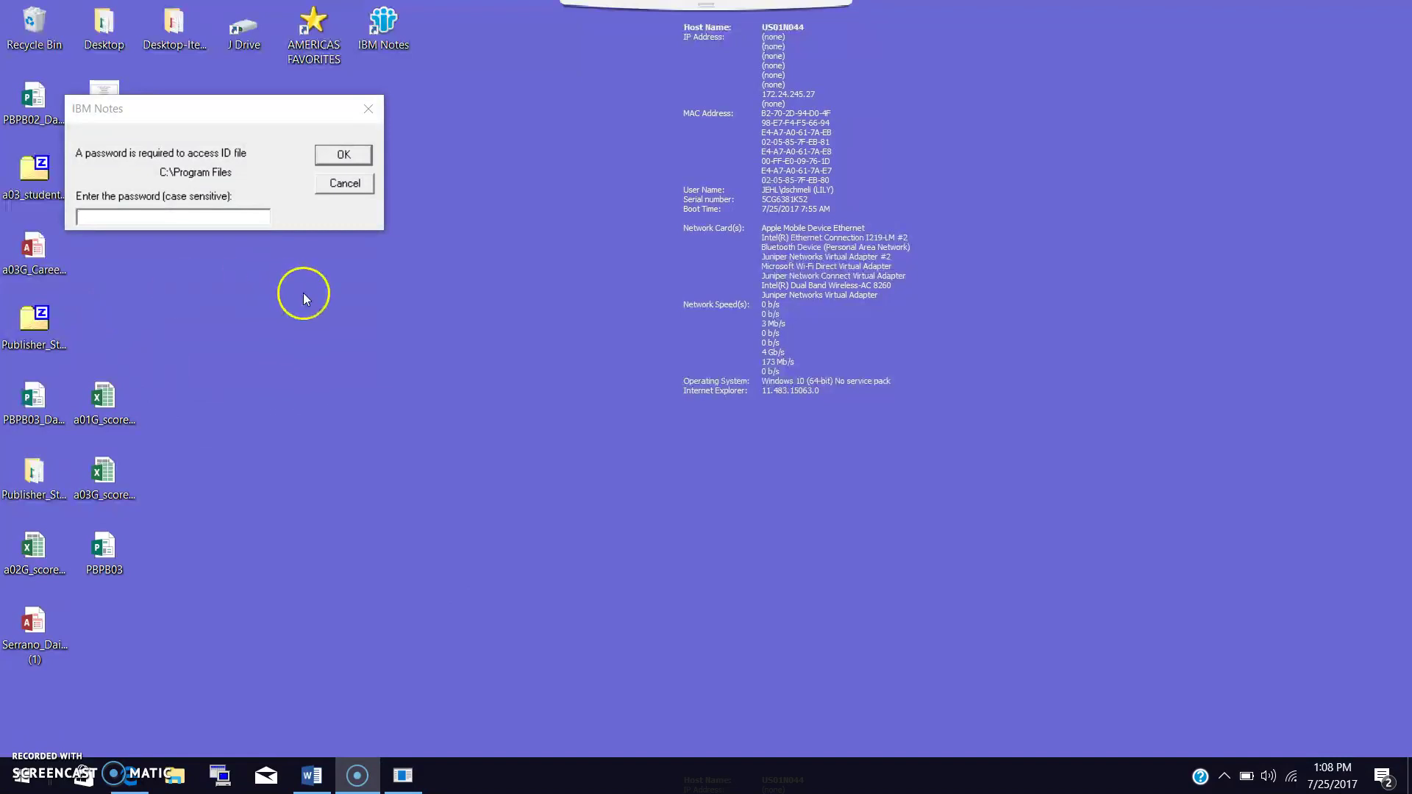
Move the IBM Notes prompt aside and submit the ID file password.
click(221, 217)
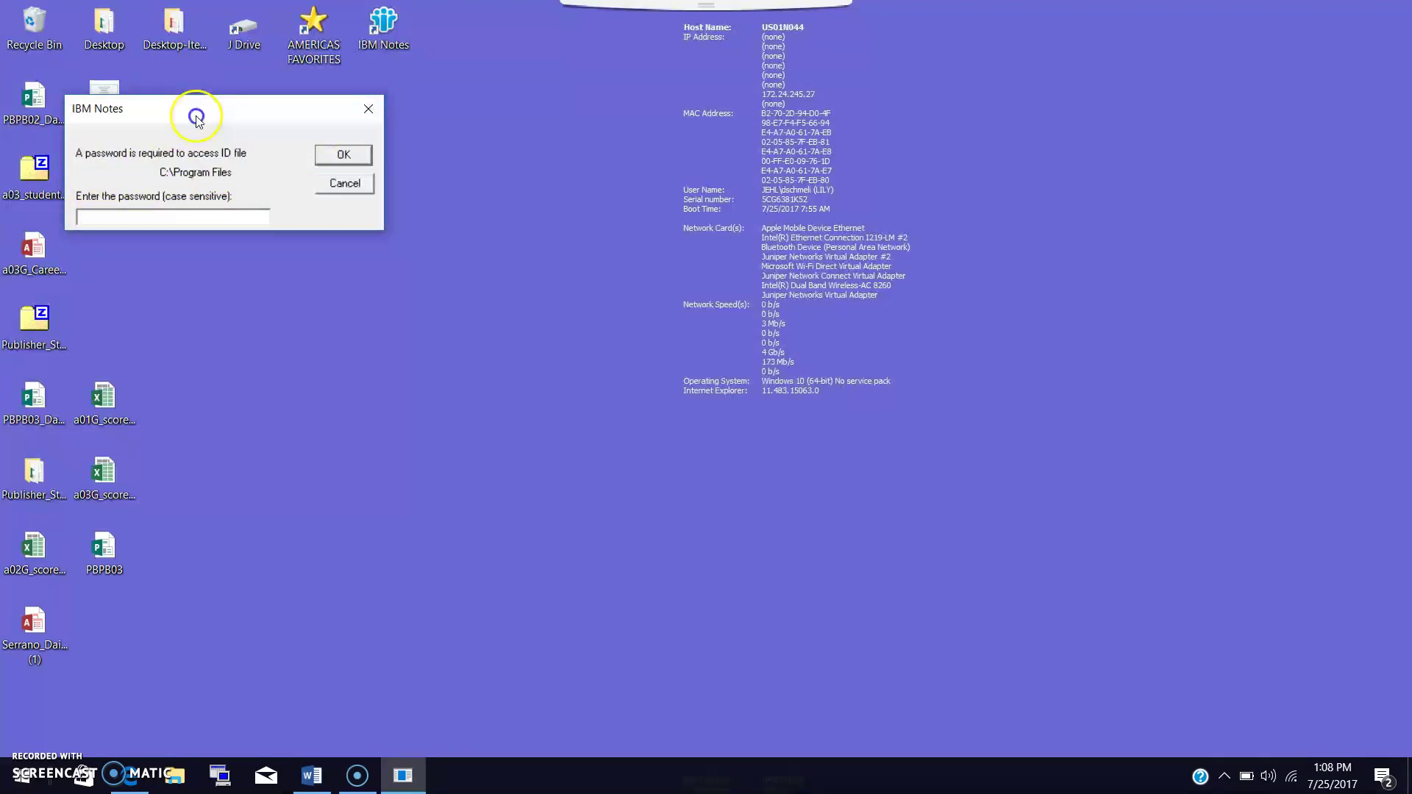
drag(193, 109, 380, 98)
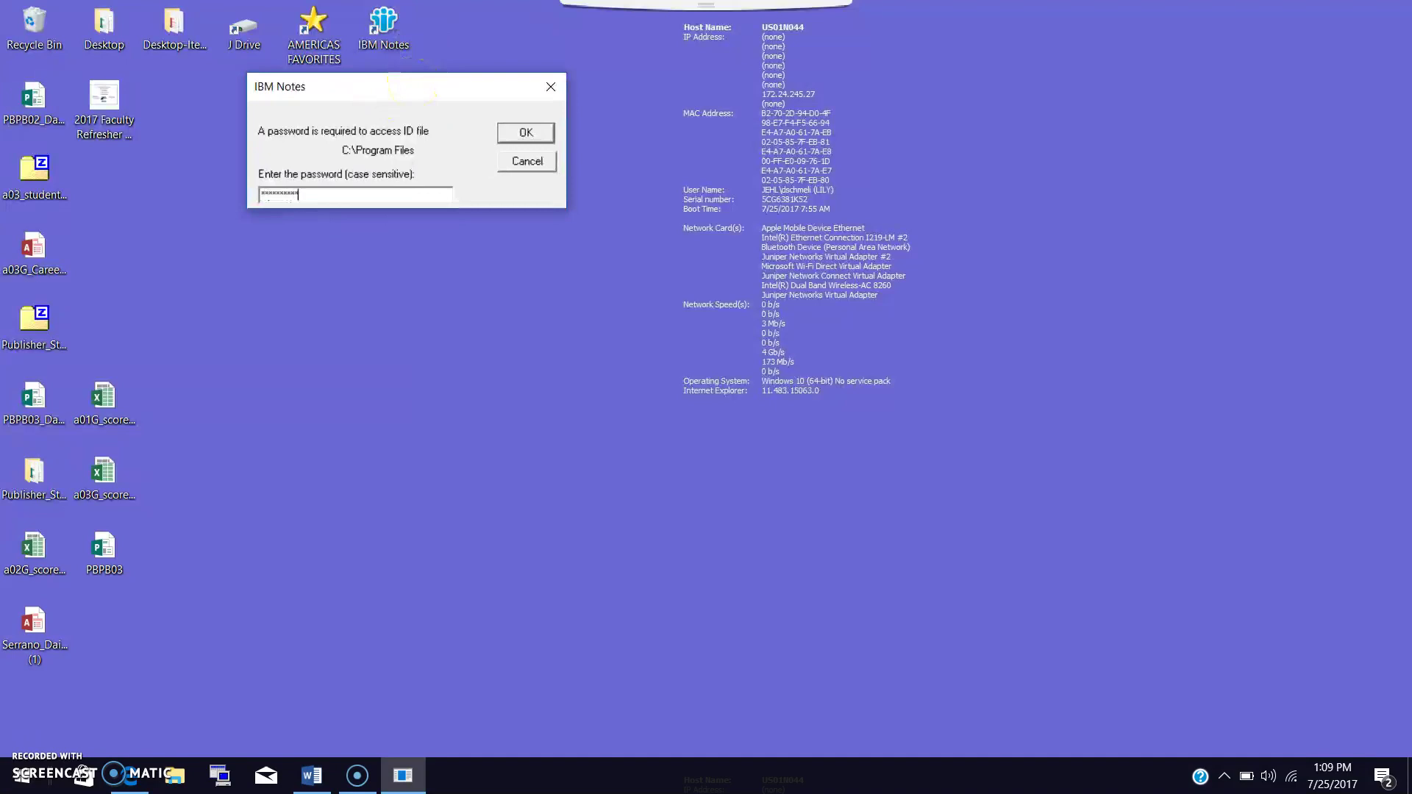
key(Return)
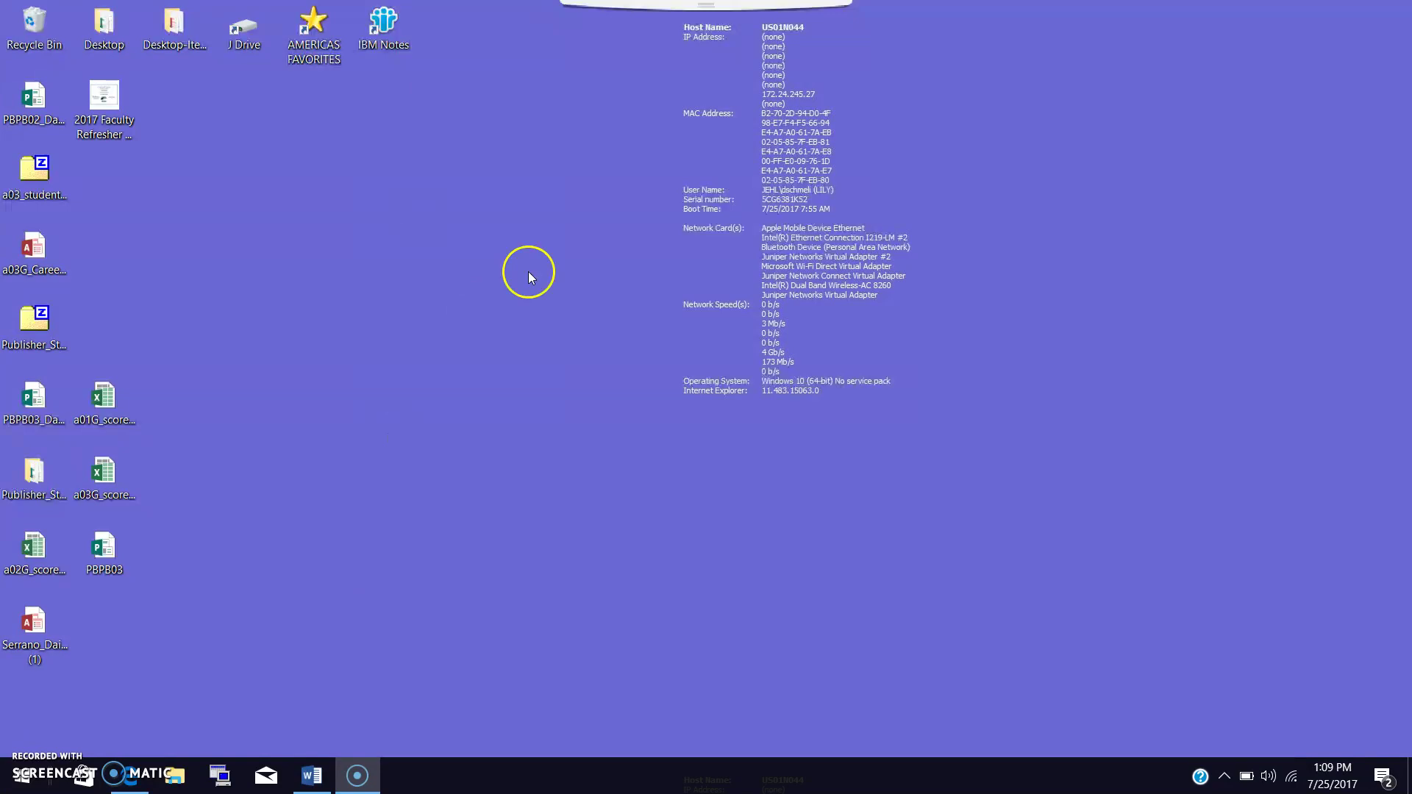
Open Jabber's Meetings calendar and step through the days back to Monday, July 24.
mouse_move(725, 14)
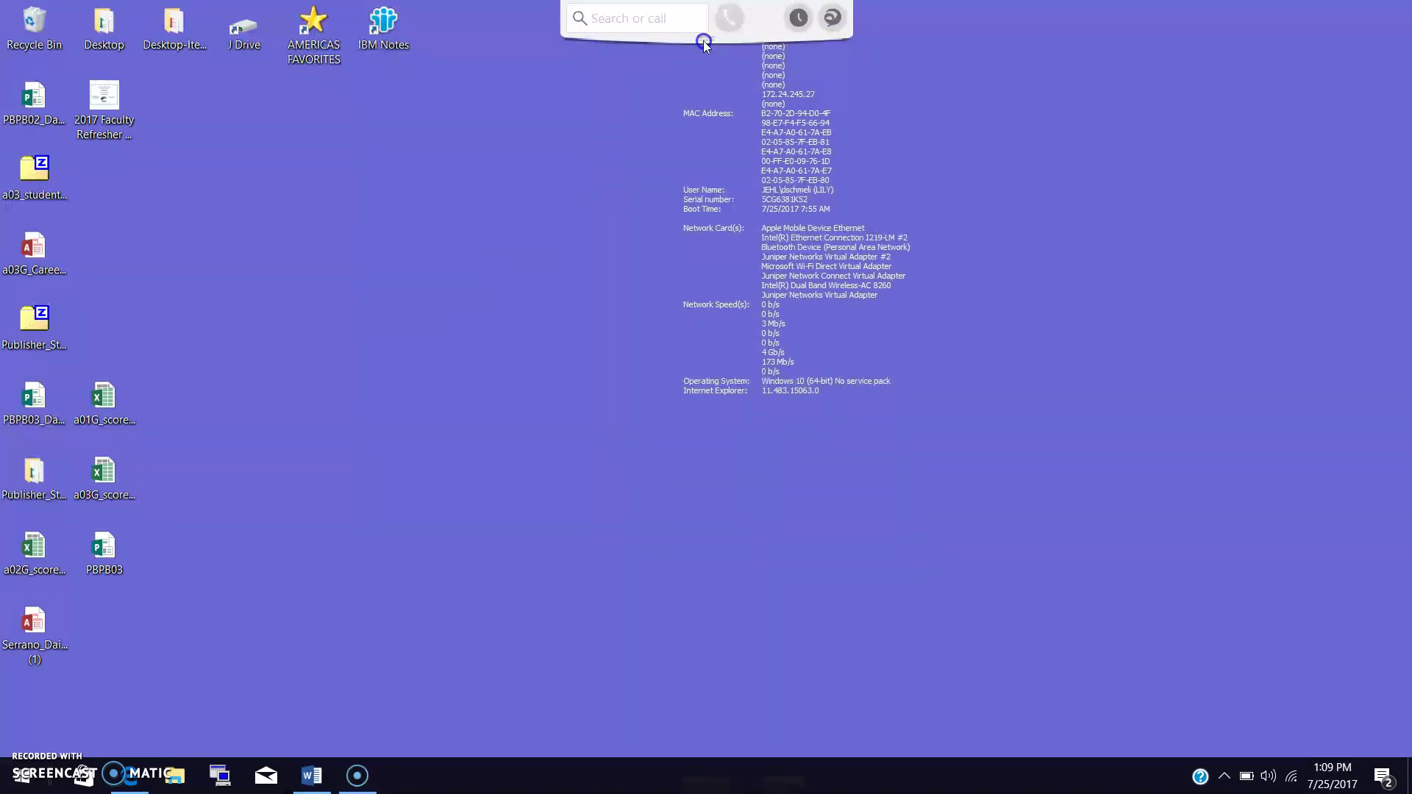
click(832, 17)
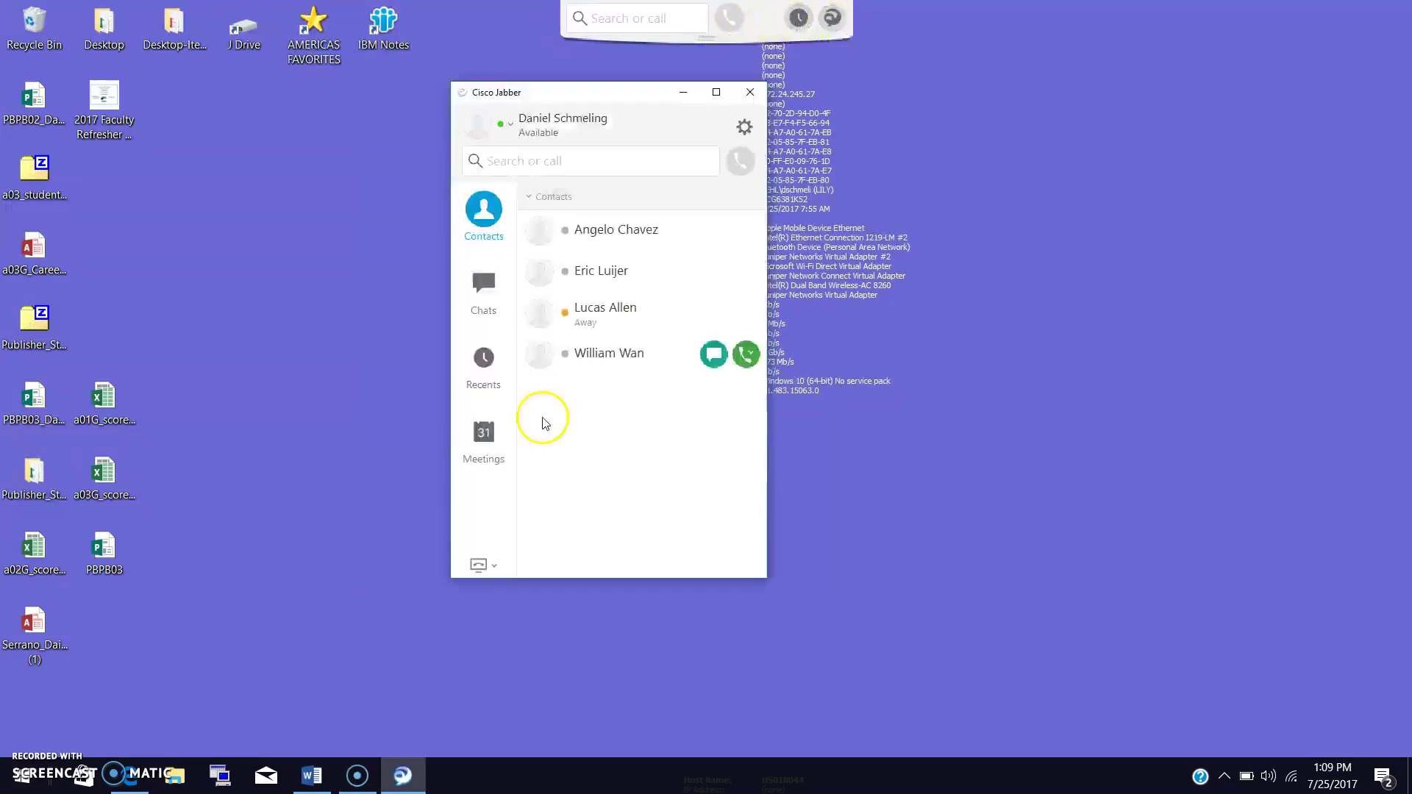
click(482, 436)
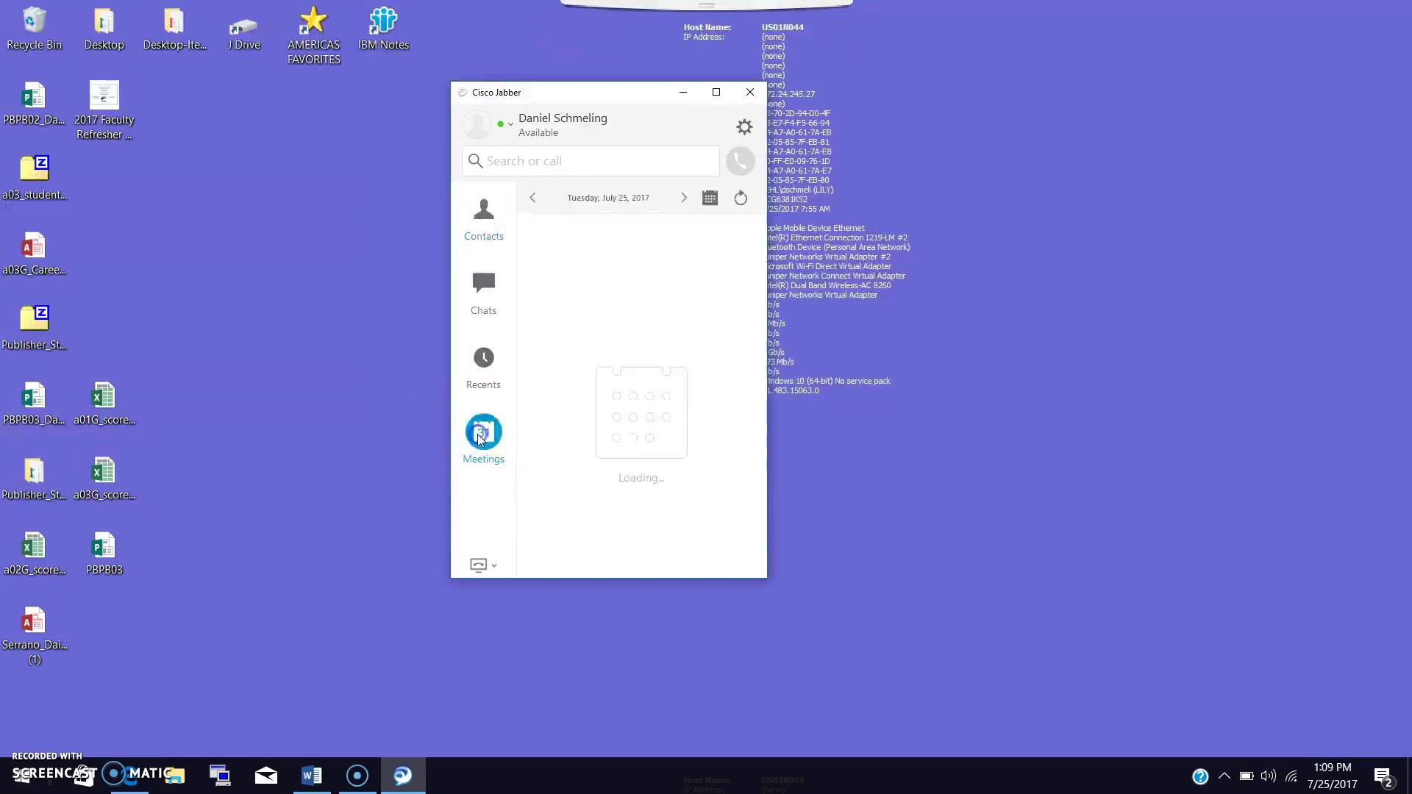
click(684, 202)
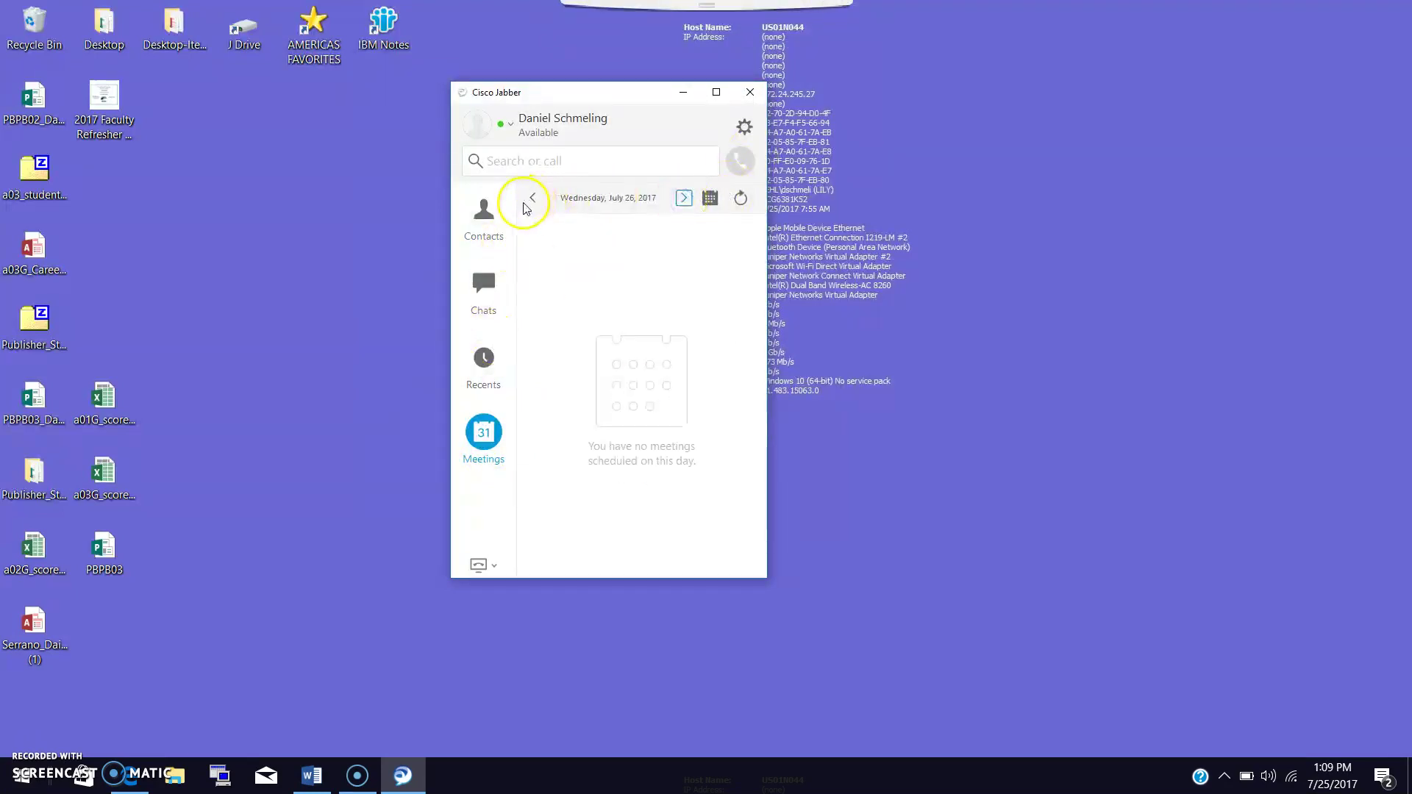
click(683, 198)
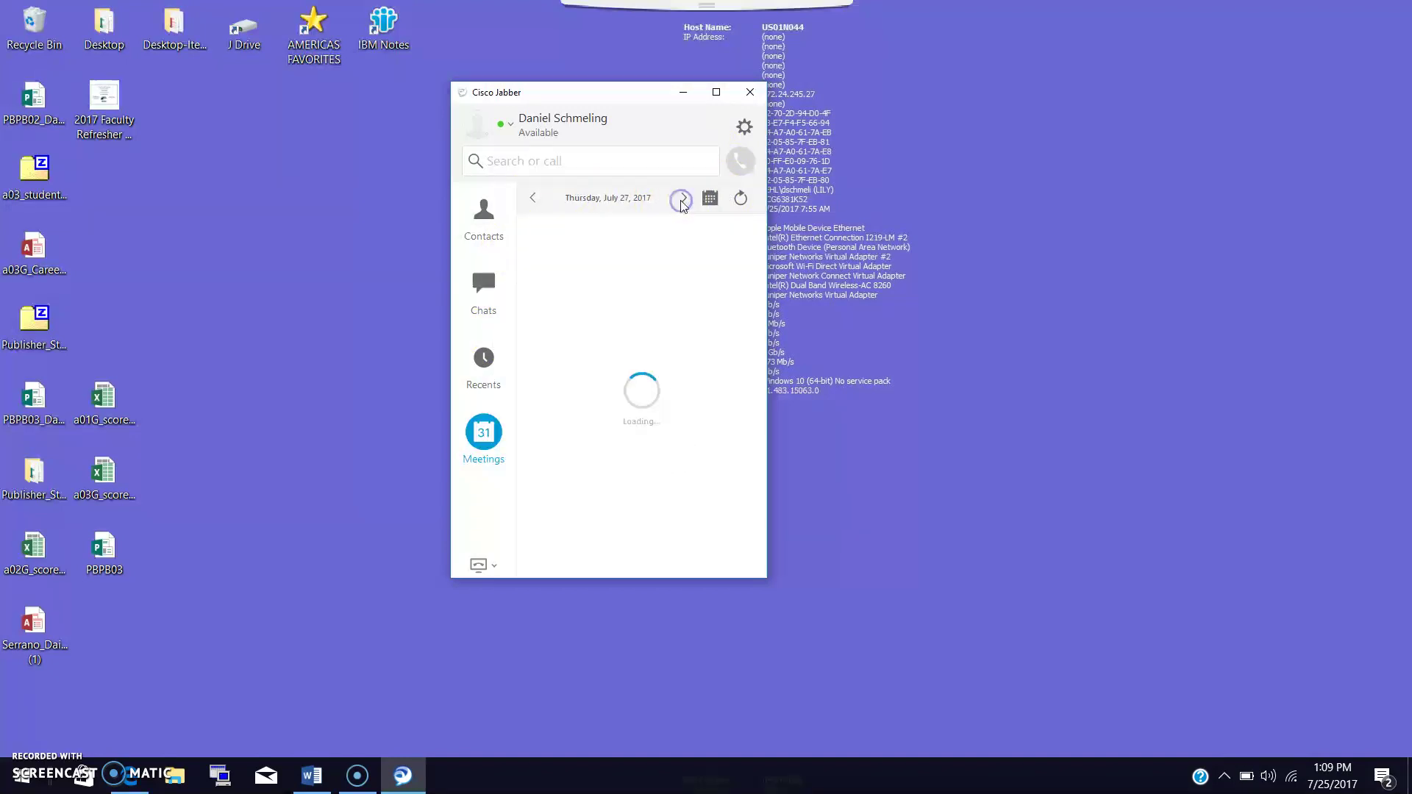
click(533, 200)
click(533, 202)
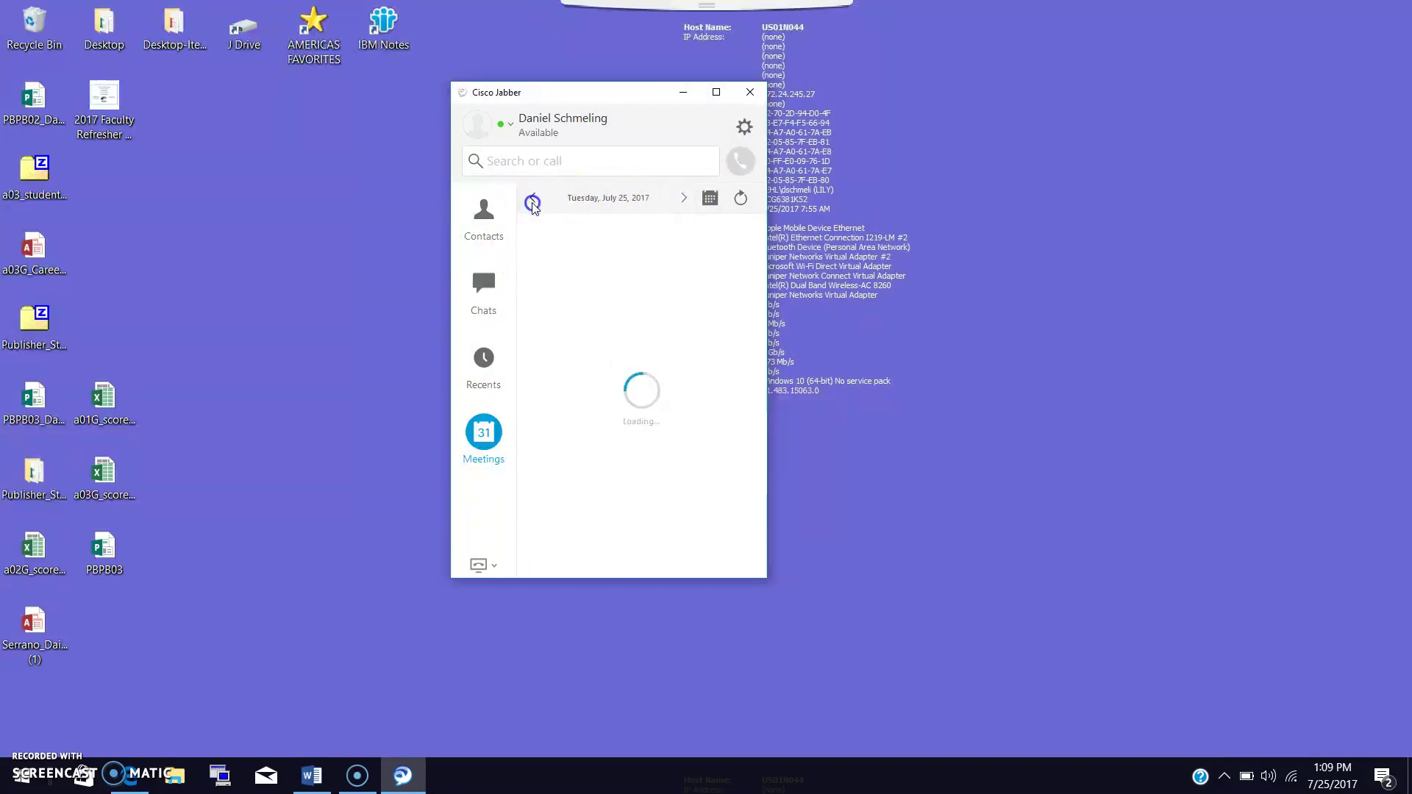
click(534, 202)
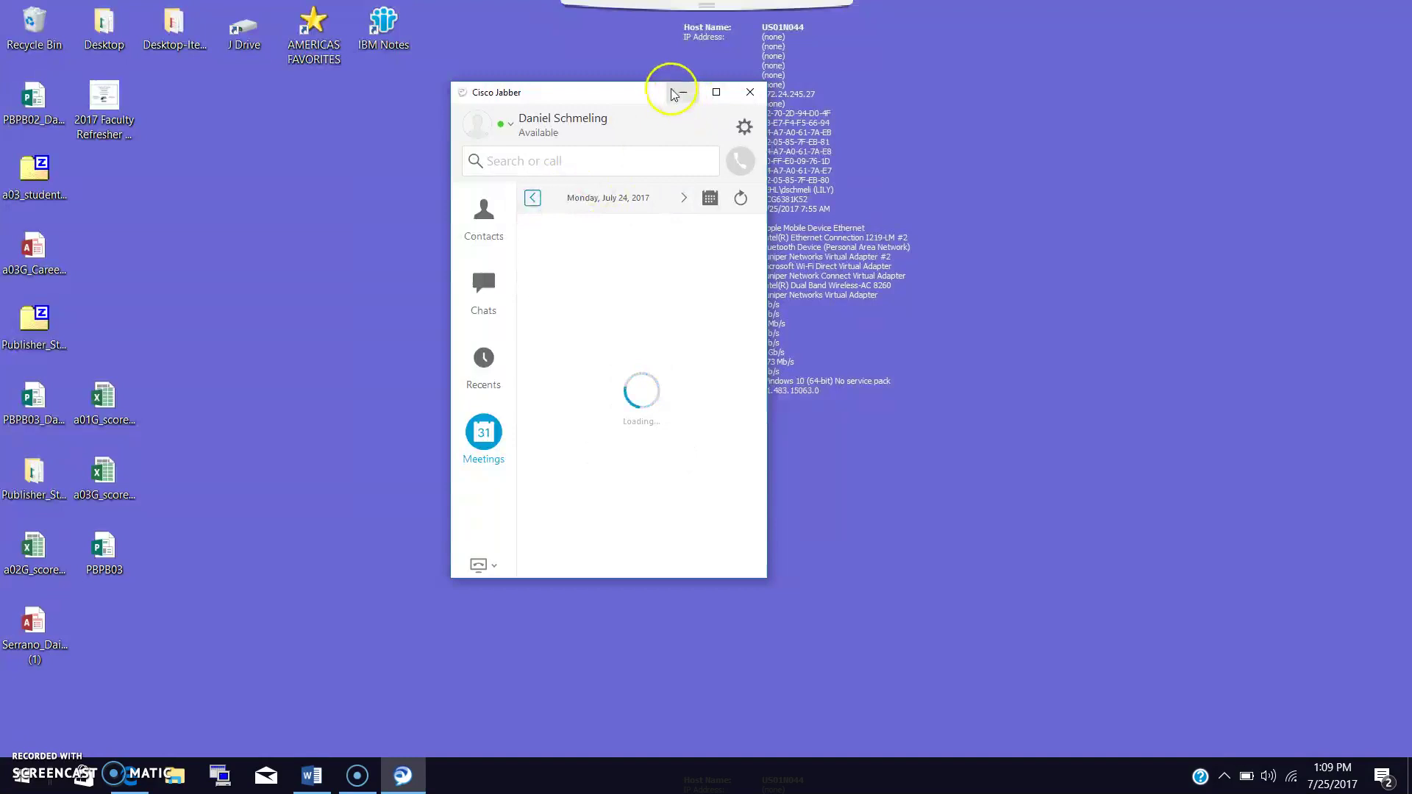
Close the Jabber main window and reopen it from the system tray.
click(756, 100)
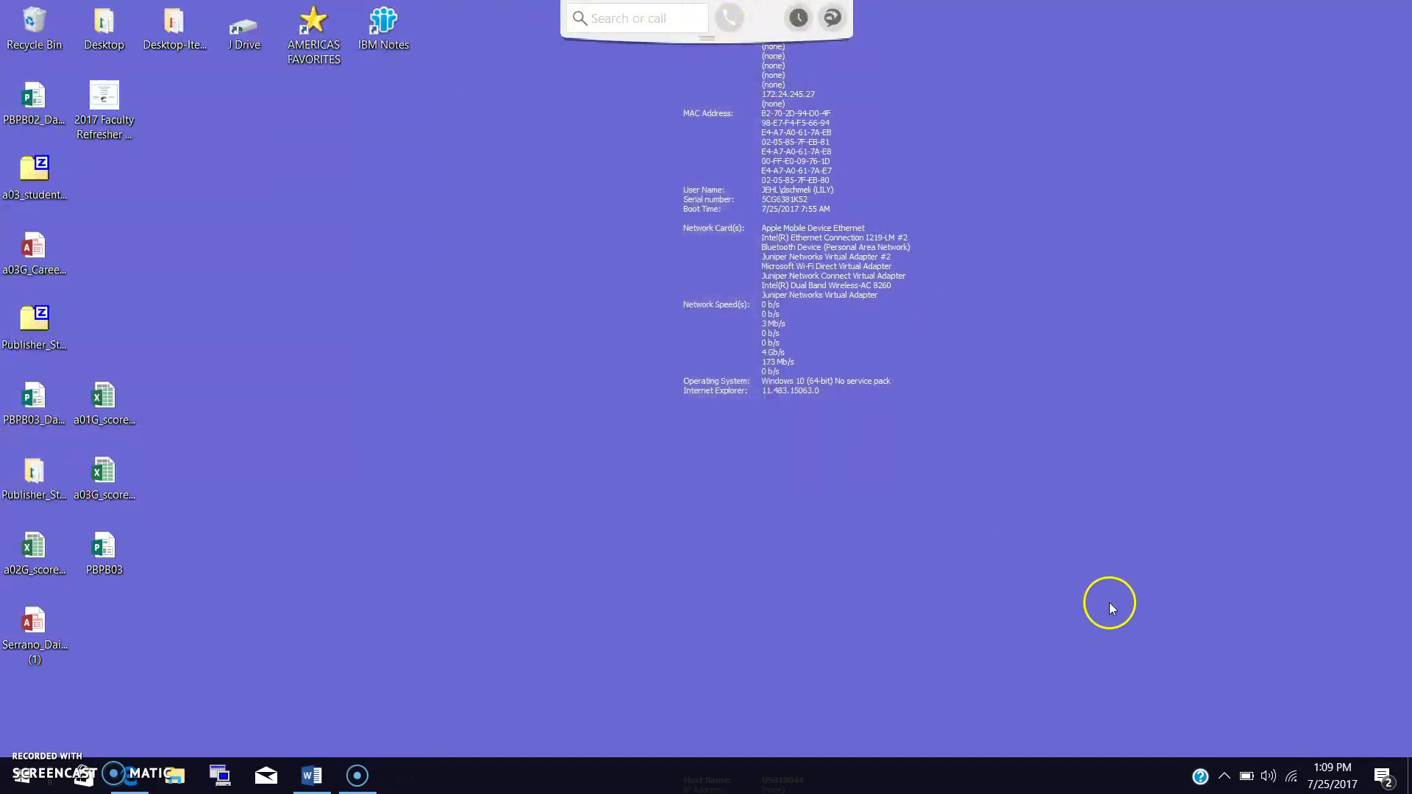
click(1225, 776)
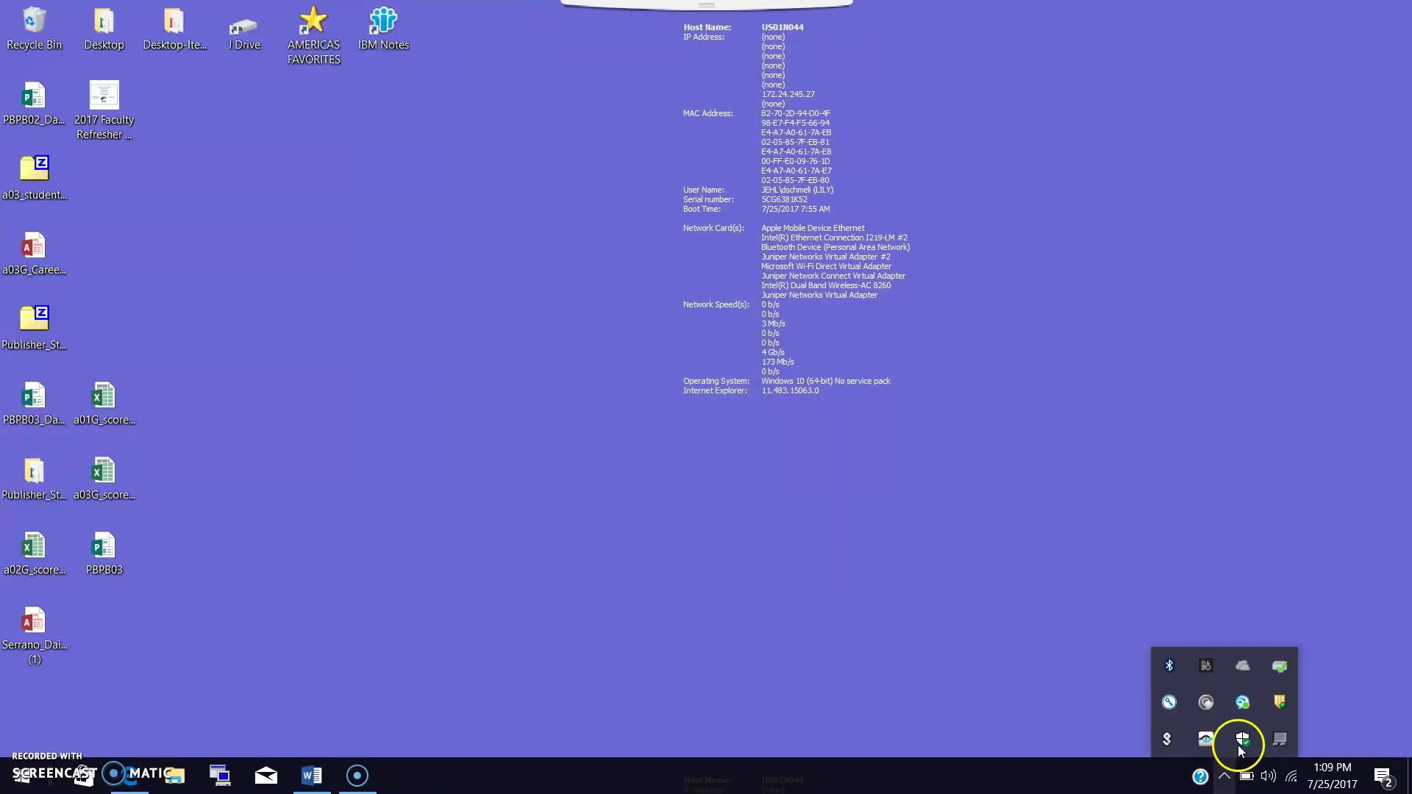
click(1243, 703)
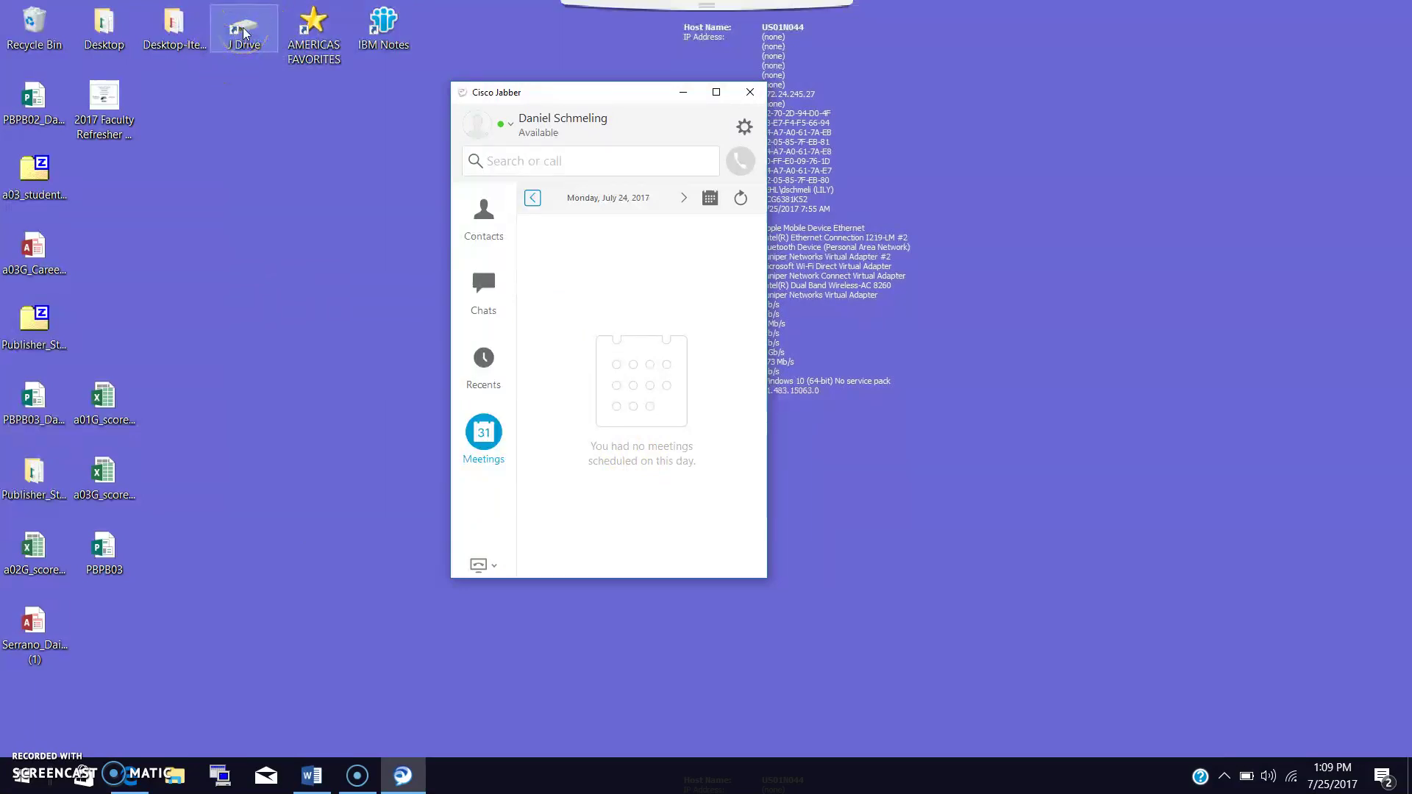
Open 'Cisco Jabber UC end user manual' from J Drive > IT-Help > Video-Conferencing.
double_click(245, 33)
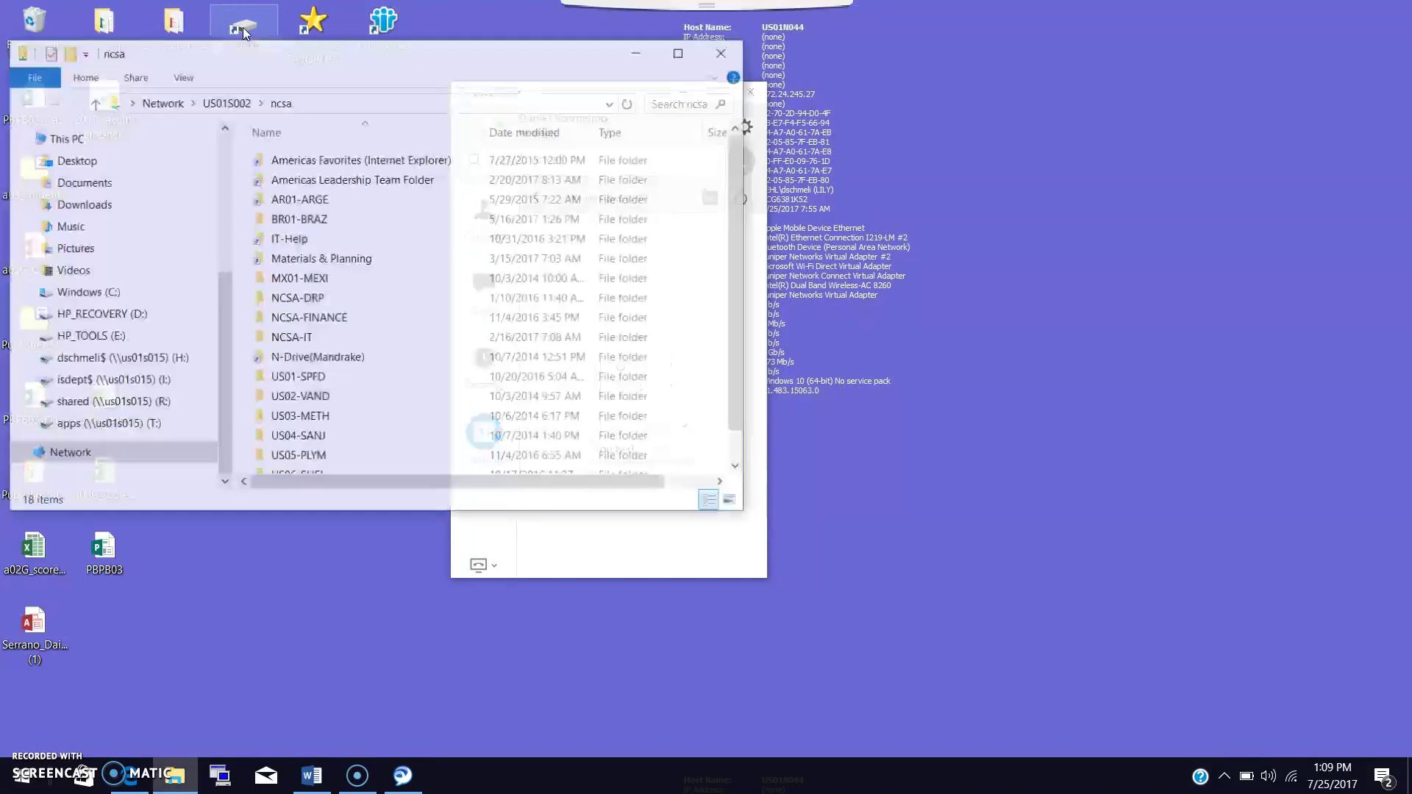
double_click(285, 240)
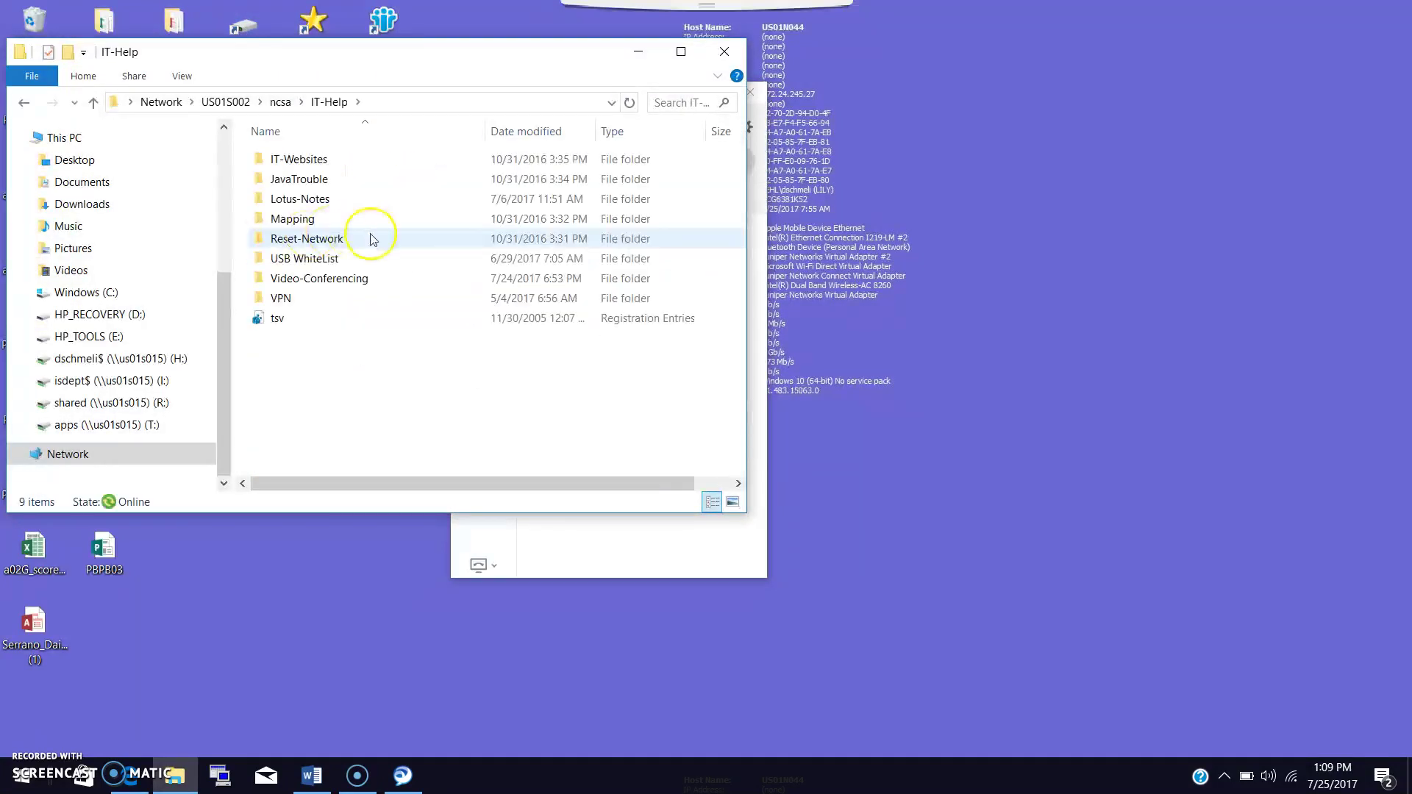
double_click(320, 279)
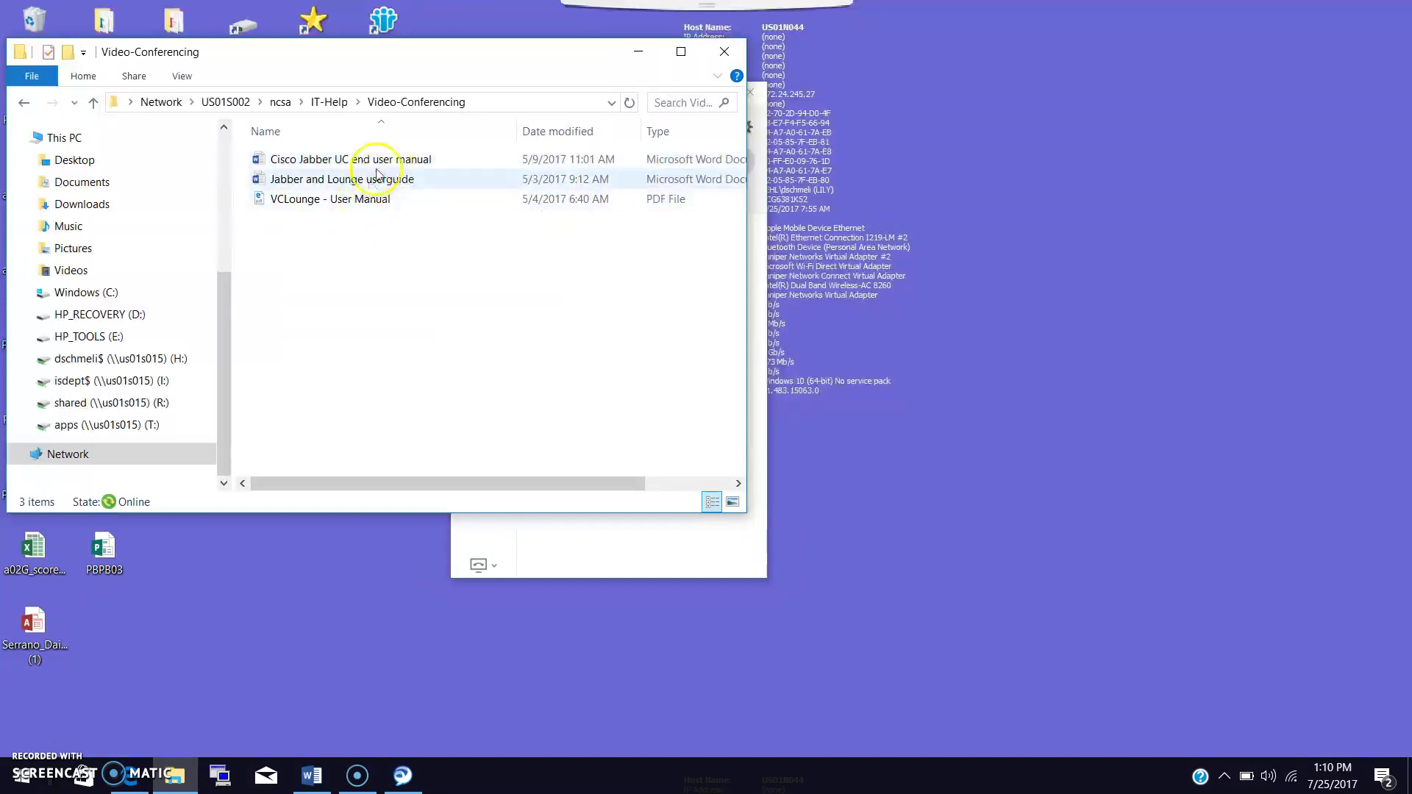
double_click(378, 166)
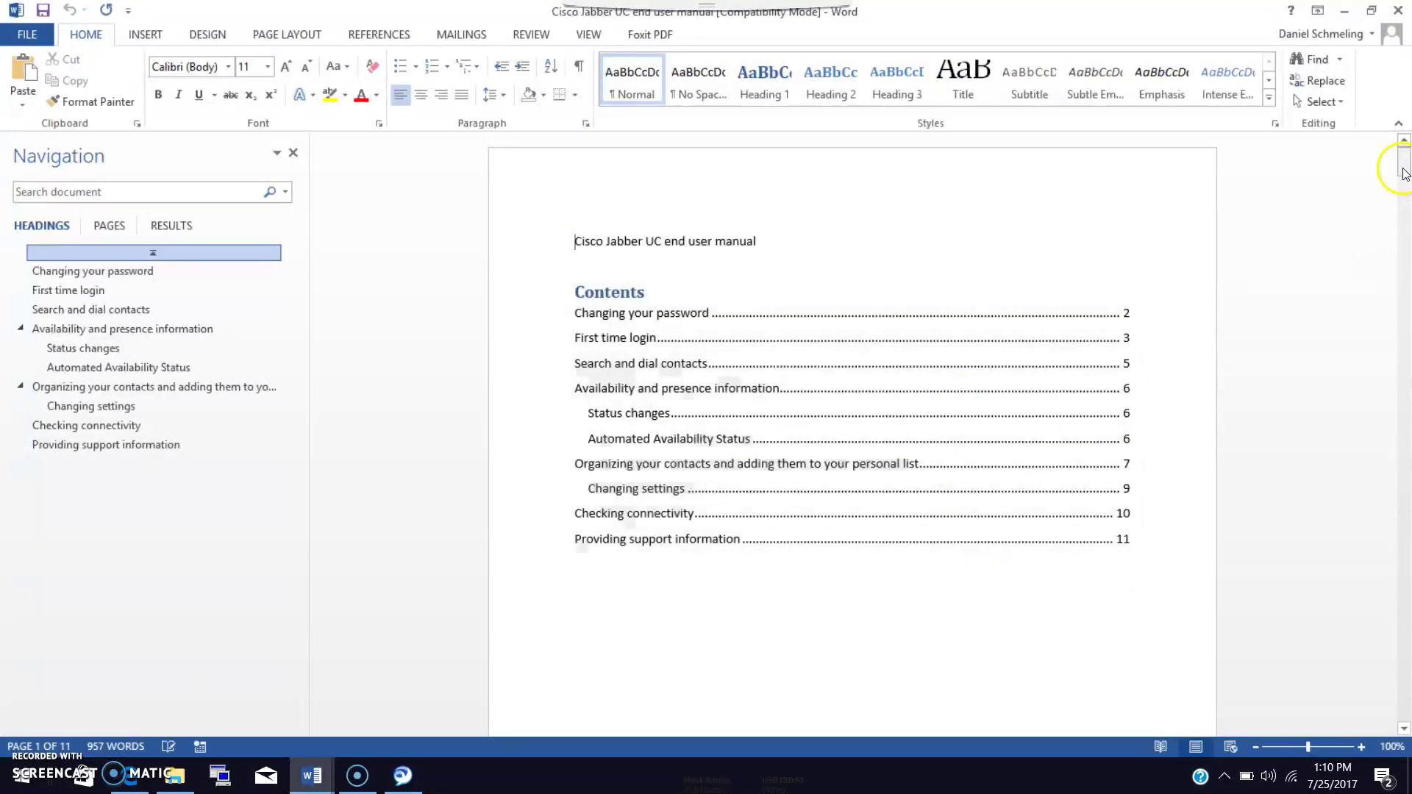
Scroll through the Cisco Jabber UC end user manual, then close it.
drag(1402, 220, 1407, 674)
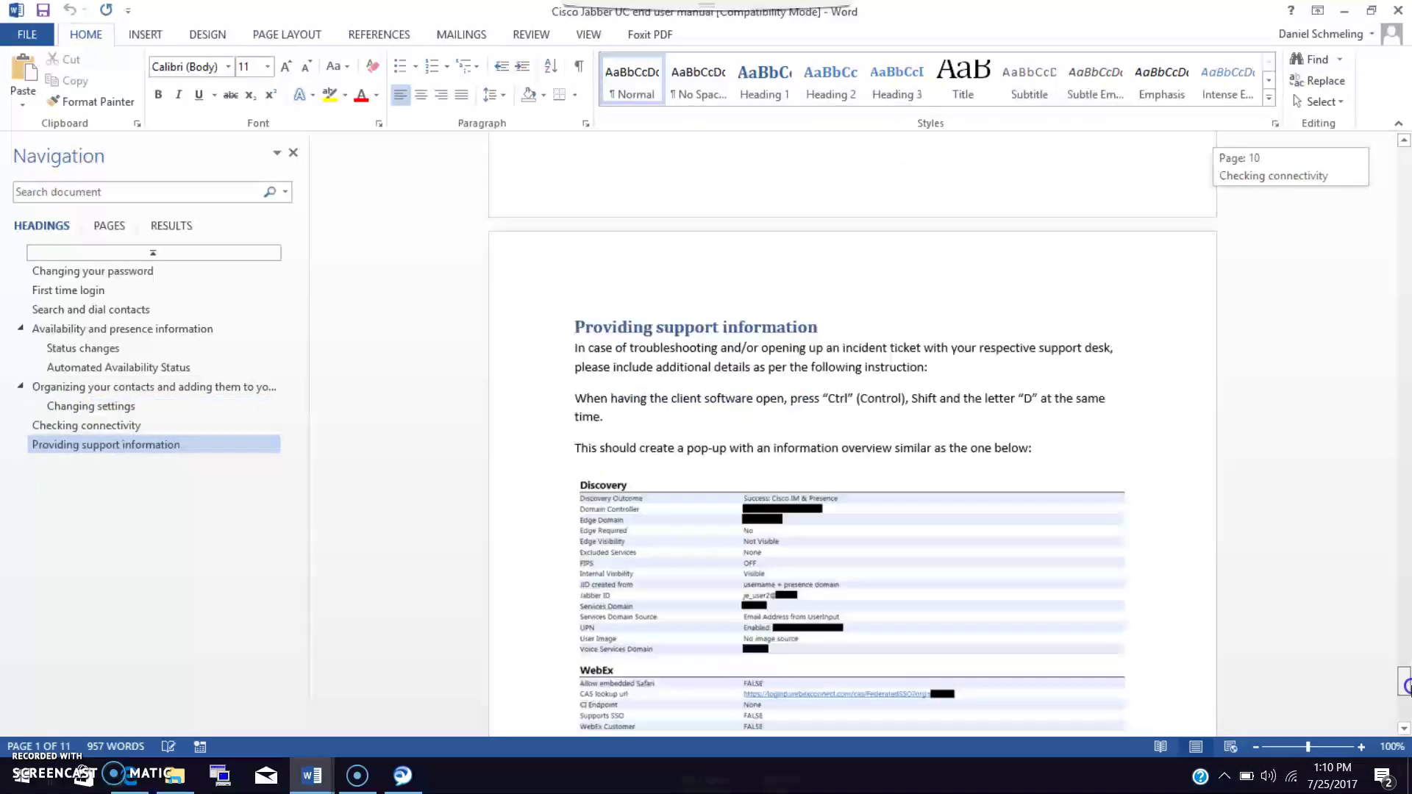
drag(1405, 684, 1405, 696)
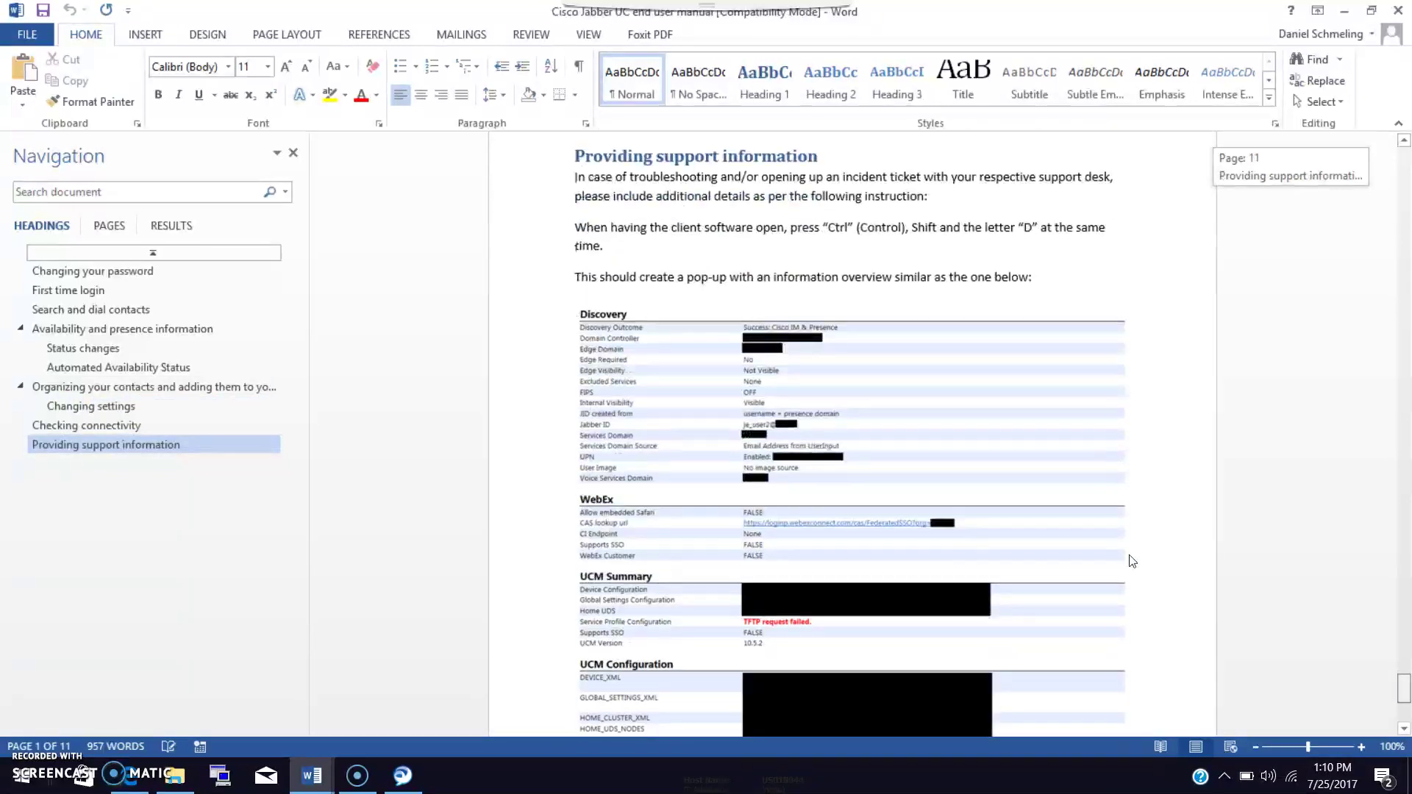
click(1398, 12)
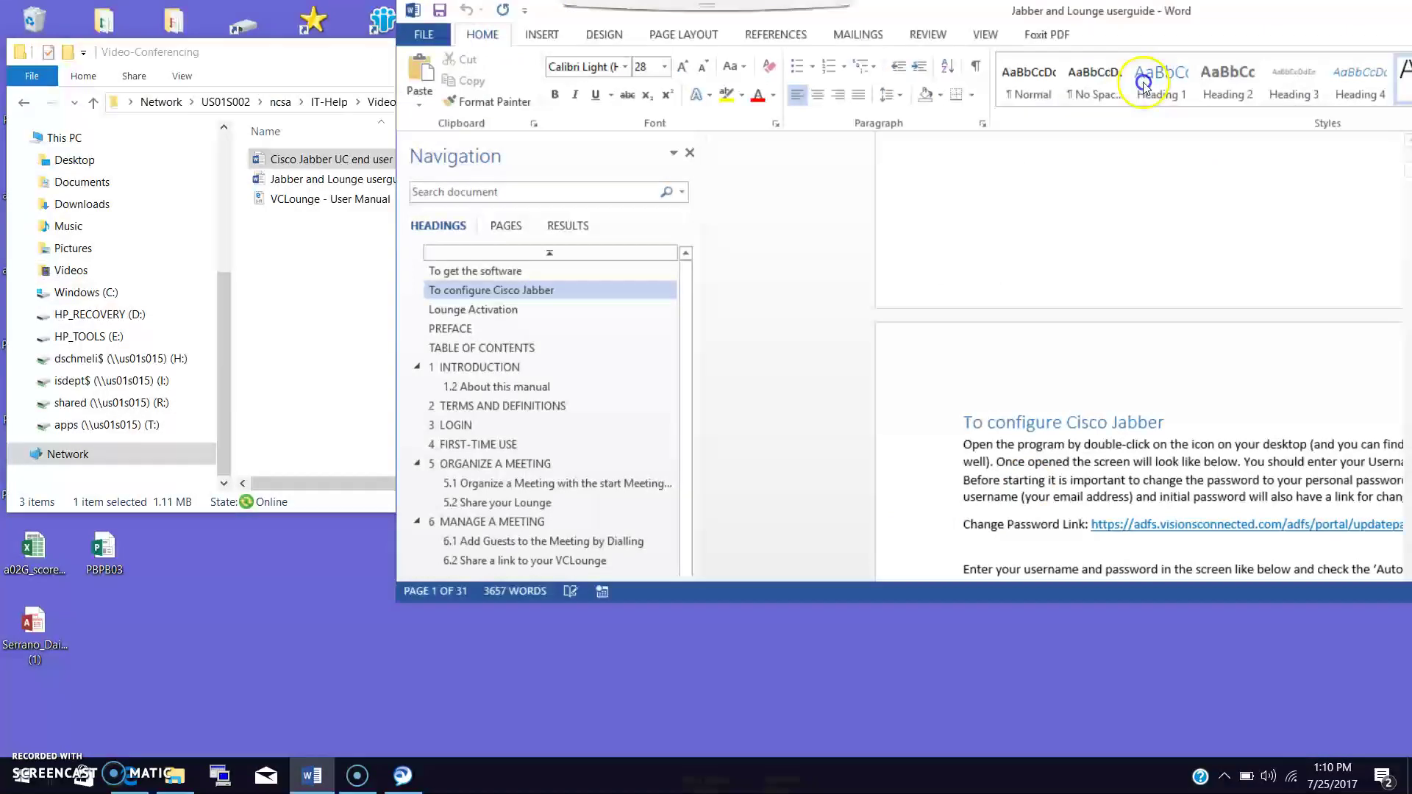
Bring the Jabber and Lounge userguide into full view and select its Change Password Link line.
double_click(1089, 13)
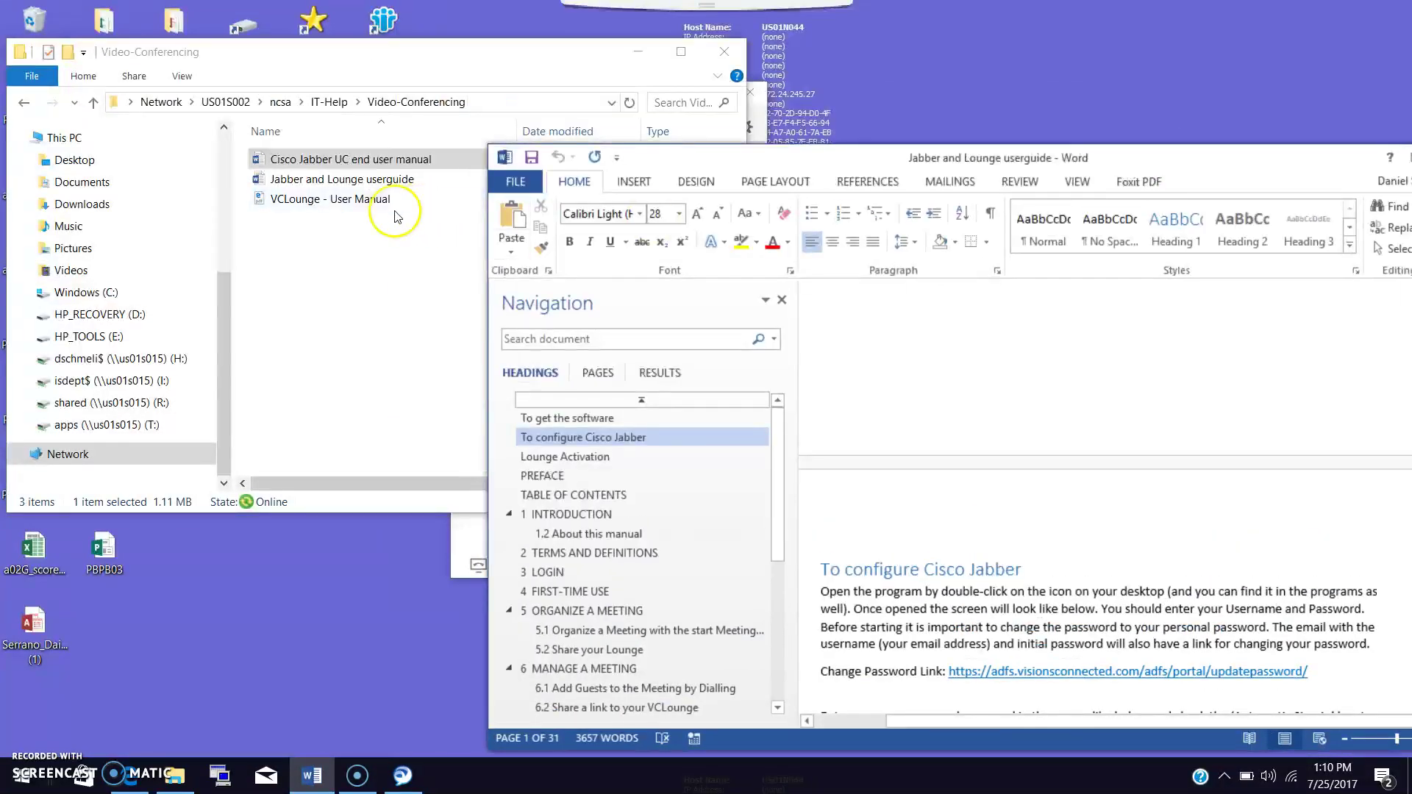
click(353, 199)
click(314, 182)
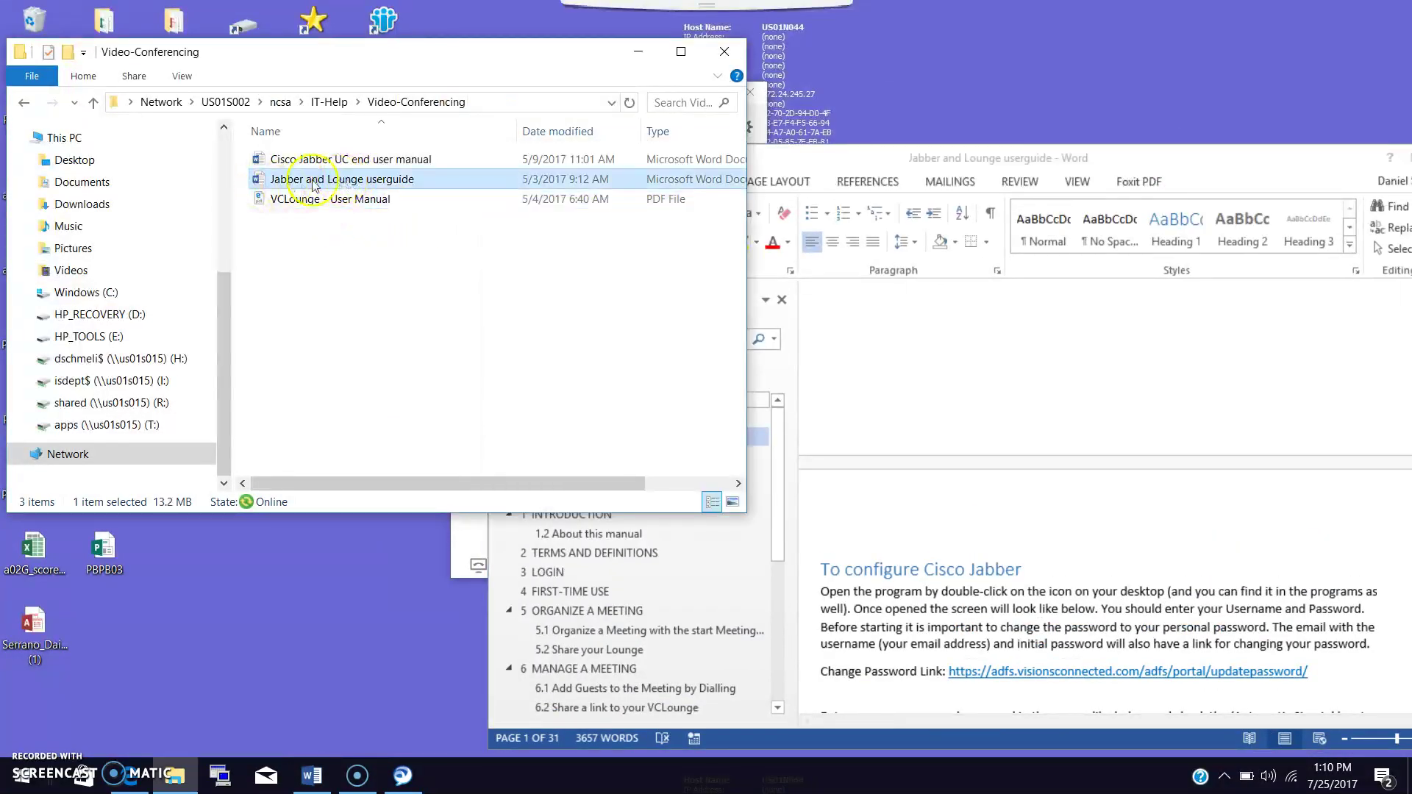
click(1200, 165)
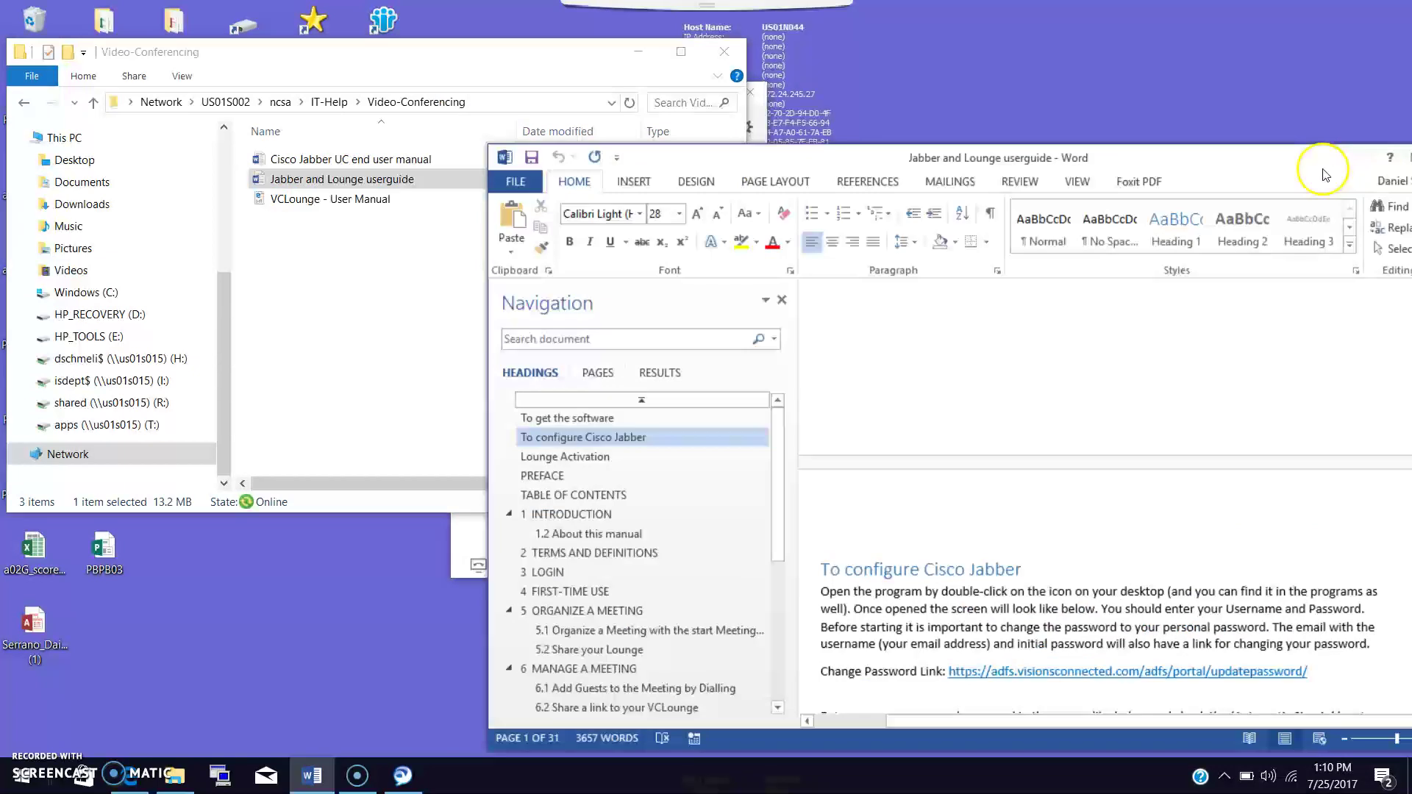
drag(1325, 175, 1028, 118)
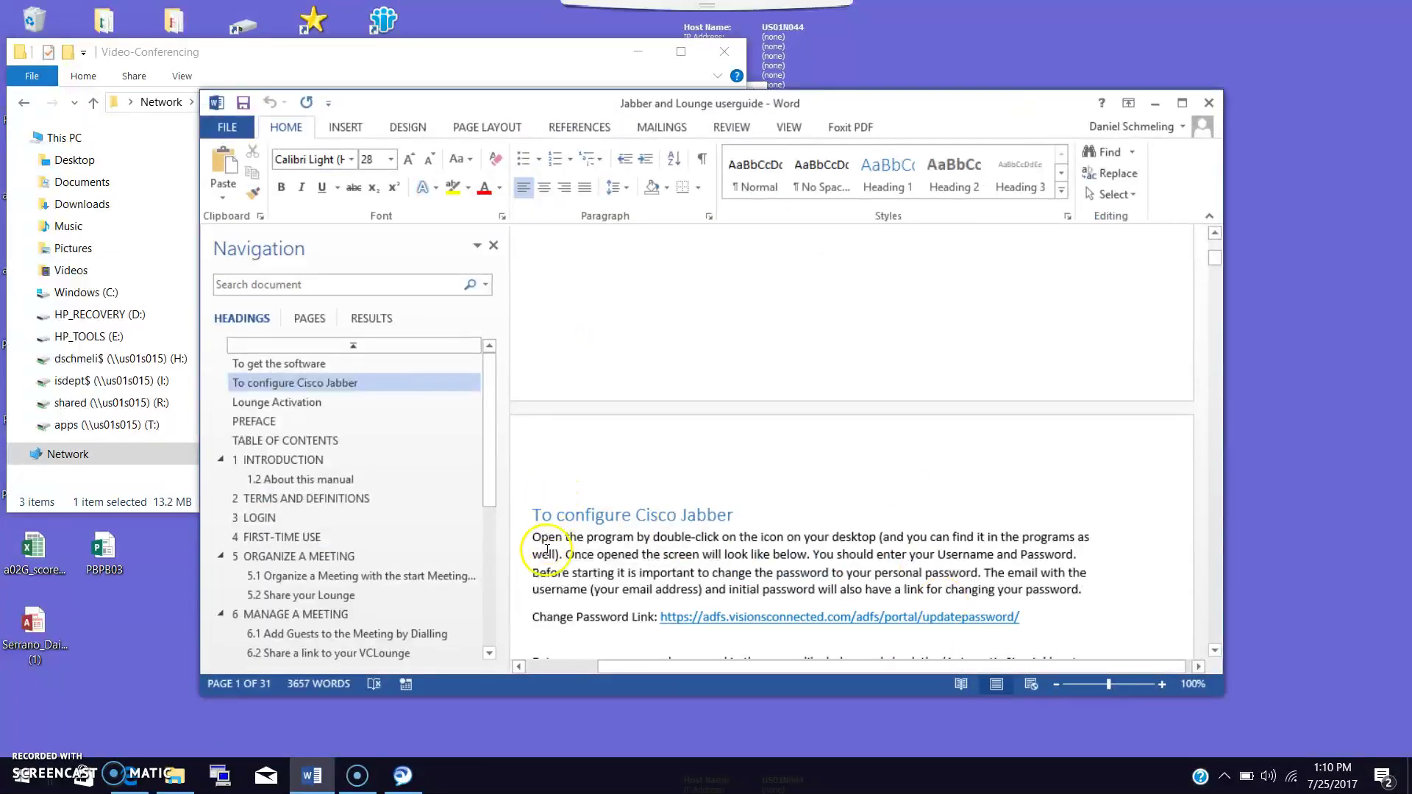
drag(541, 615, 1008, 638)
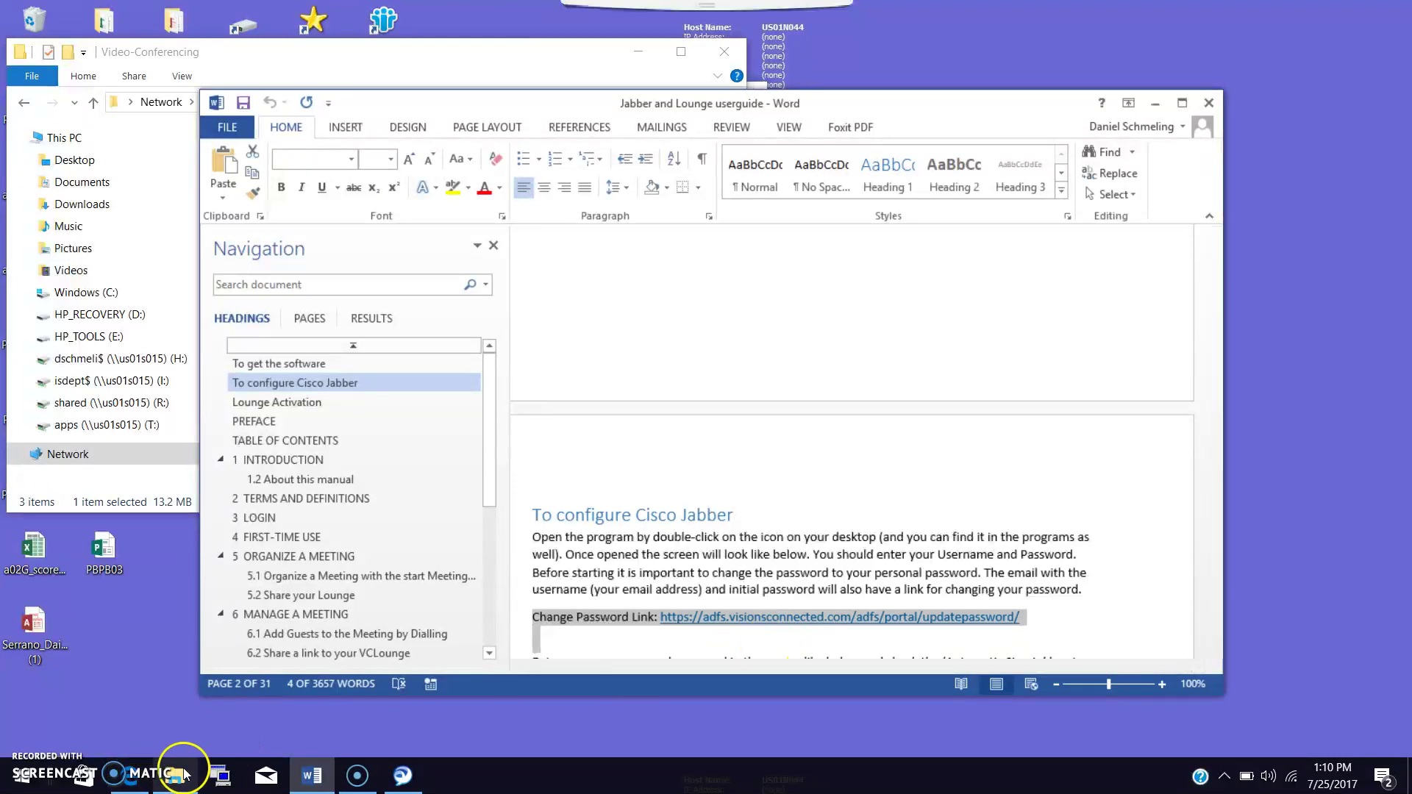
Launch Internet Explorer and search for 'support visions connected'.
click(29, 780)
text(iexp)
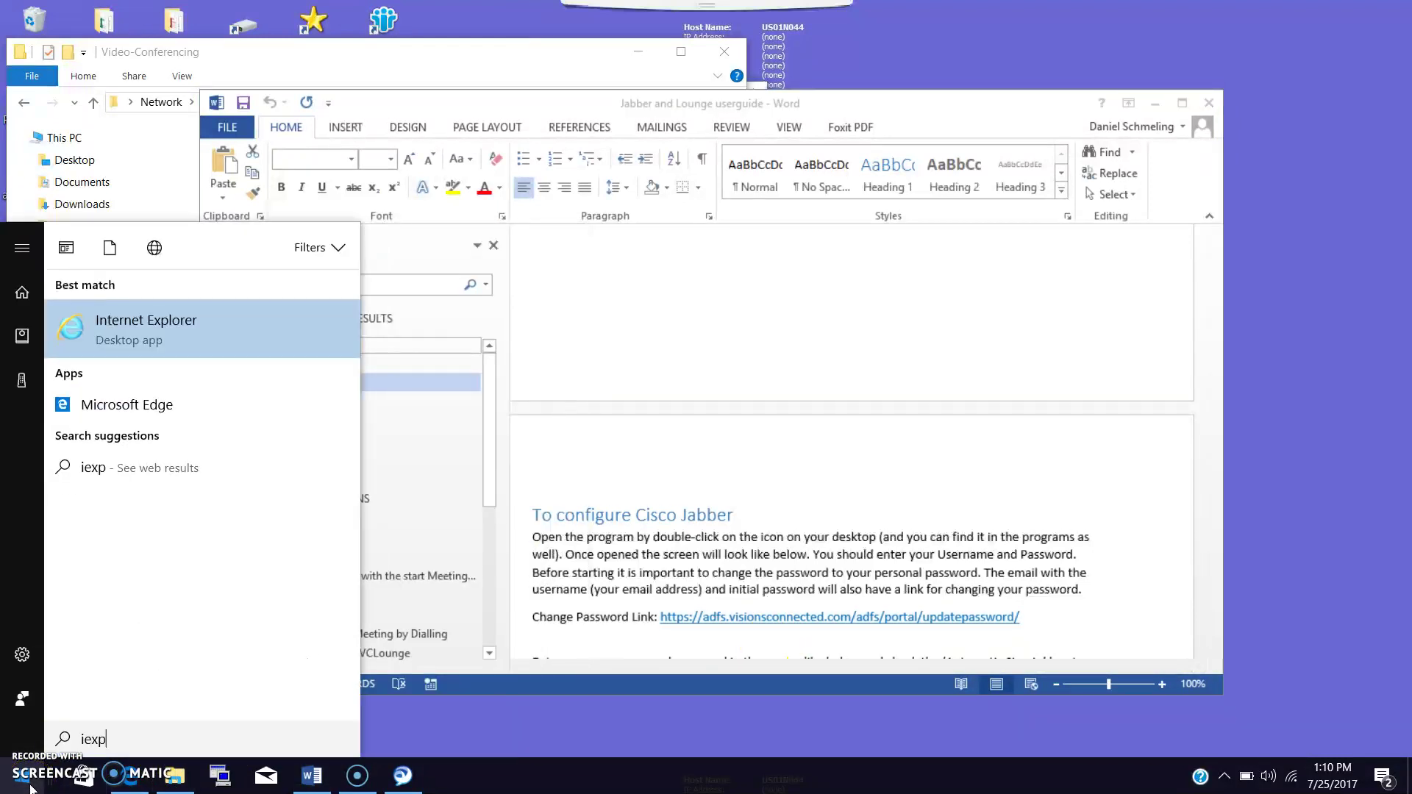
key(Return)
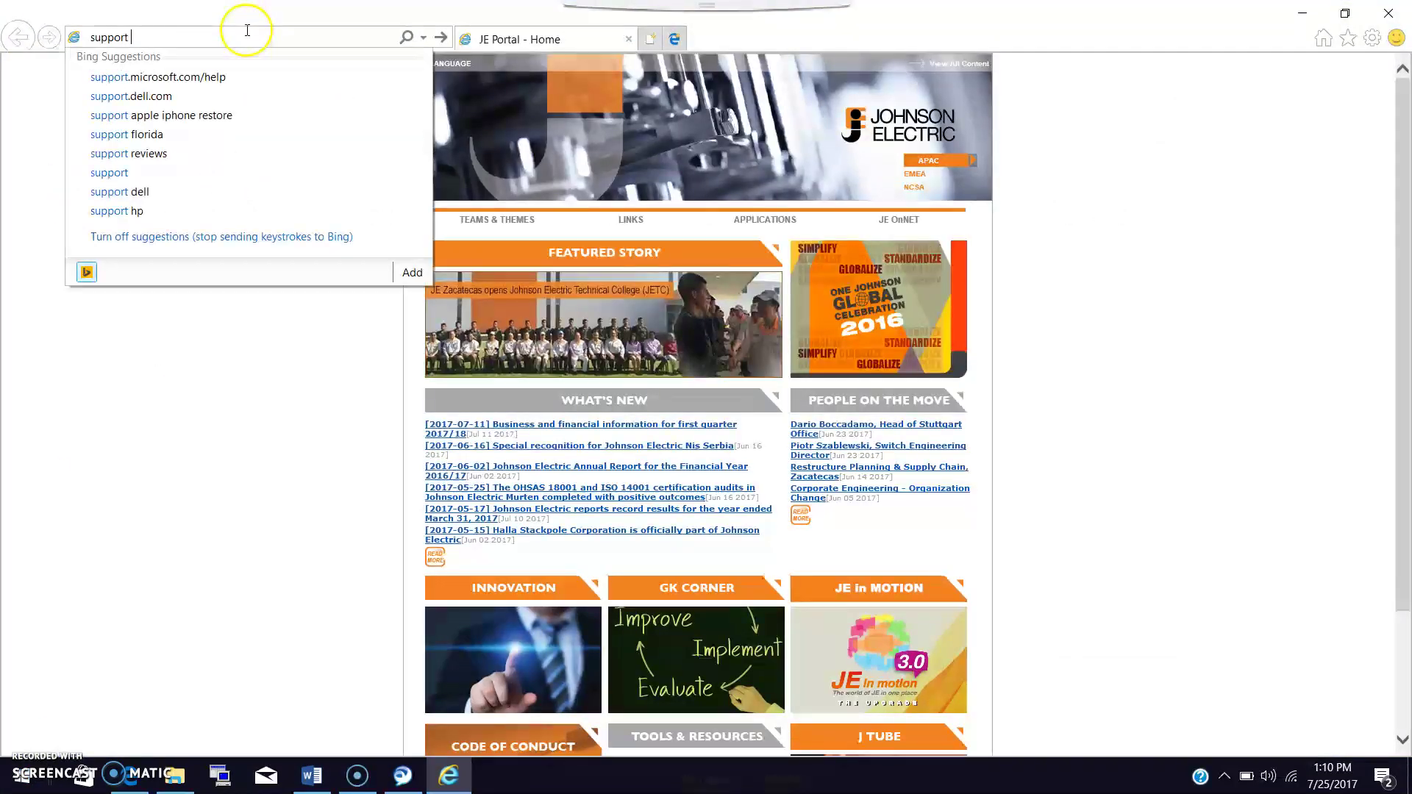
text(t visions)
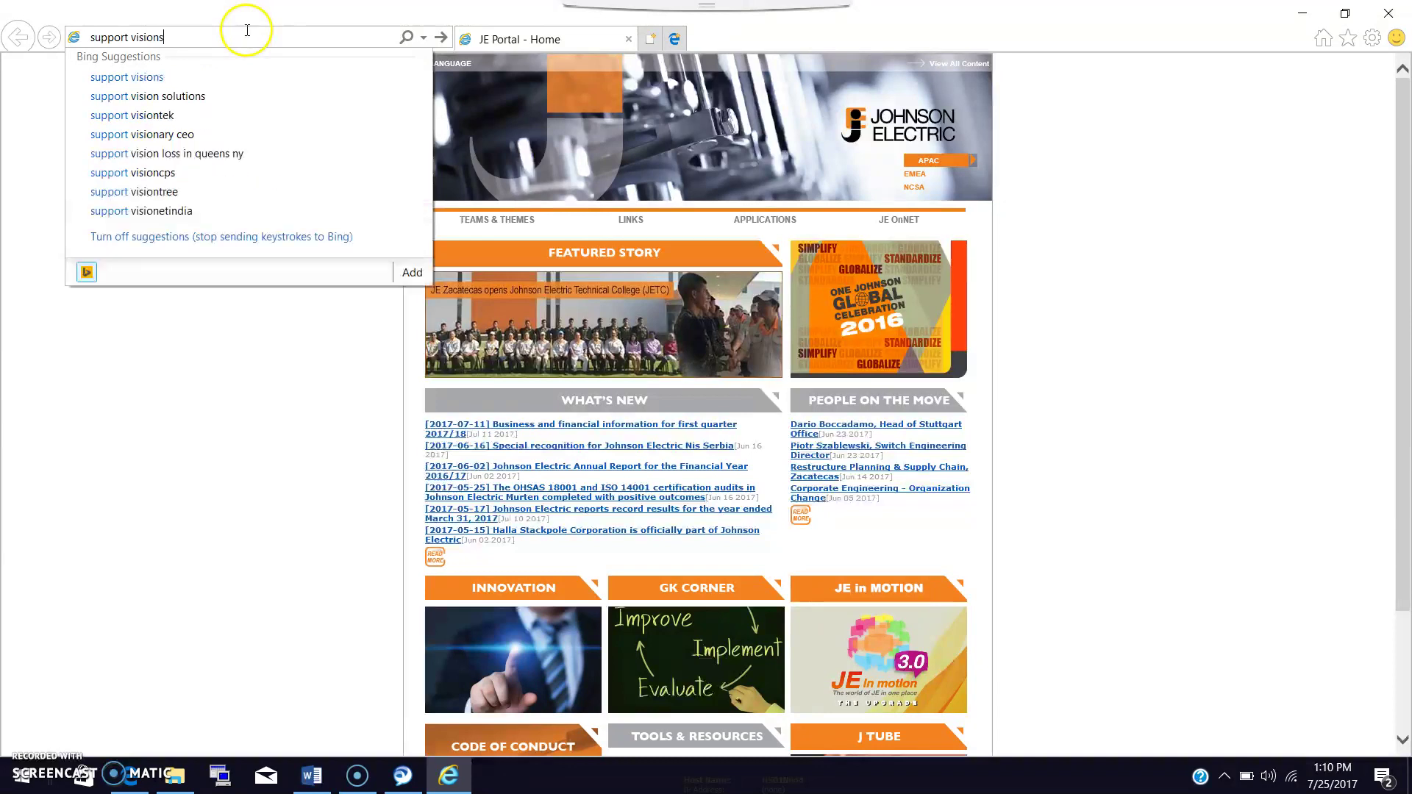
text( connected)
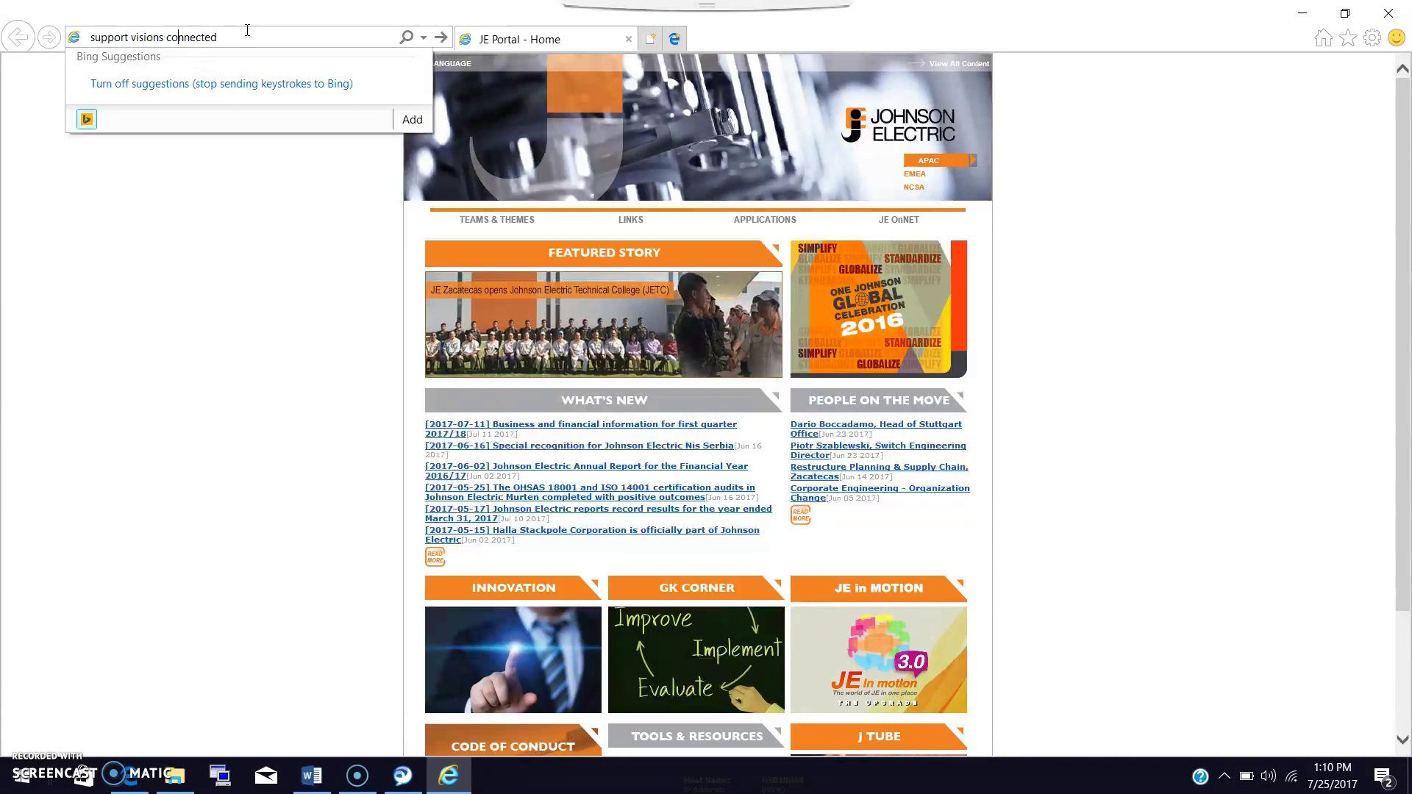
key(Return)
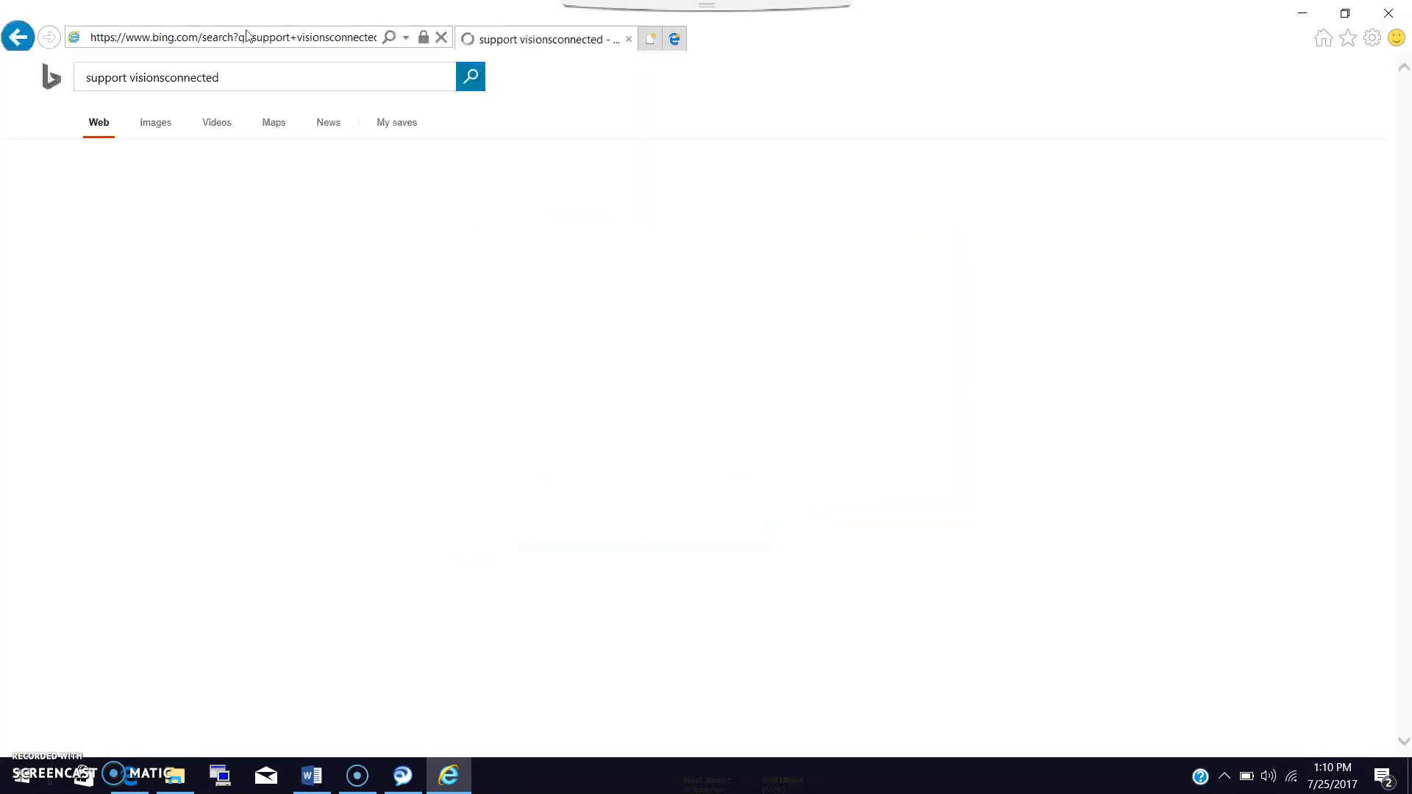
Open the Support - VisionsConnected result, clear popups, and select the support phone number.
click(147, 190)
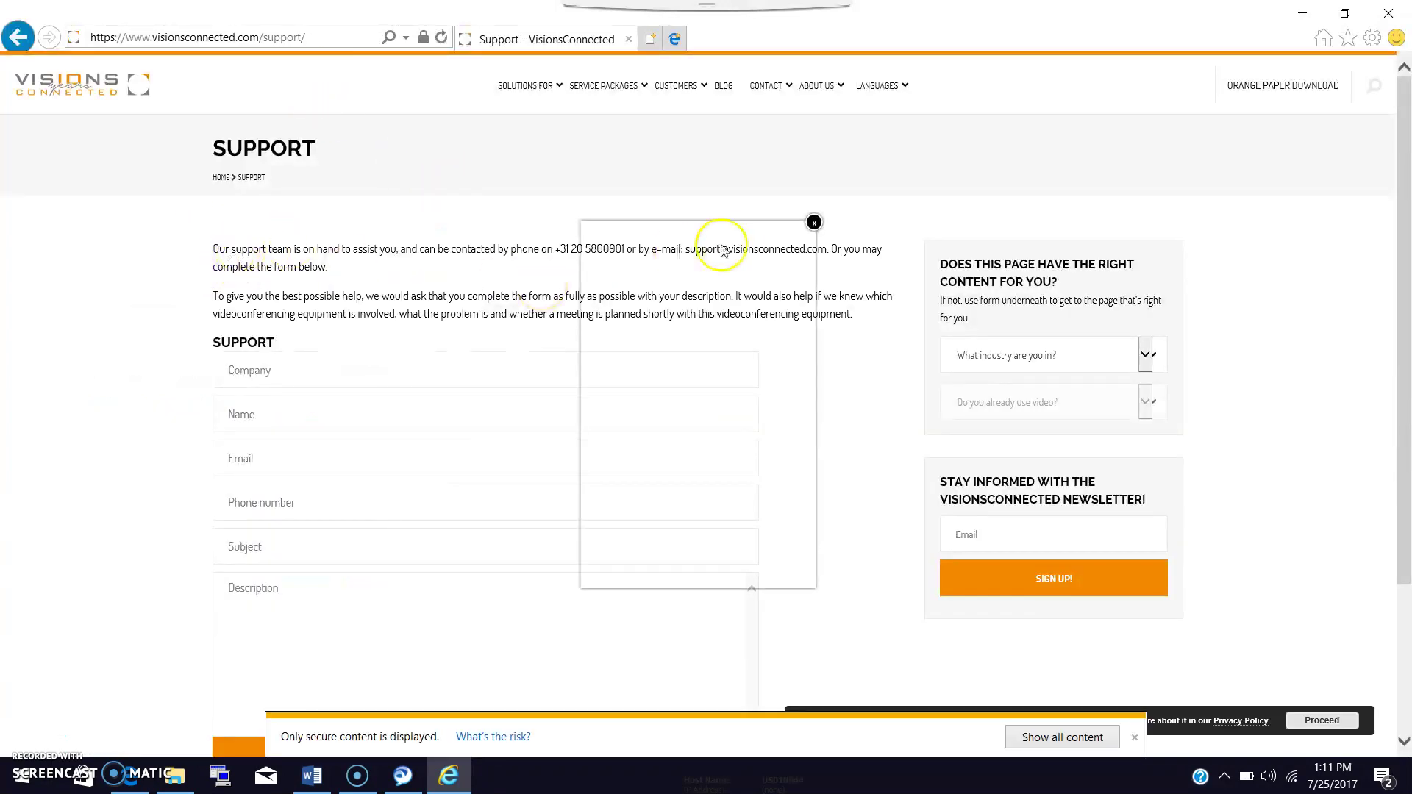
click(815, 222)
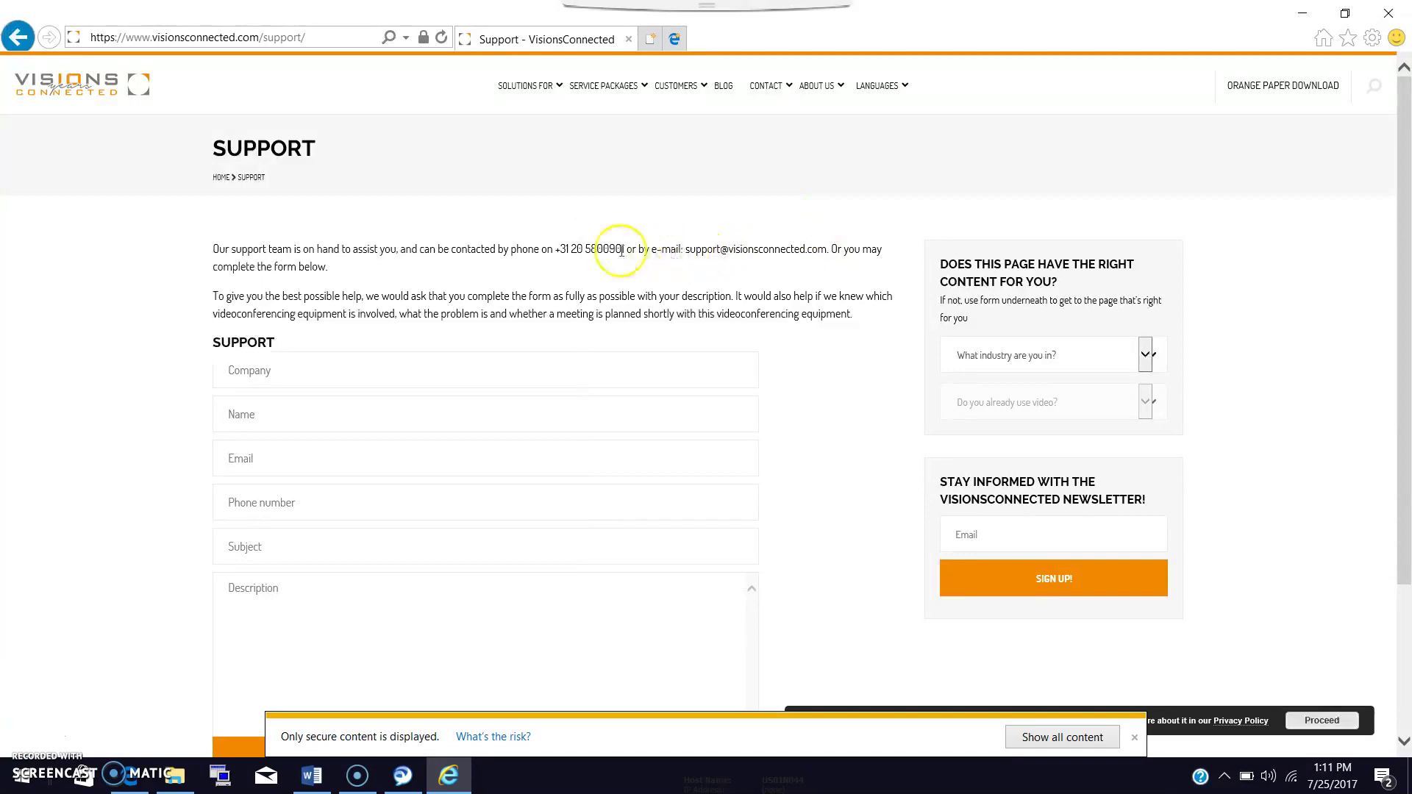
drag(562, 250, 756, 254)
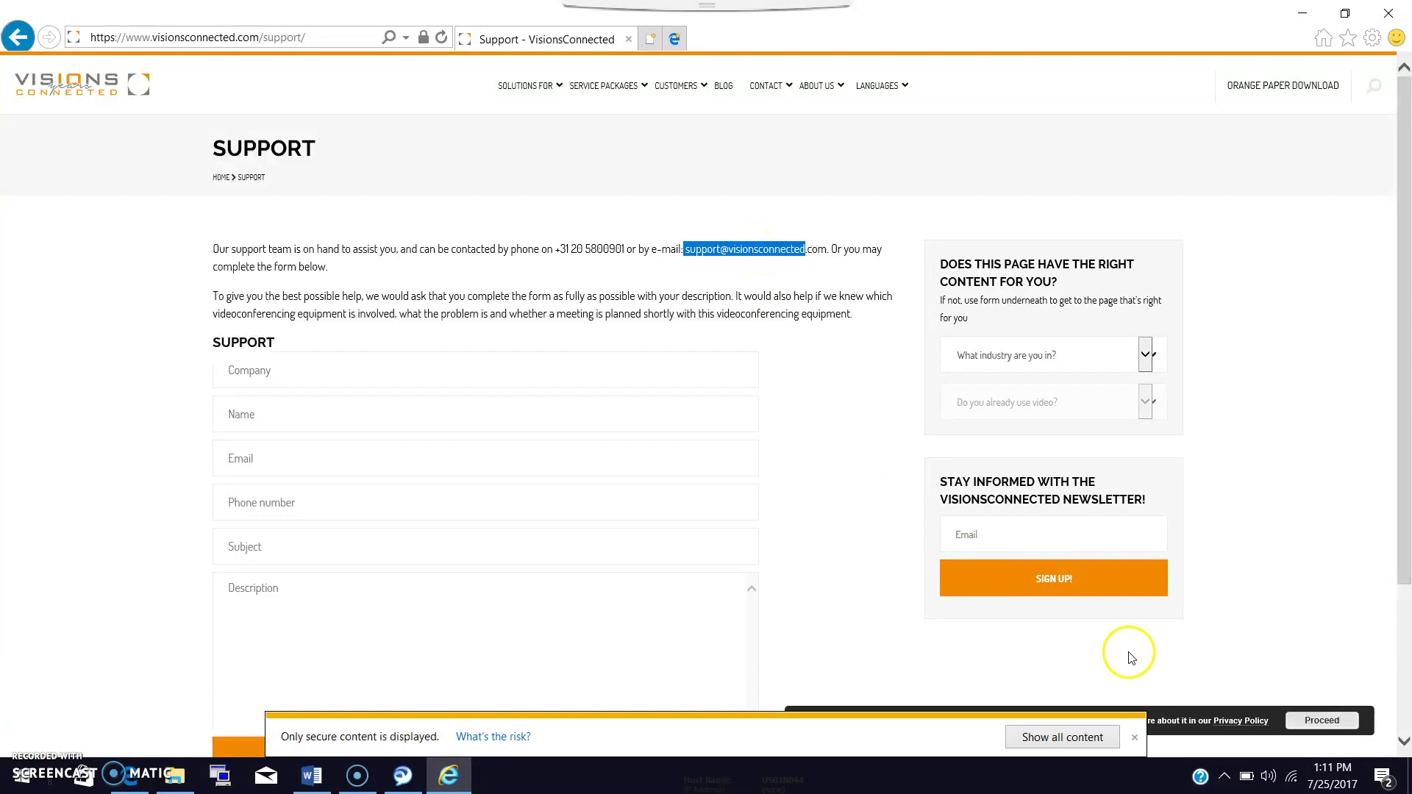
click(1135, 737)
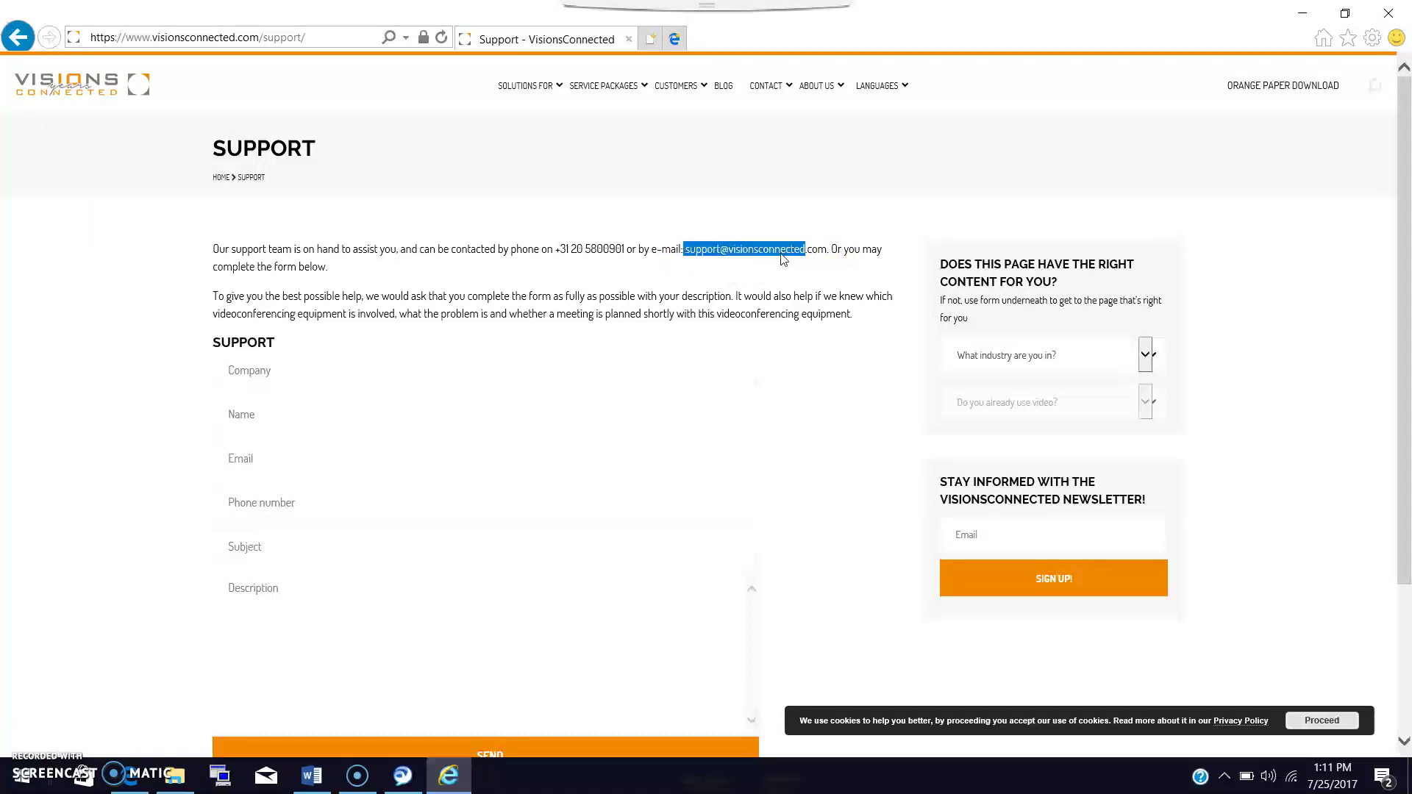
Close Internet Explorer, the userguide and the Video-Conferencing folder, and move Jabber right.
click(1390, 14)
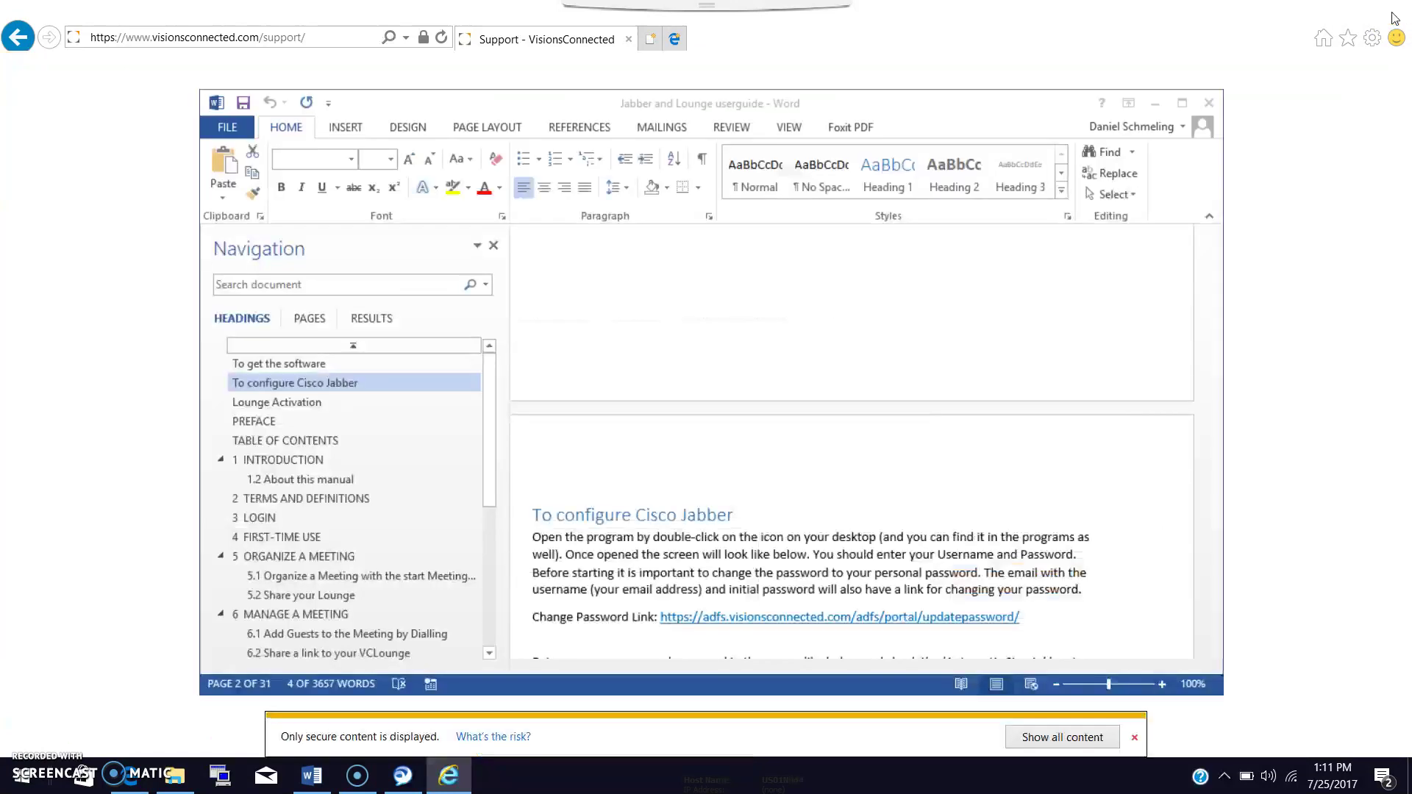
click(1212, 103)
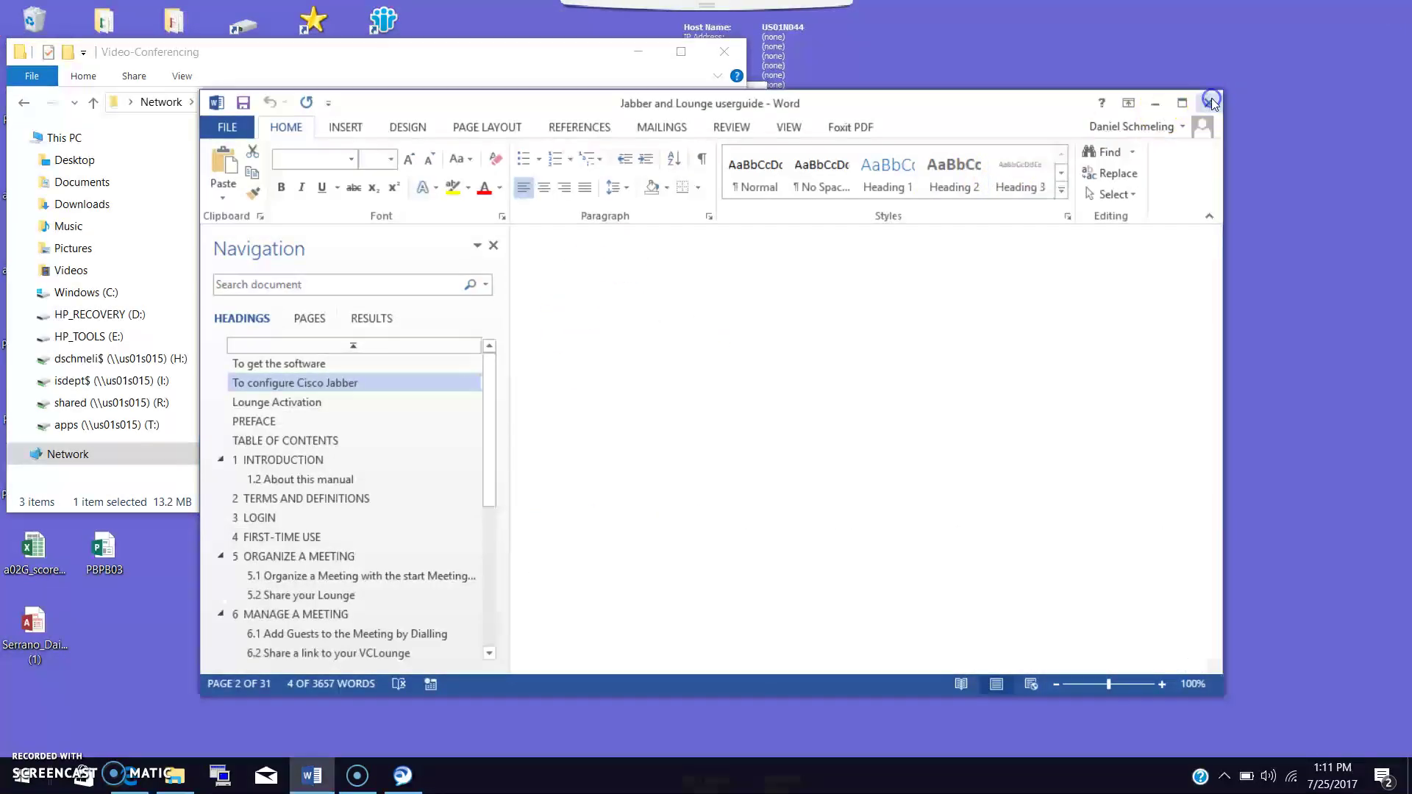
click(734, 53)
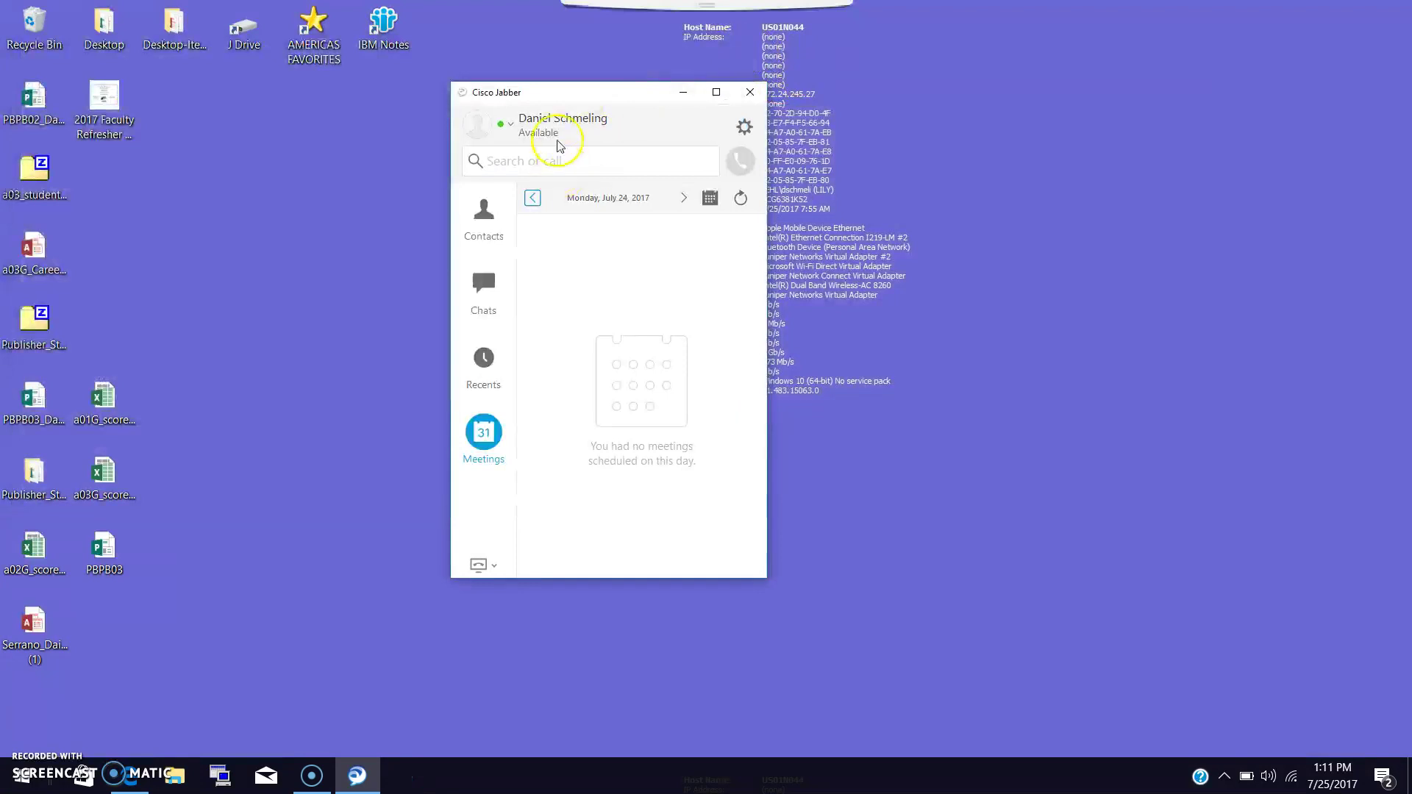
drag(570, 91, 715, 99)
Search contacts for 'room', open CA - Stackpole - GHQ Room 2C, and cancel adding it.
click(630, 220)
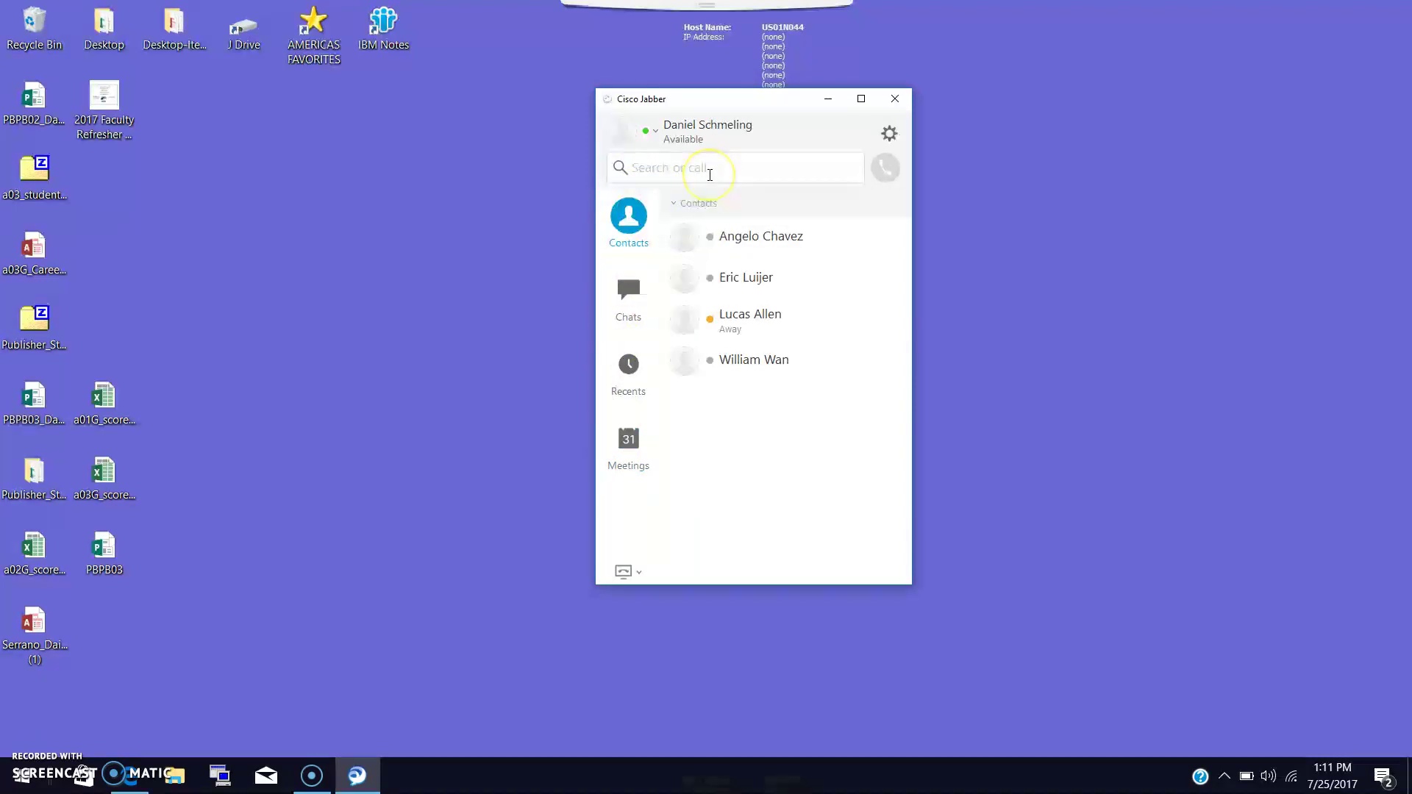
click(710, 174)
text(room)
click(800, 167)
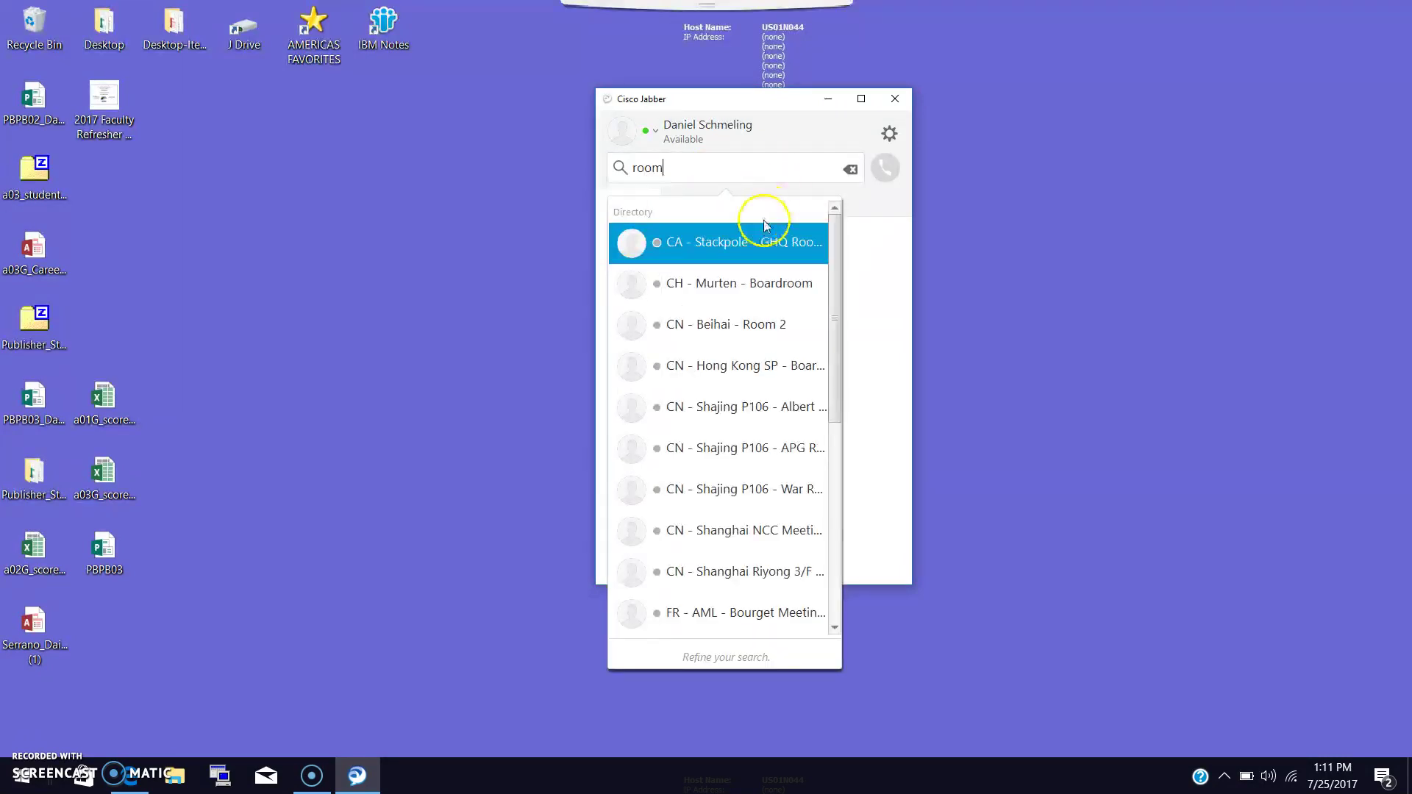
mouse_move(704, 243)
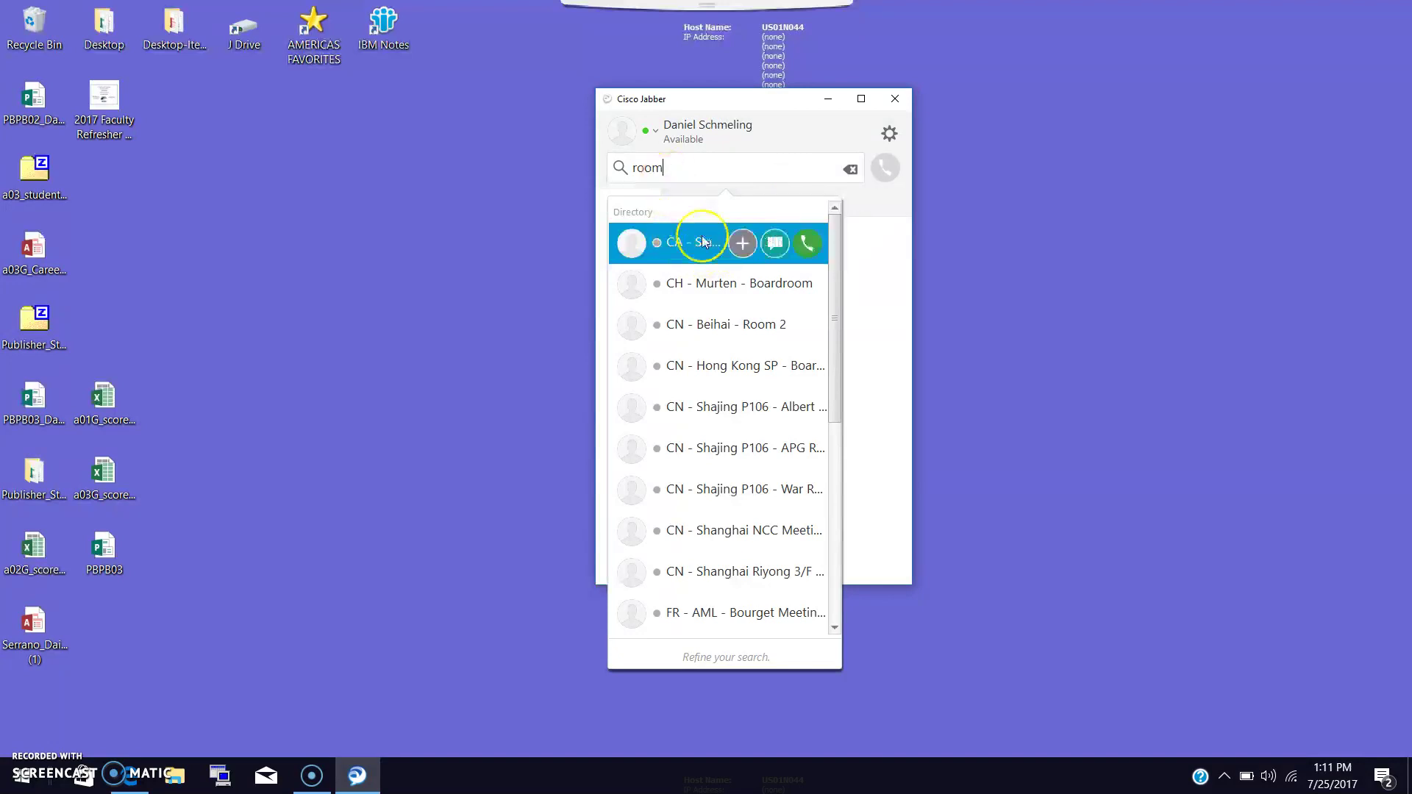
click(743, 244)
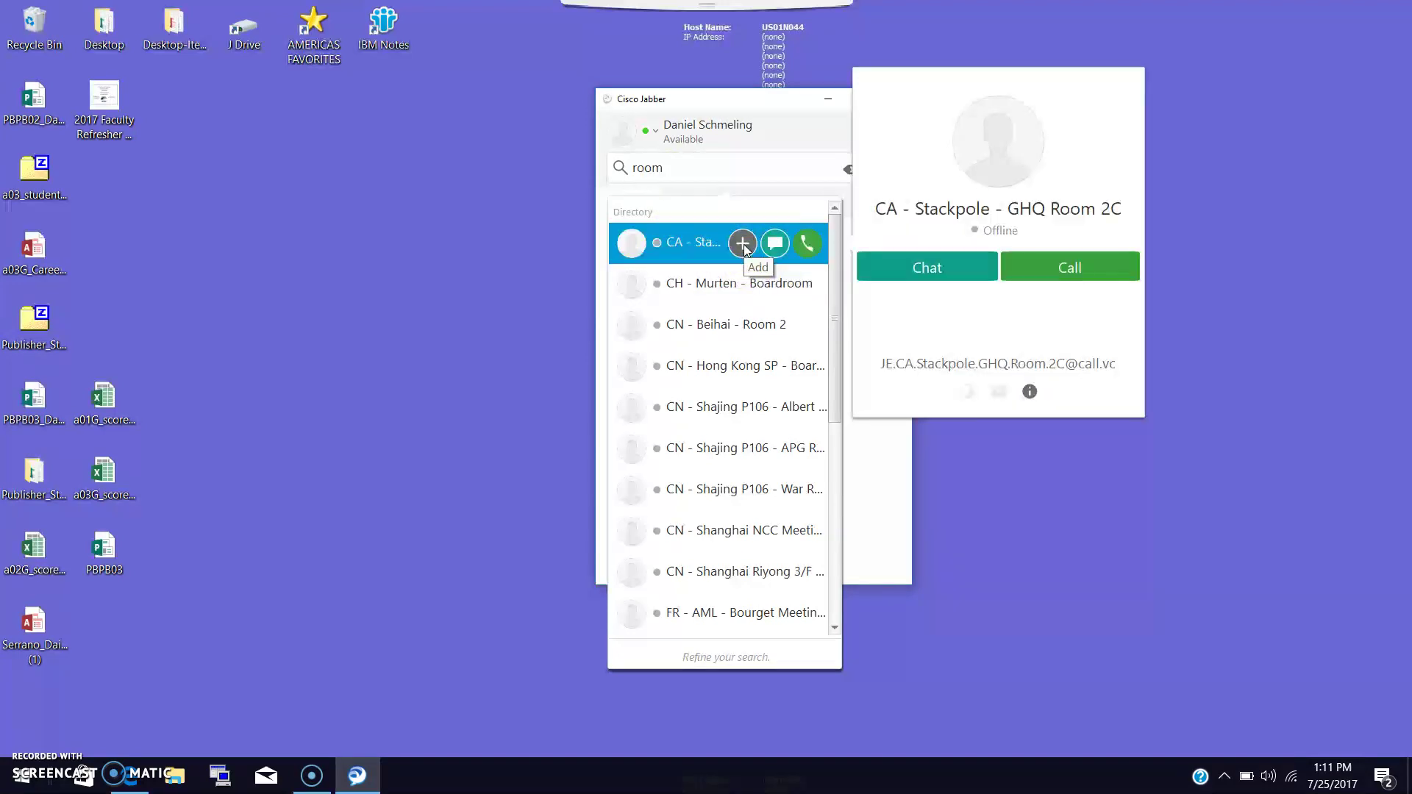
click(744, 249)
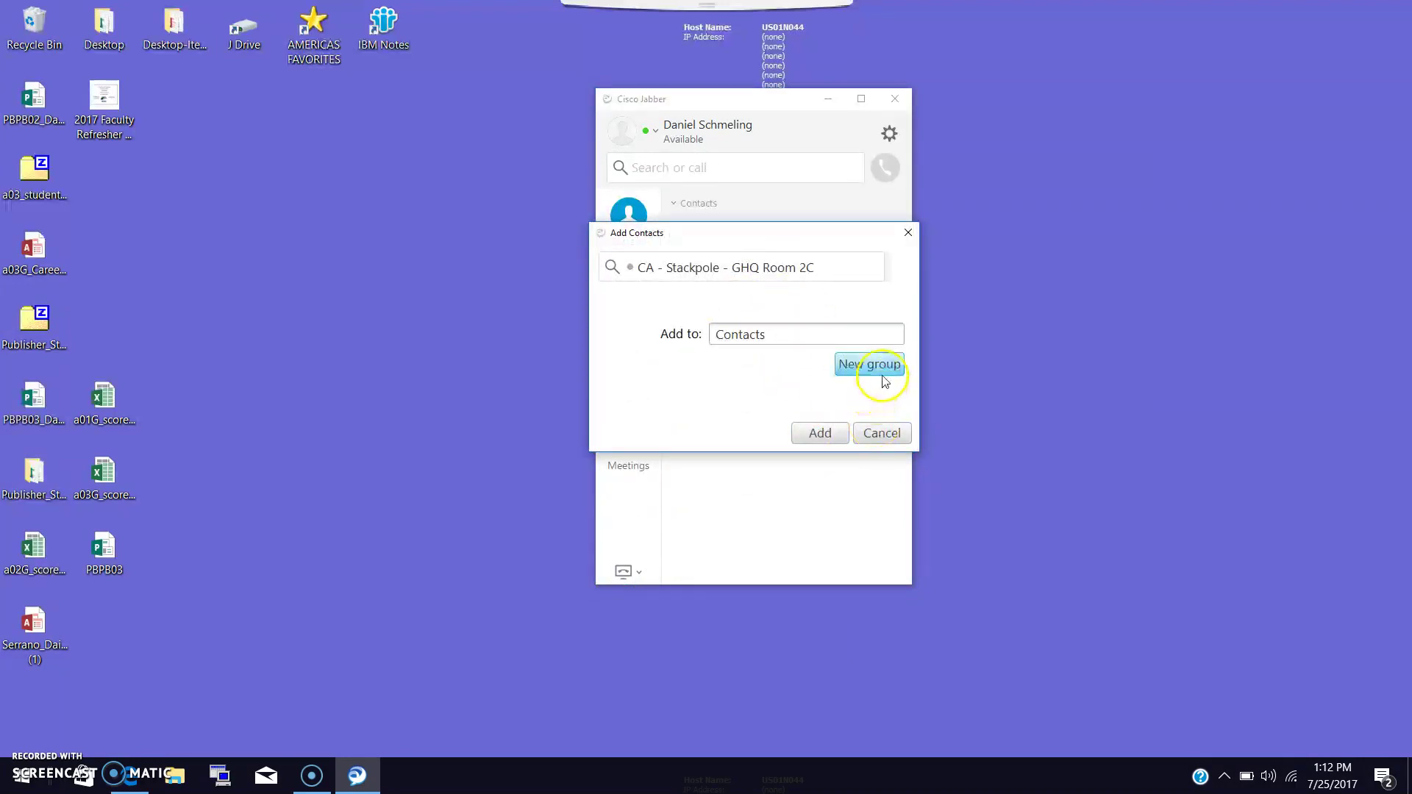
click(870, 434)
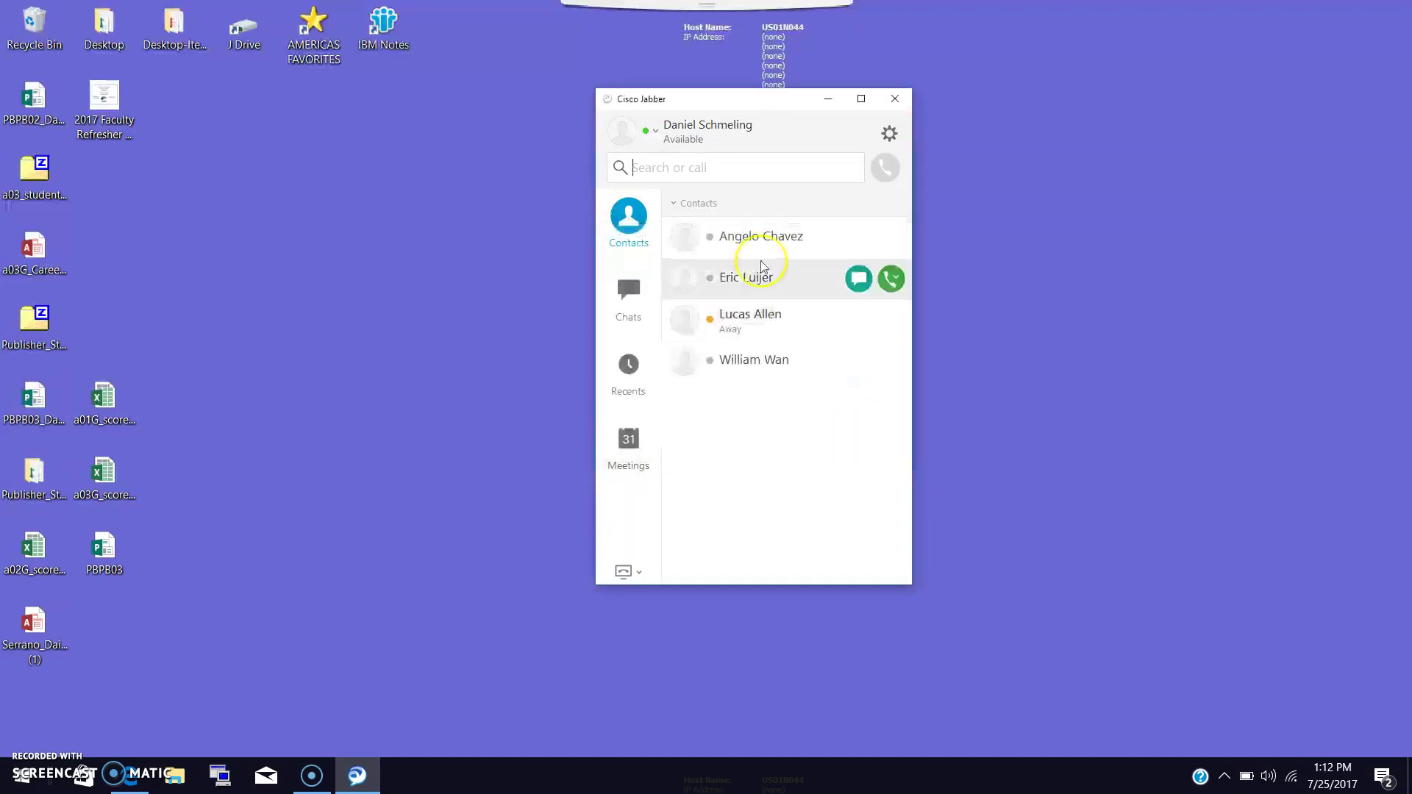
Close the Springfield room details, search results and an open contact card.
click(707, 173)
text(springfield)
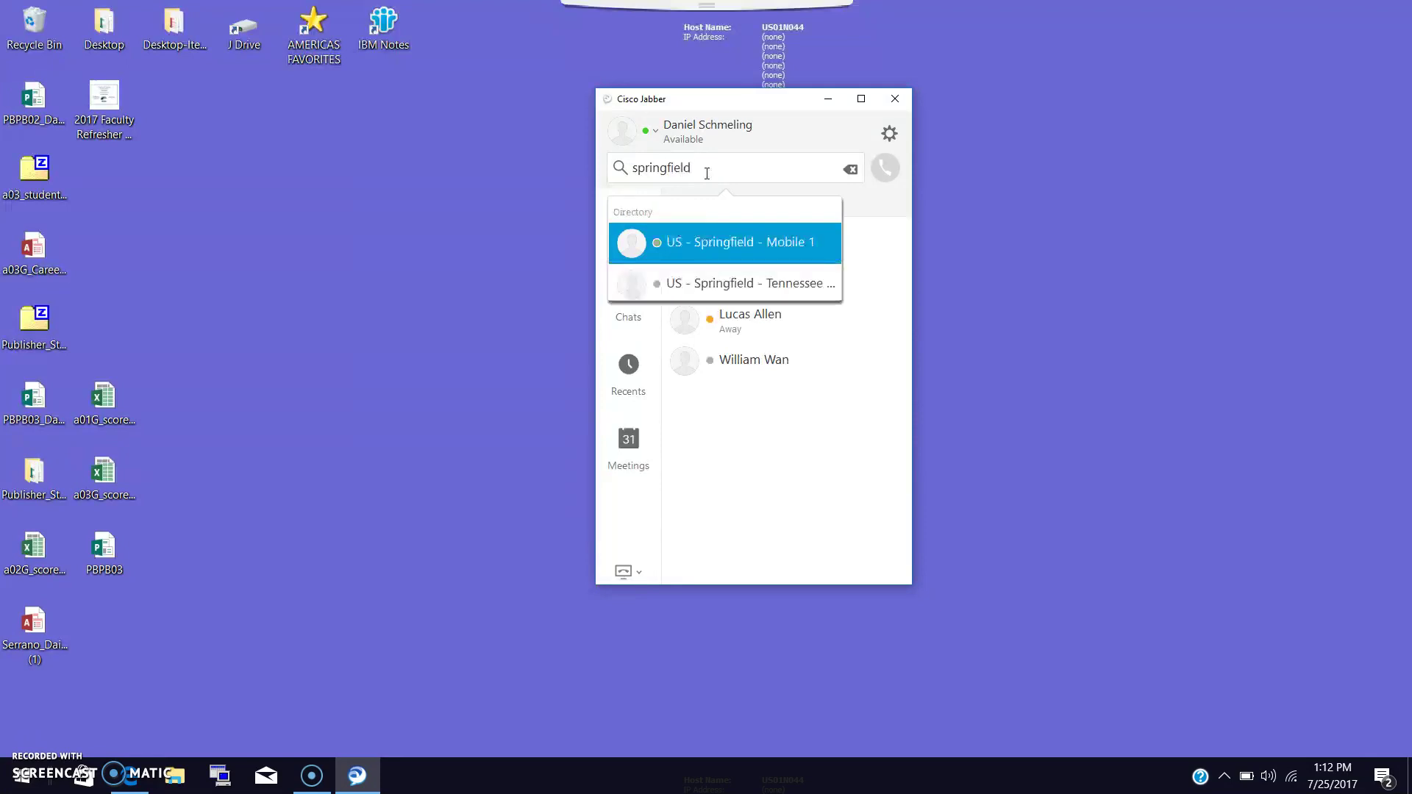
mouse_move(703, 278)
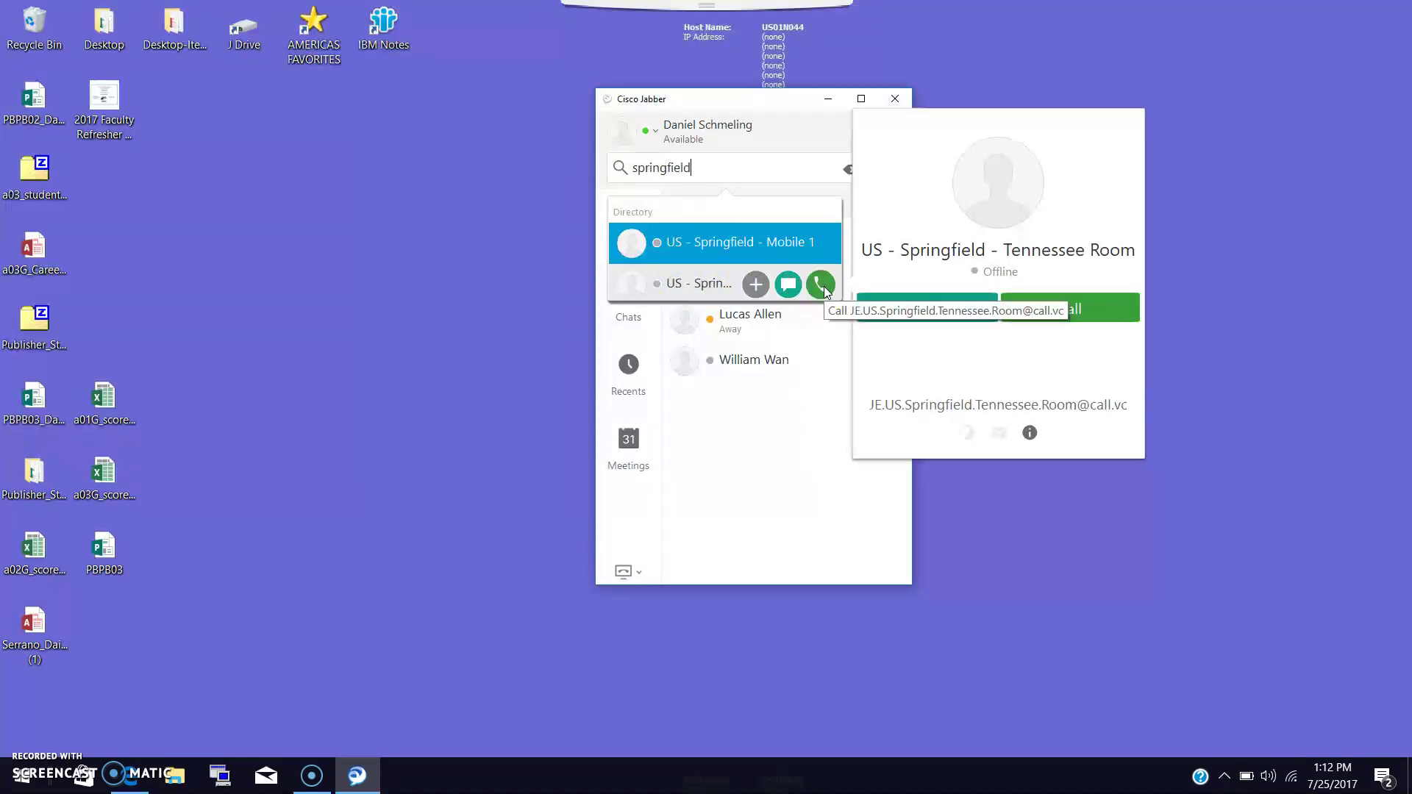
click(808, 440)
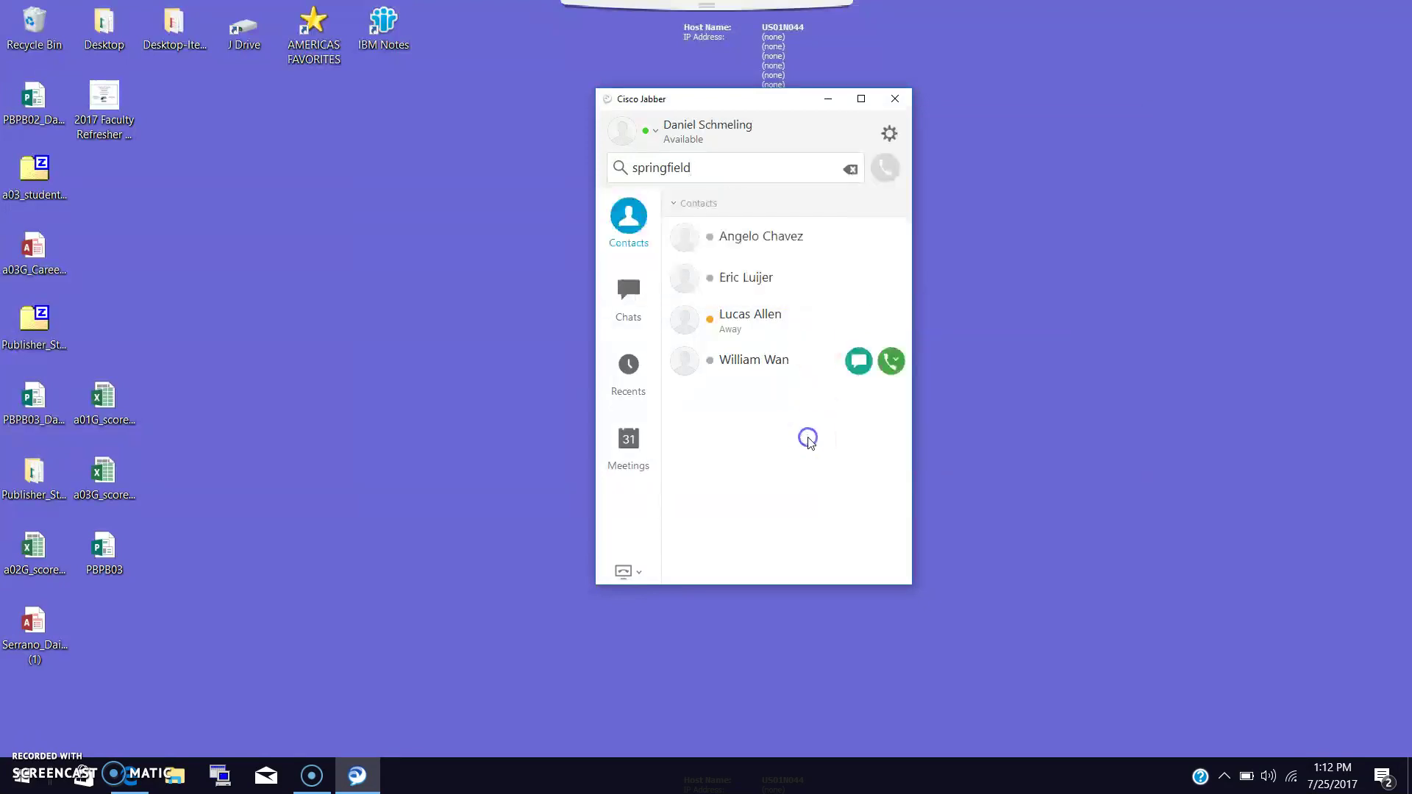
click(1040, 594)
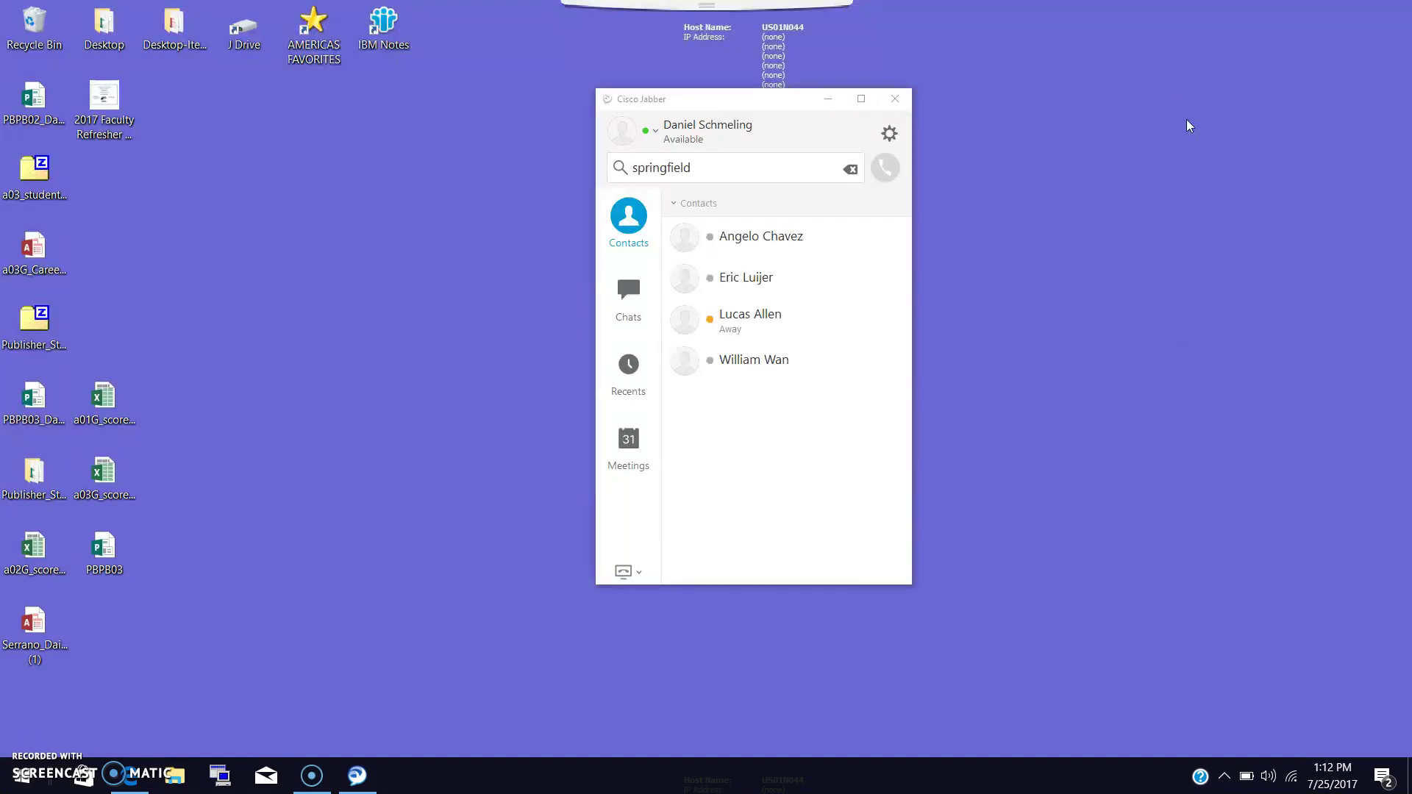
Replace the springfield search with a contact's first name and view the matching contact.
click(625, 173)
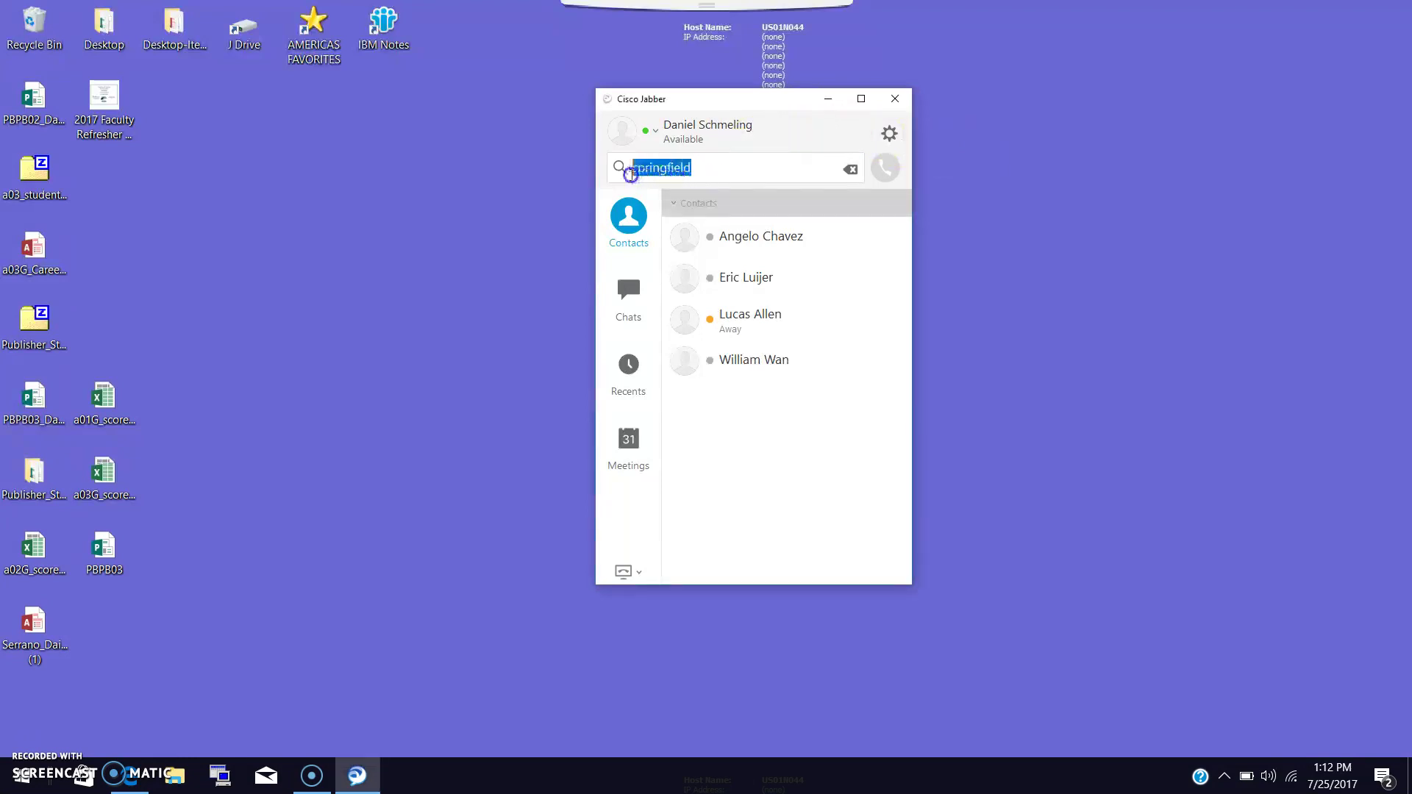
key(BackSpace)
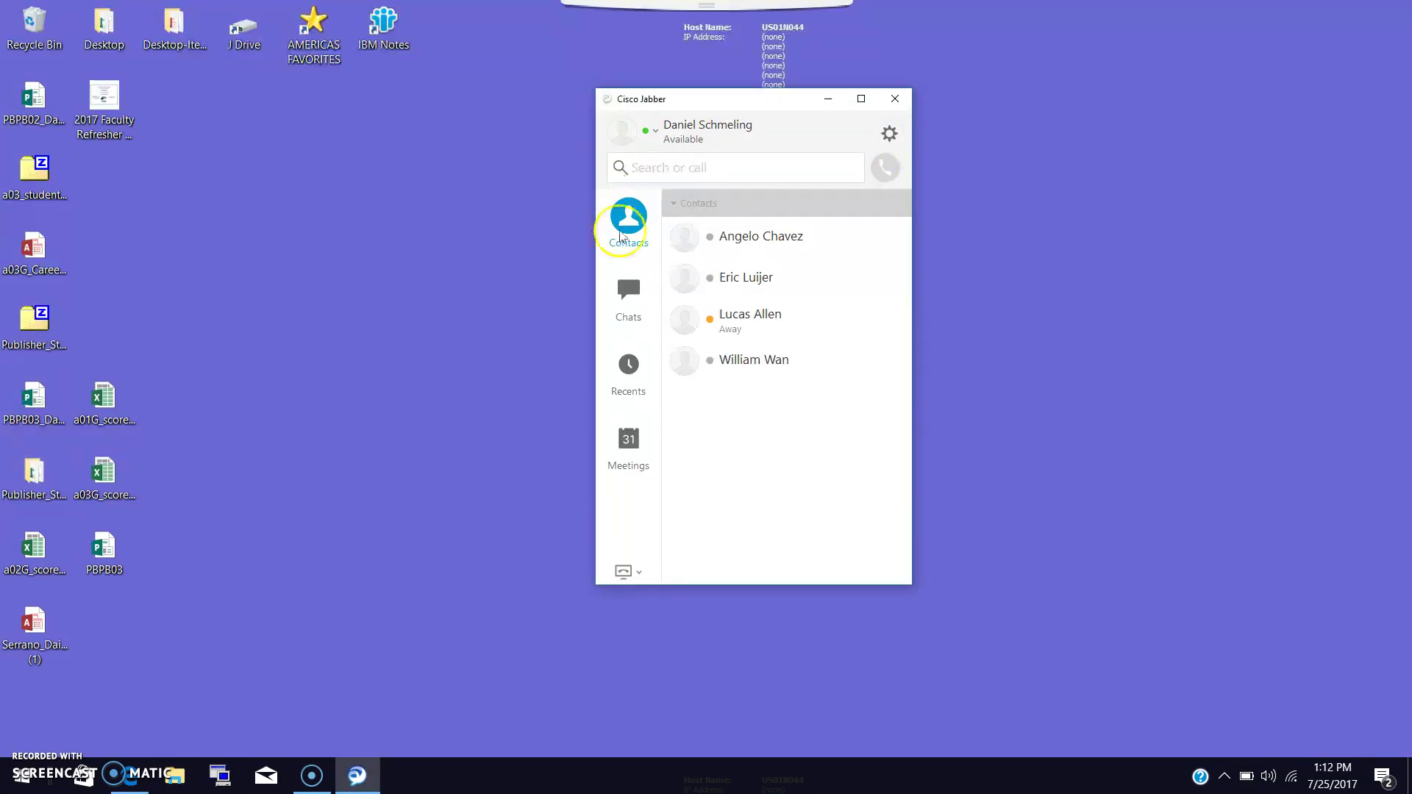
click(701, 280)
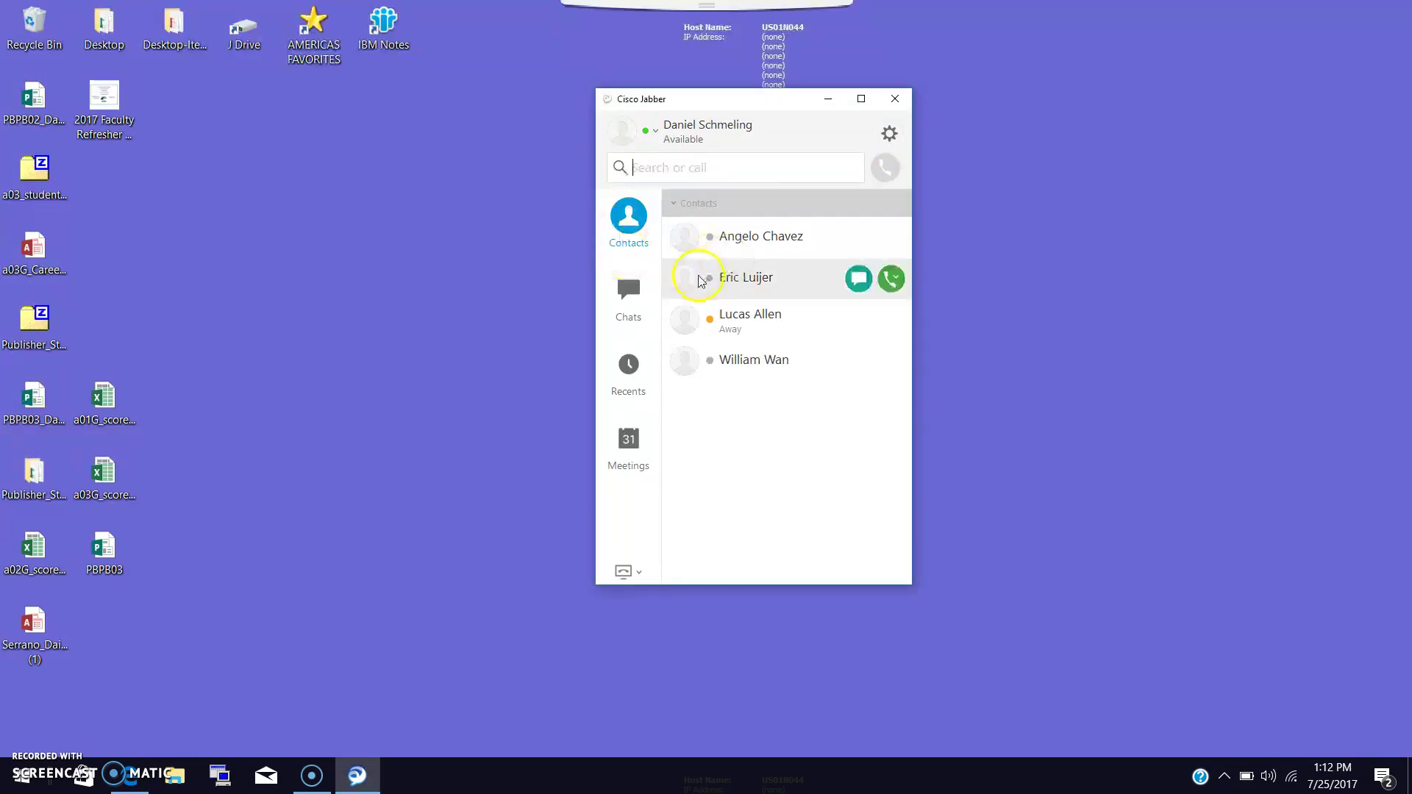
click(705, 176)
text(lucas)
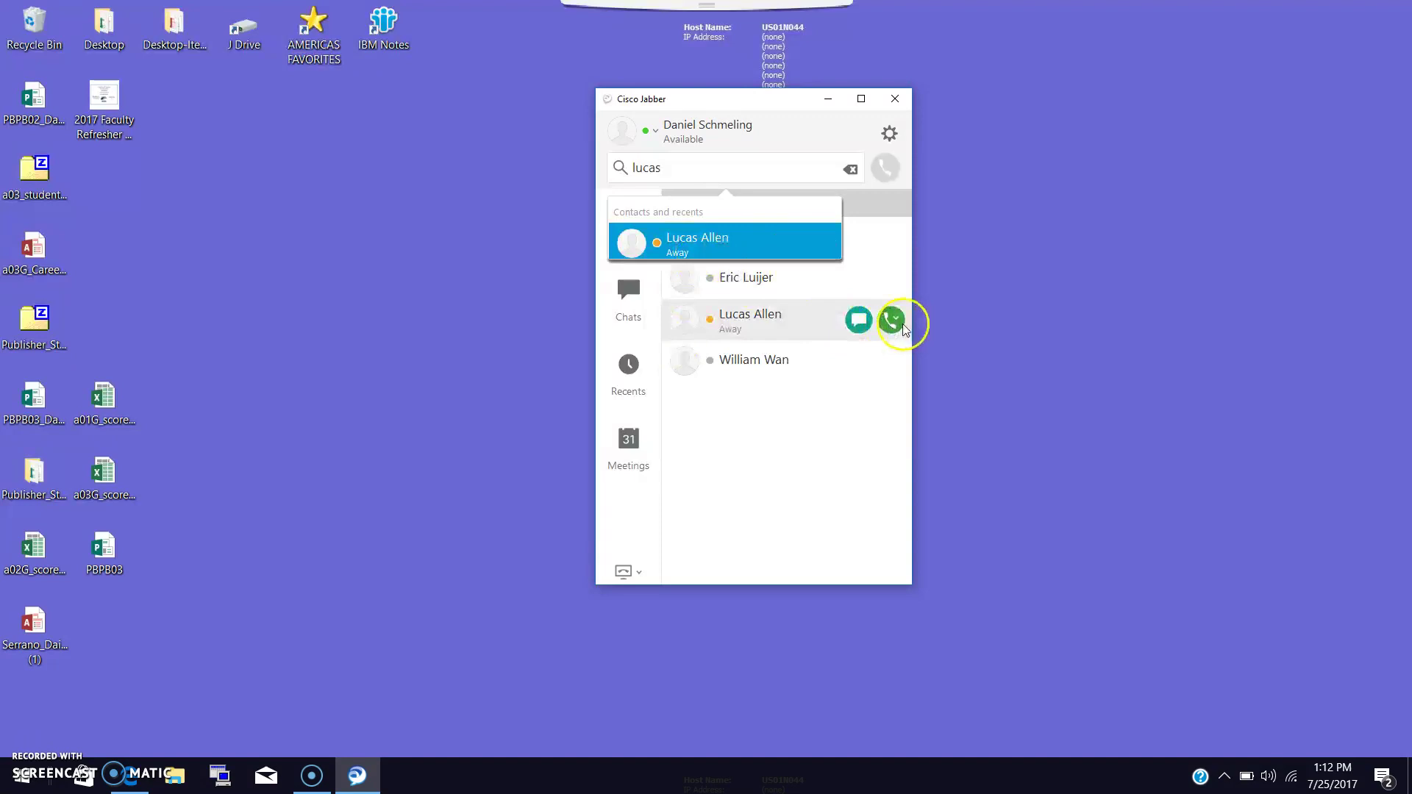
mouse_move(905, 327)
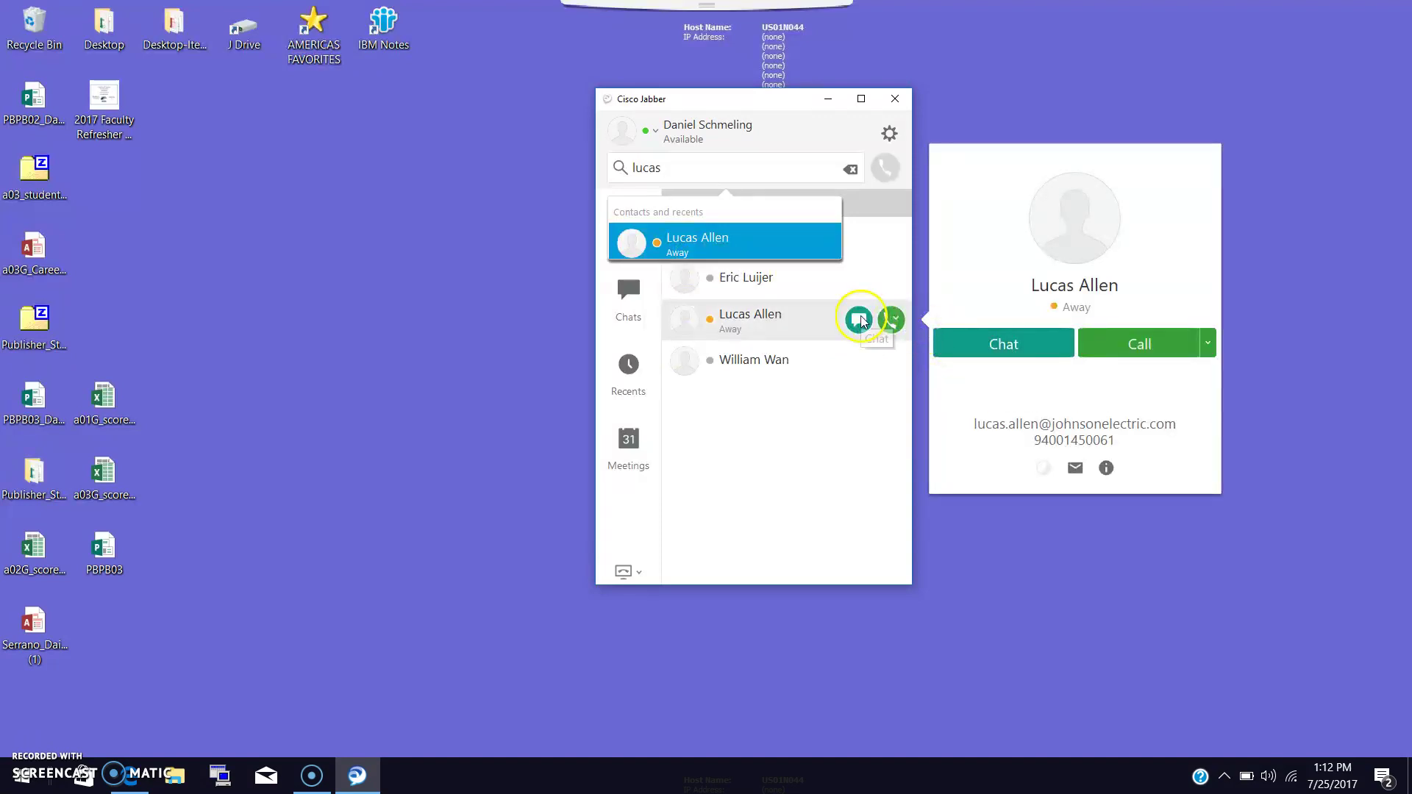
click(844, 432)
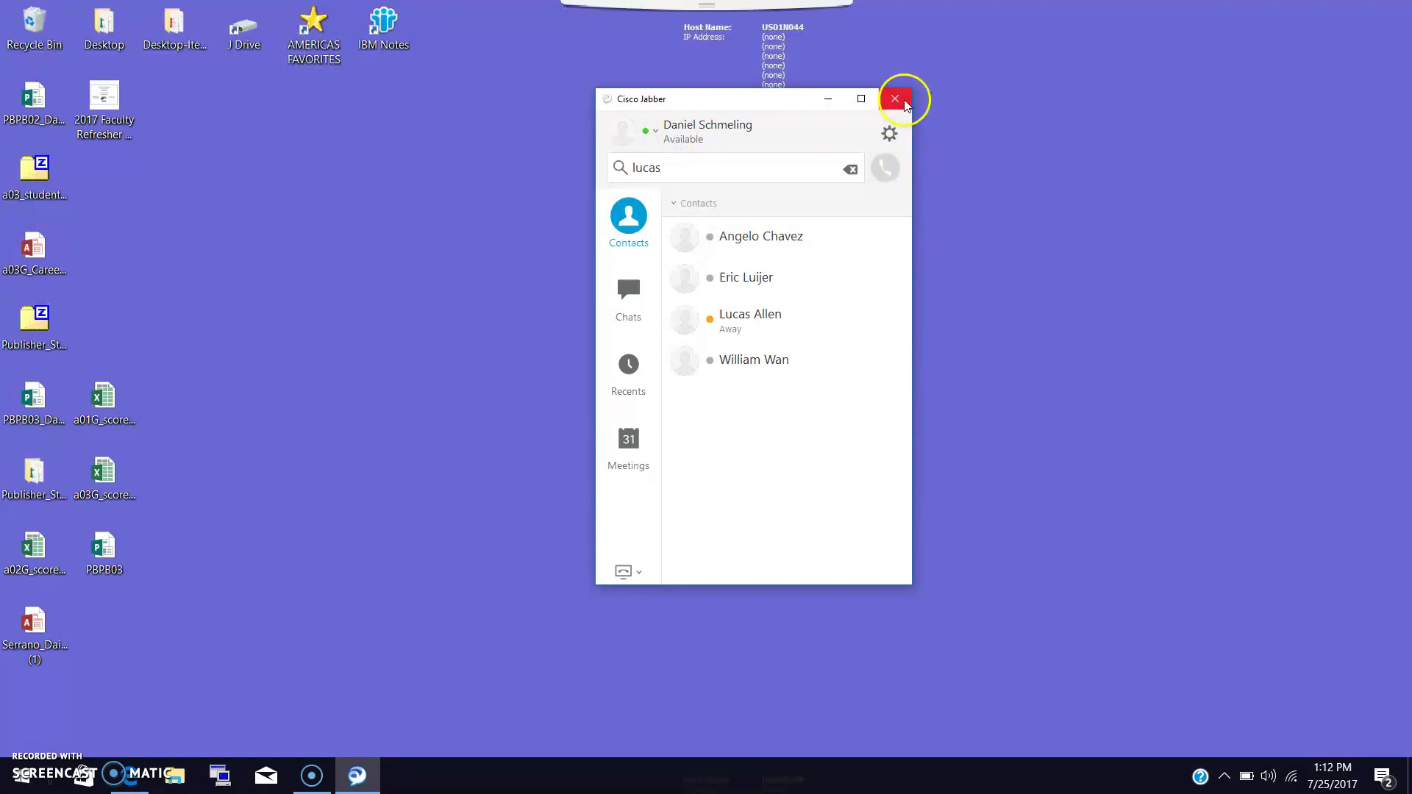
Reopen the closed Jabber window from the hidden tray icons and sign out via the gear menu.
click(905, 104)
click(1224, 776)
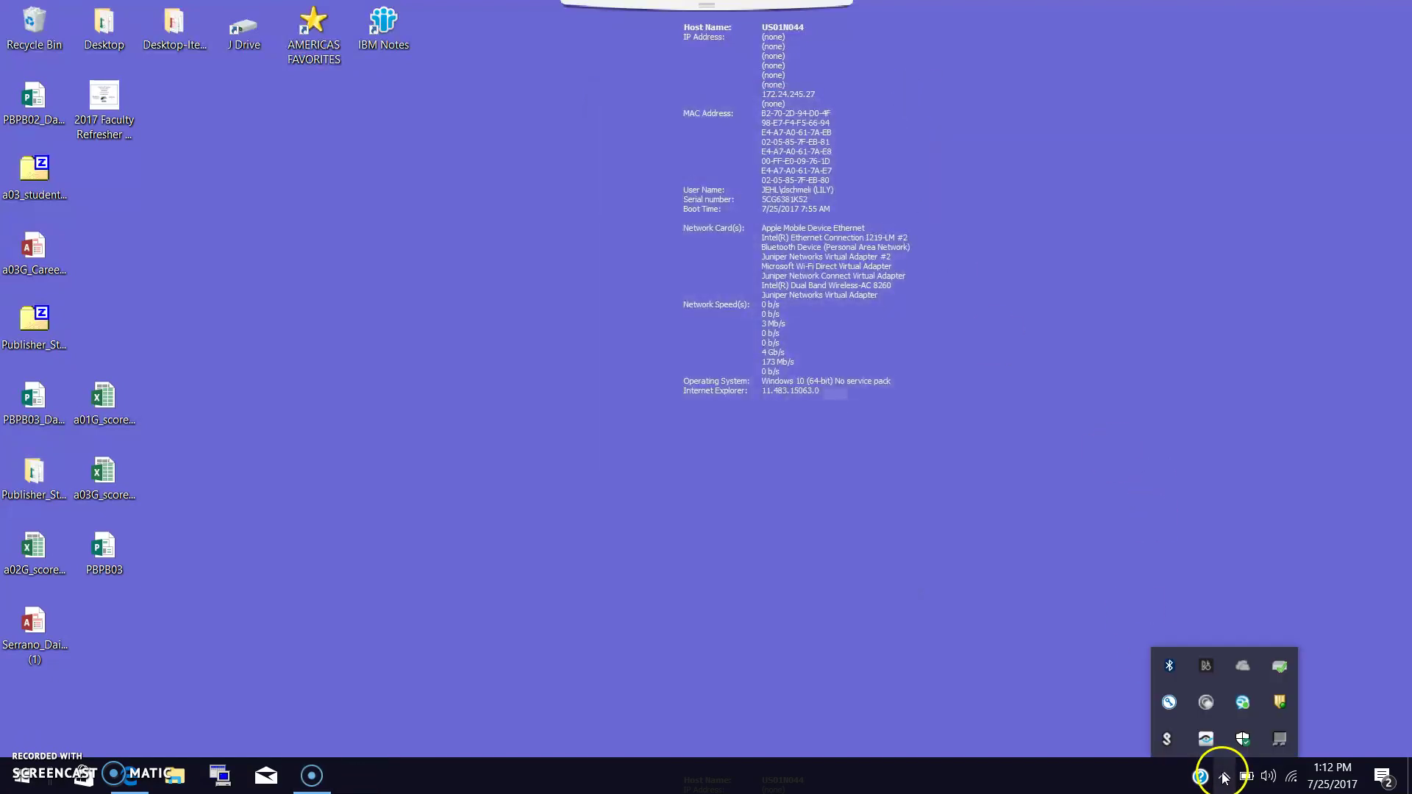
click(1244, 705)
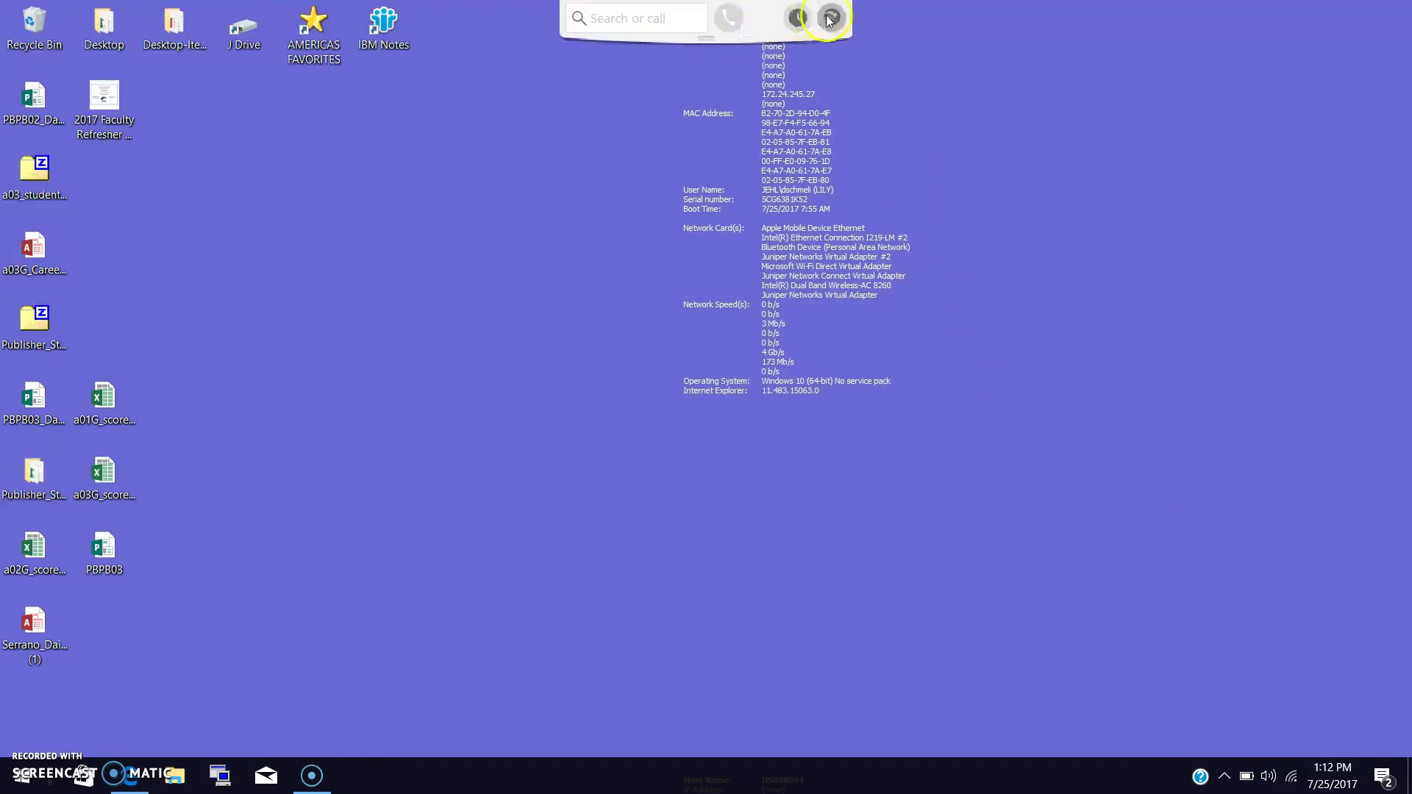
click(831, 18)
click(889, 134)
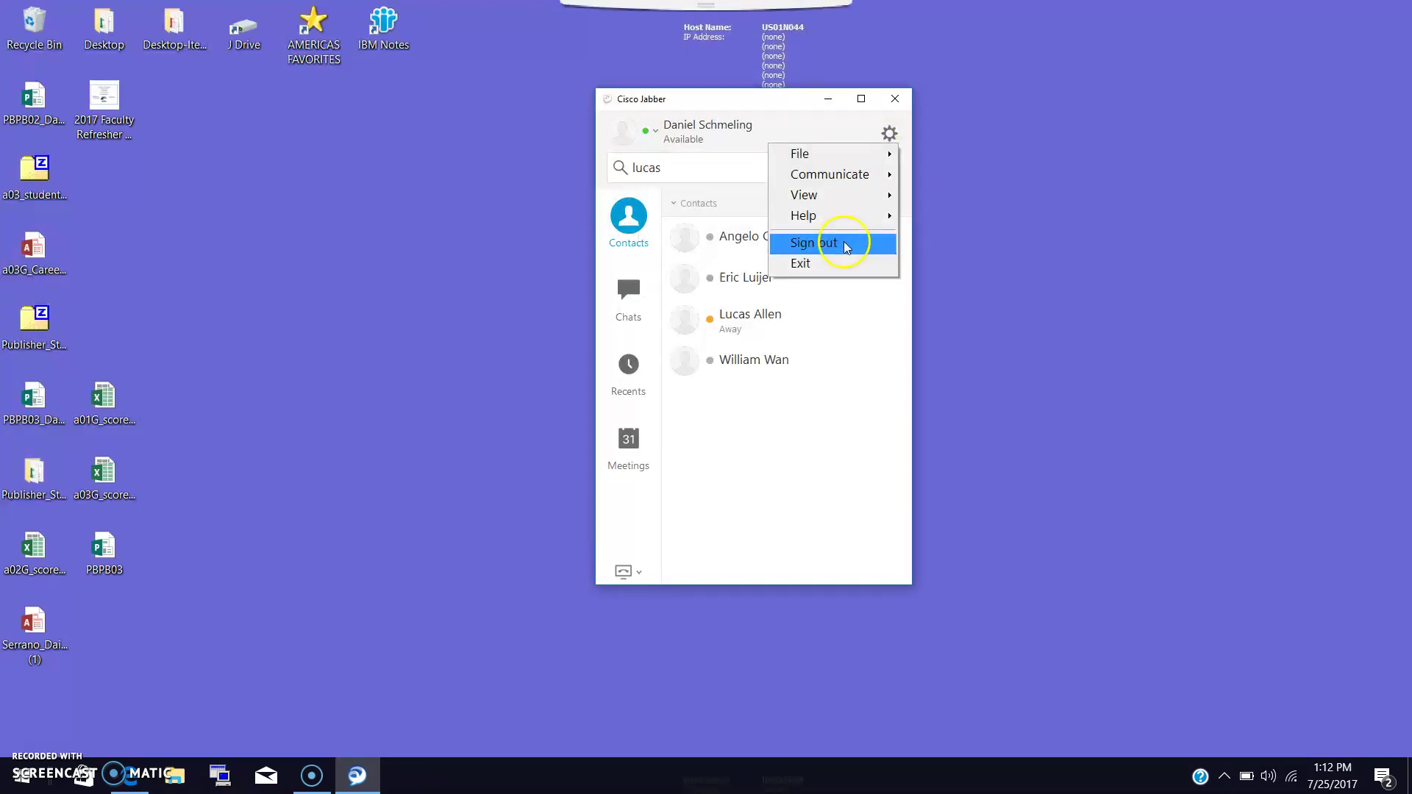
click(846, 243)
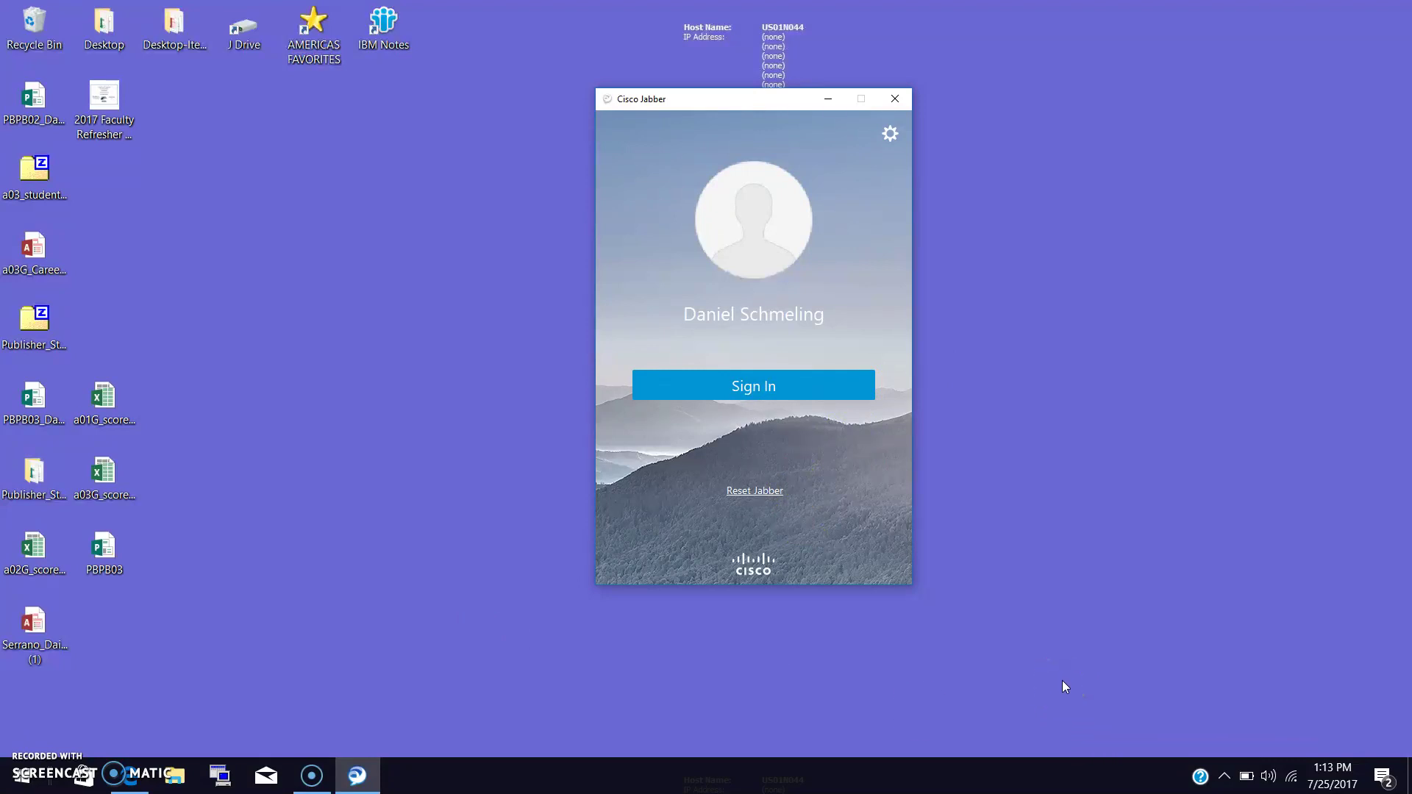
click(1063, 555)
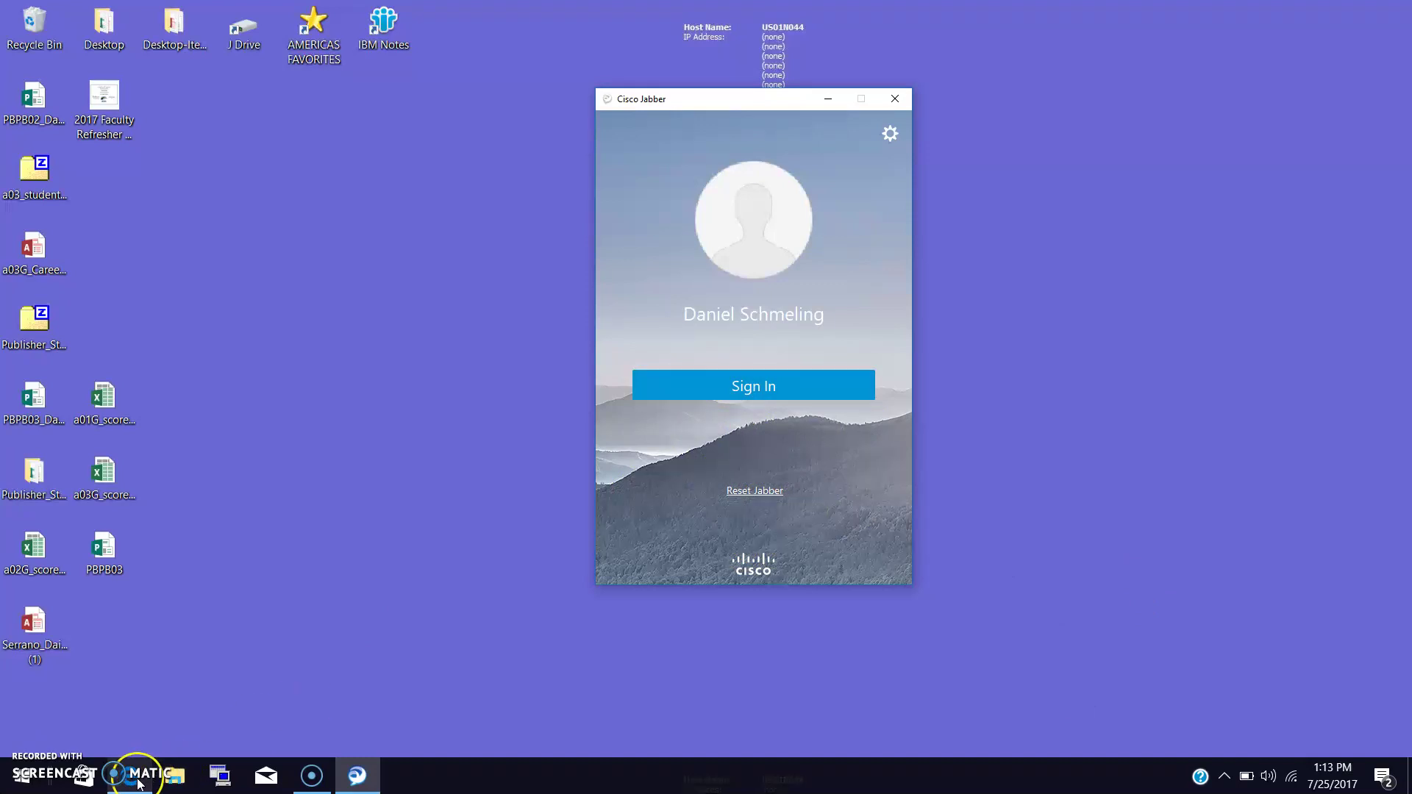
mouse_move(138, 785)
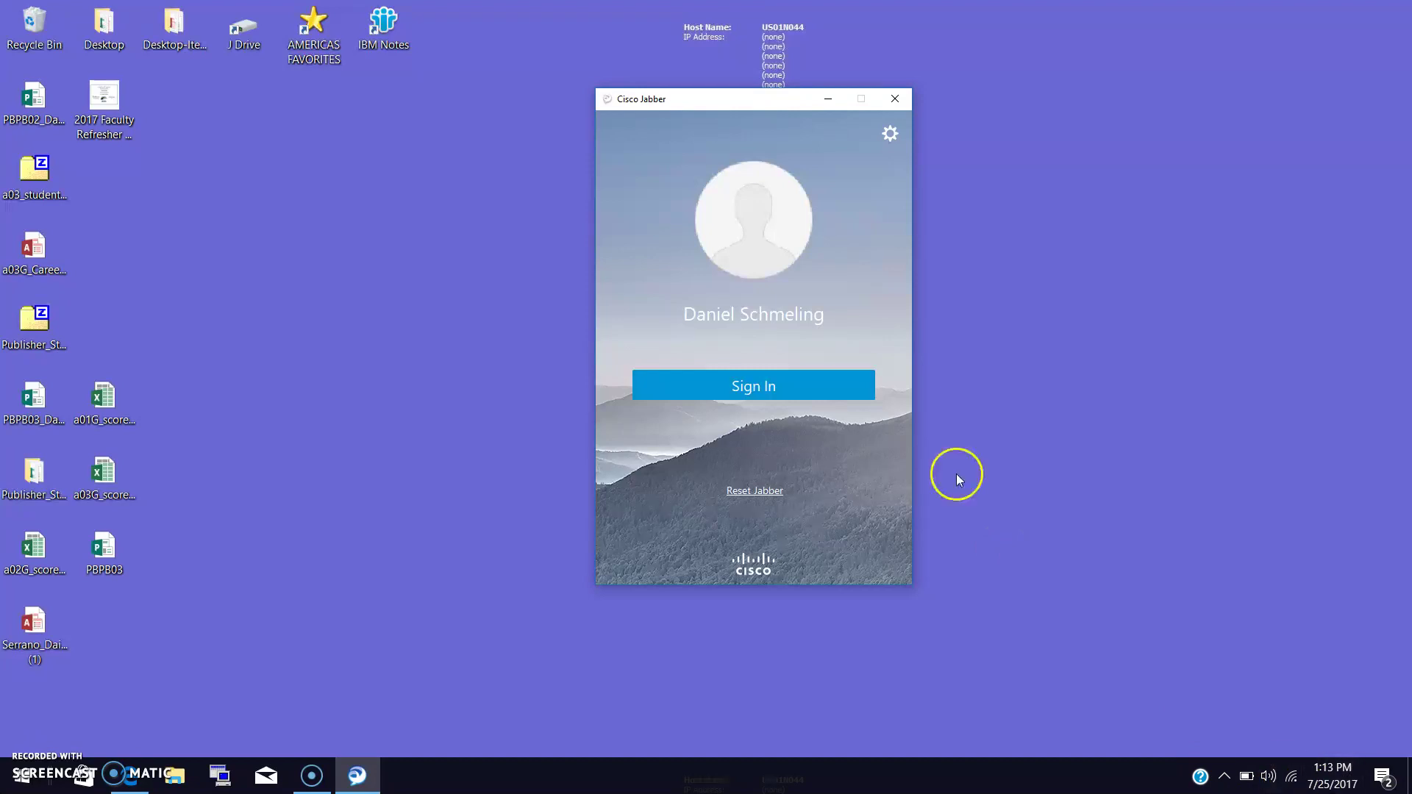
Sign back in to Jabber with the account password.
click(800, 384)
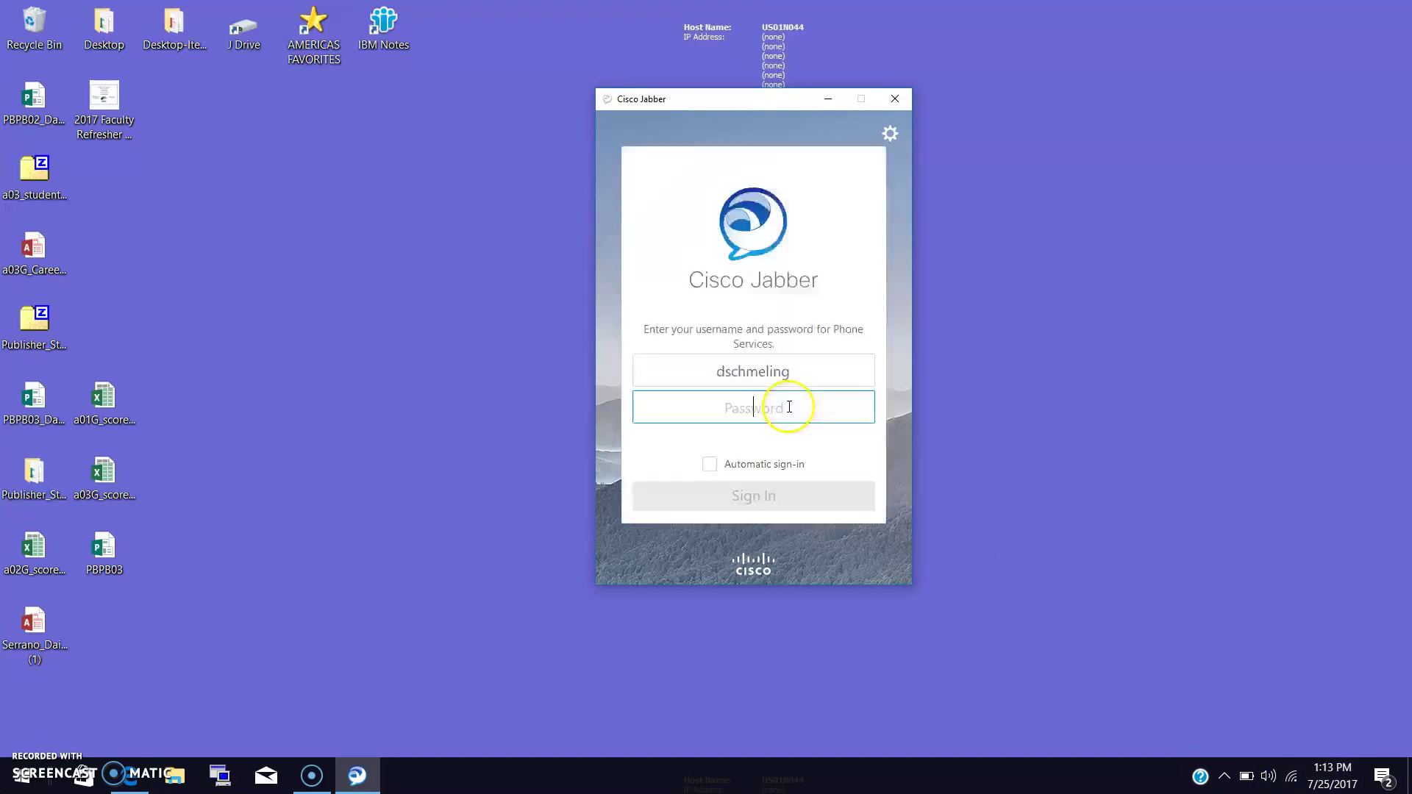
click(780, 408)
text(p)
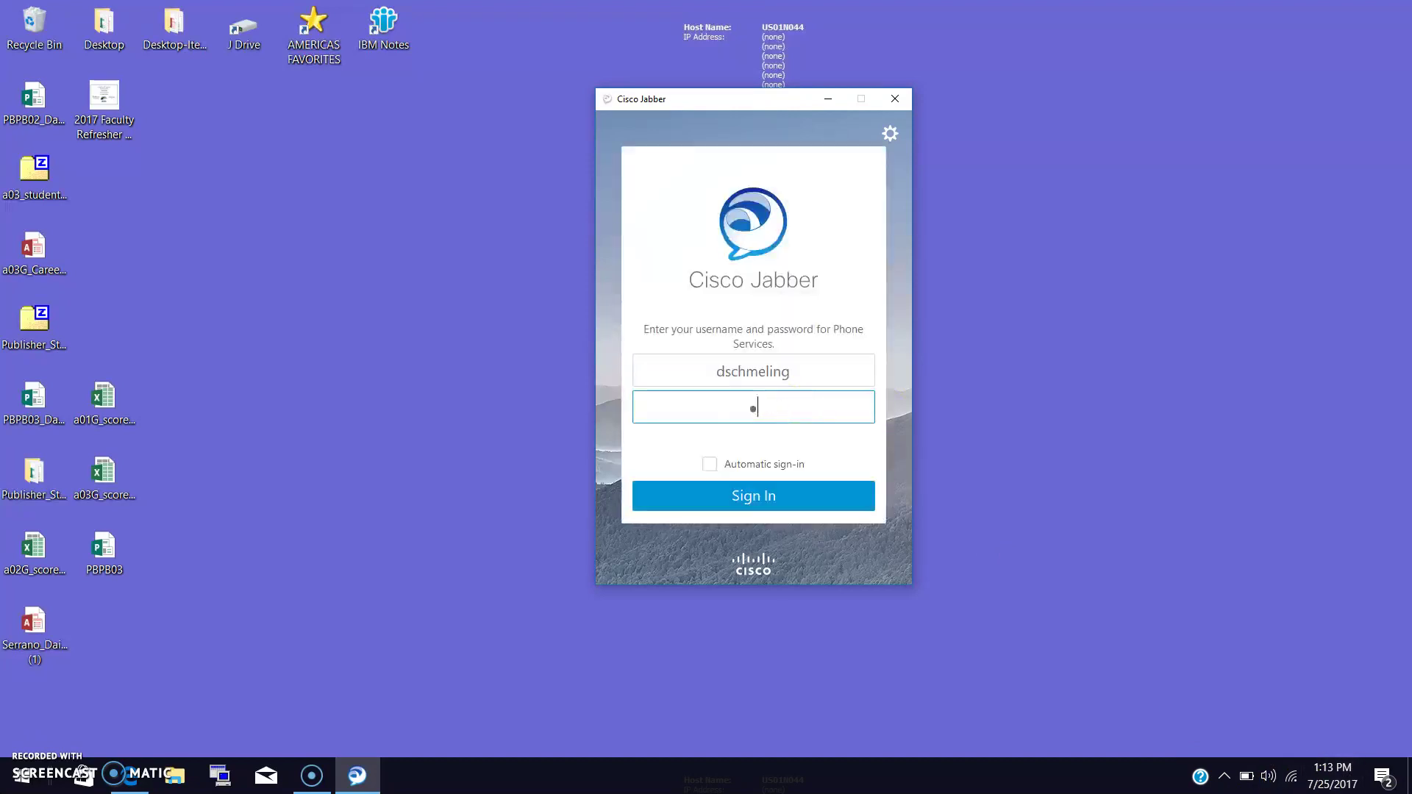
key(Return)
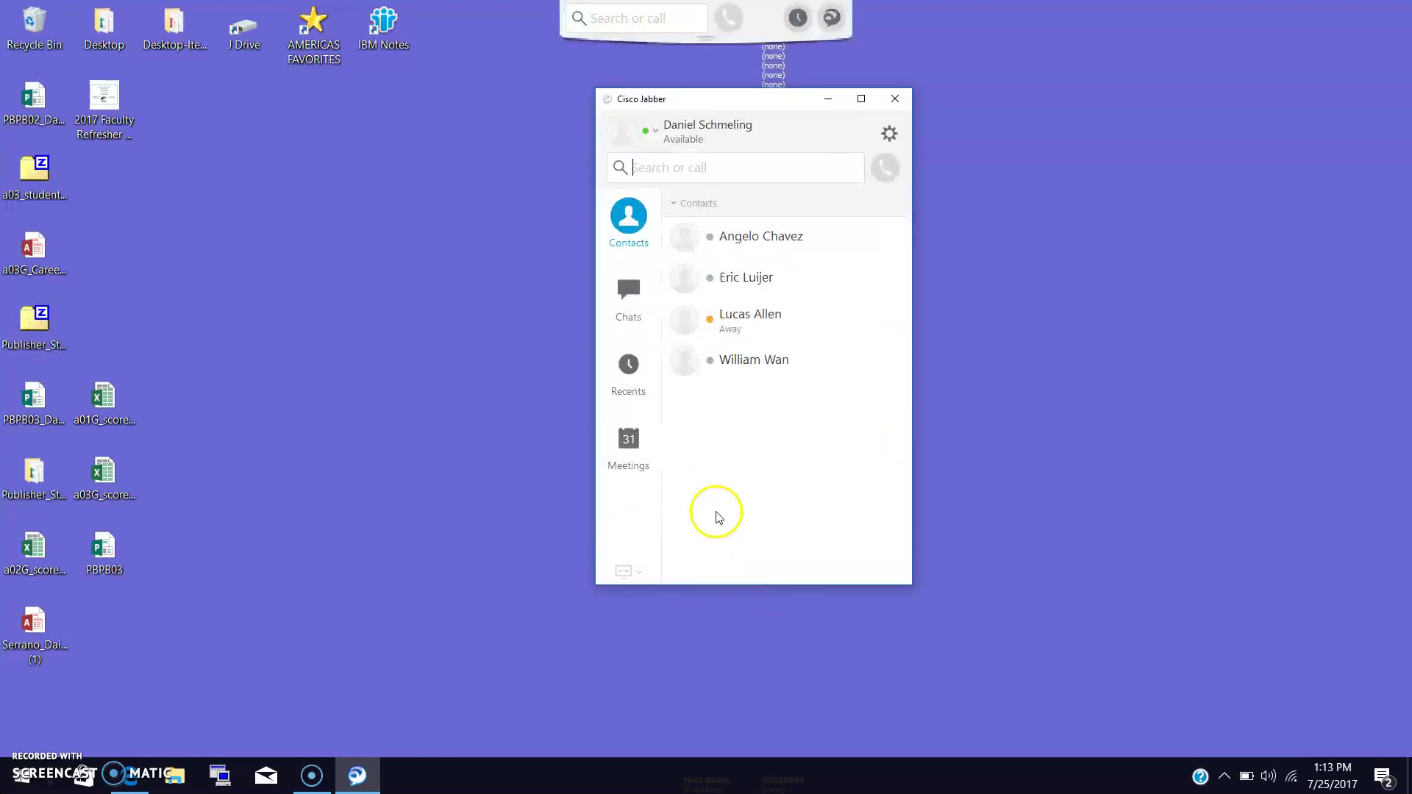
Enter the IBM Notes ID password and dismiss the Notes password prompt.
click(894, 137)
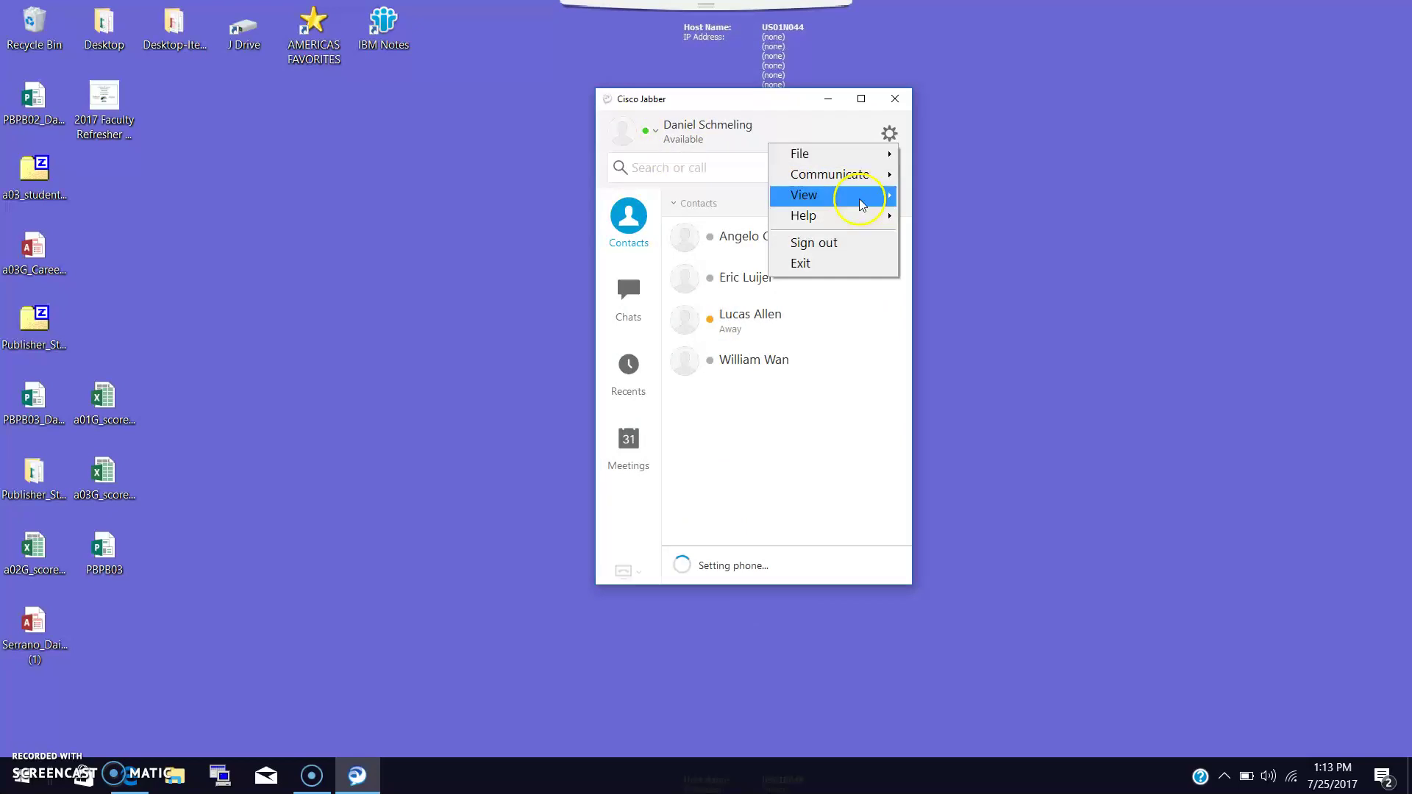
click(192, 218)
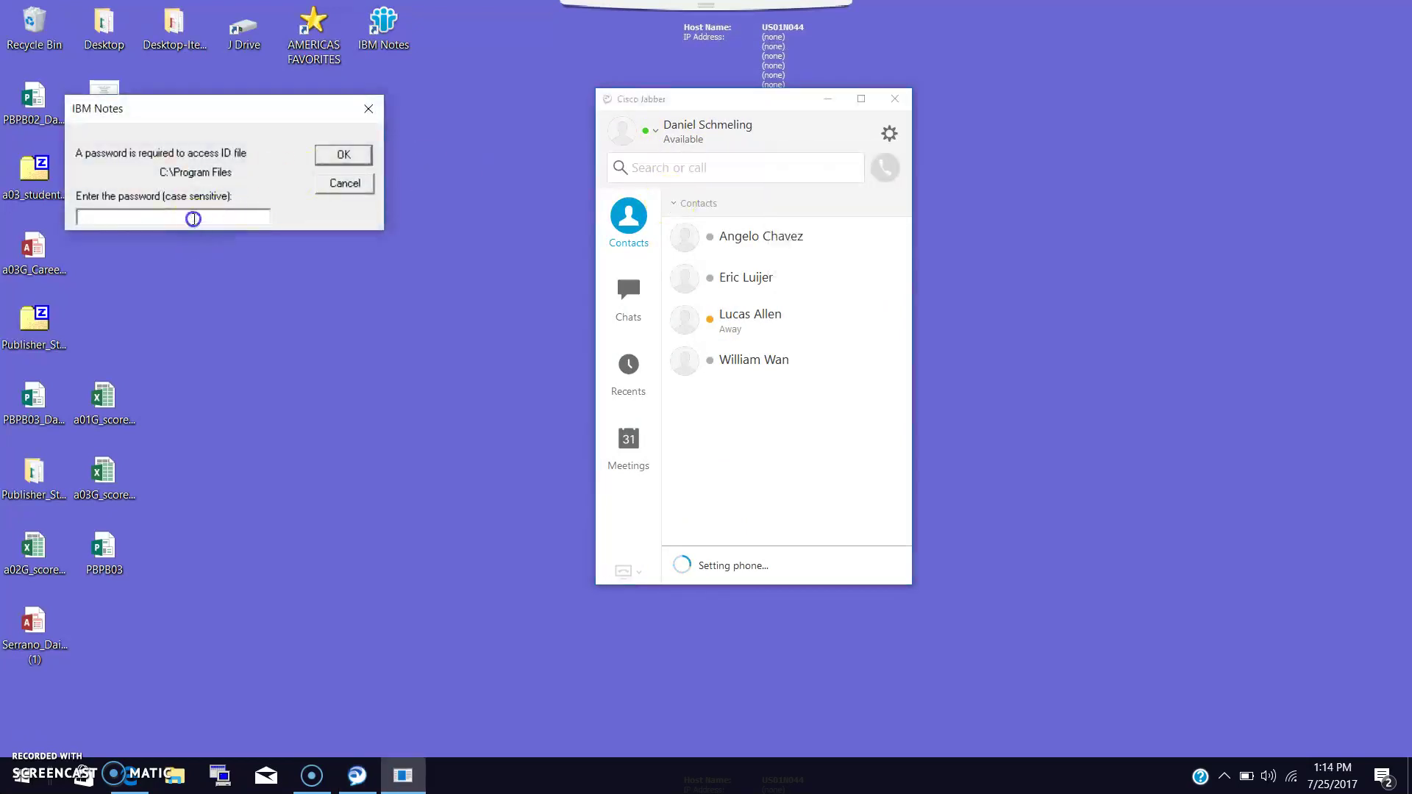
text(********)
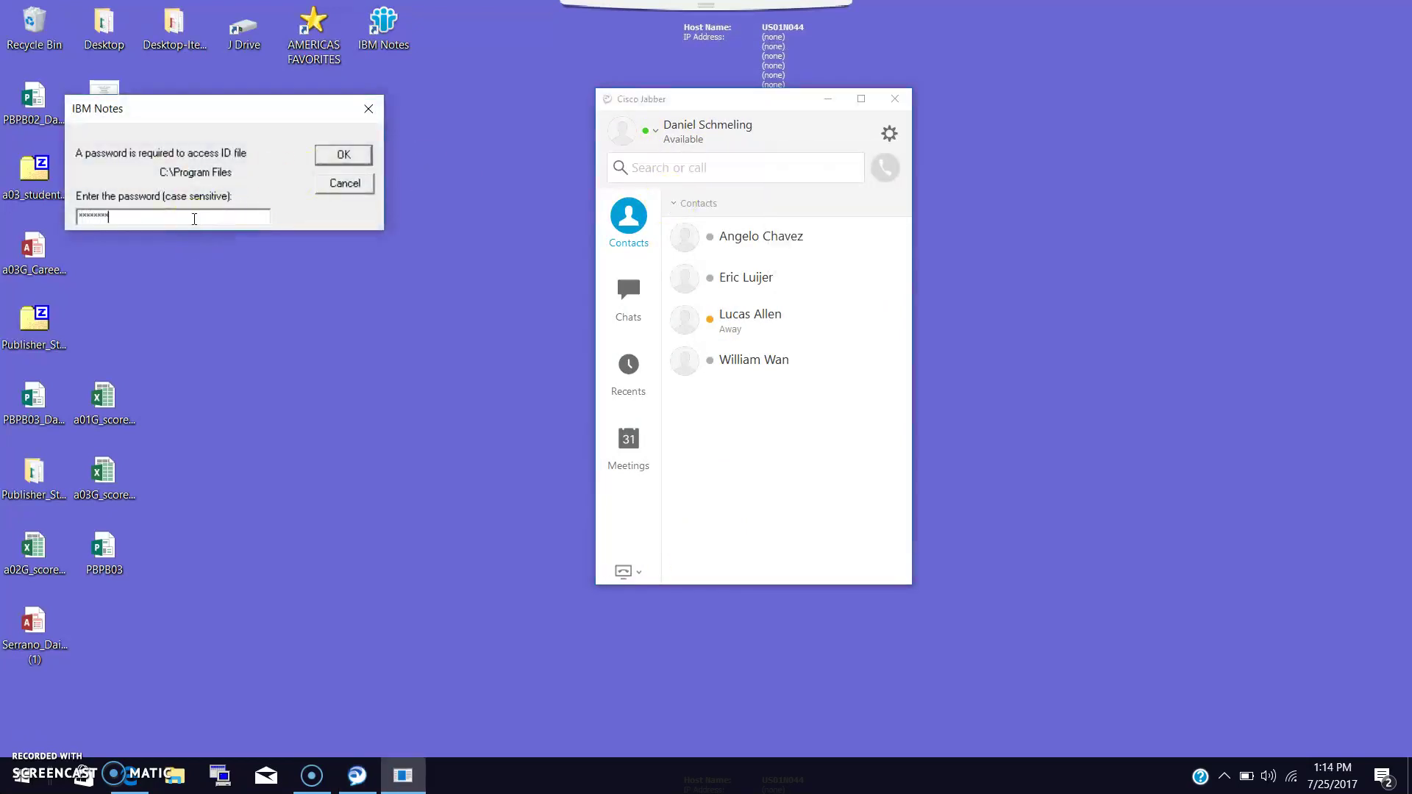
key(Return)
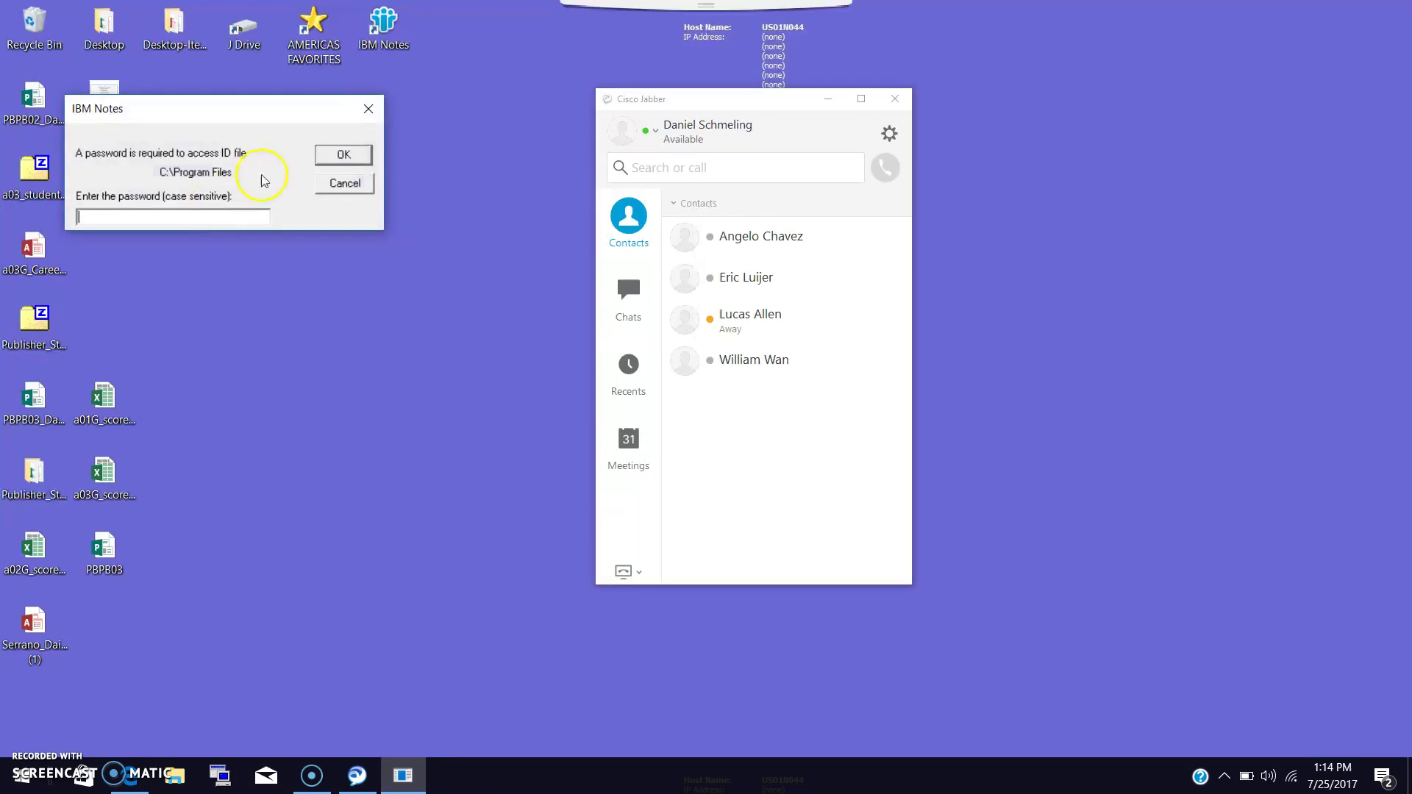
key(Return)
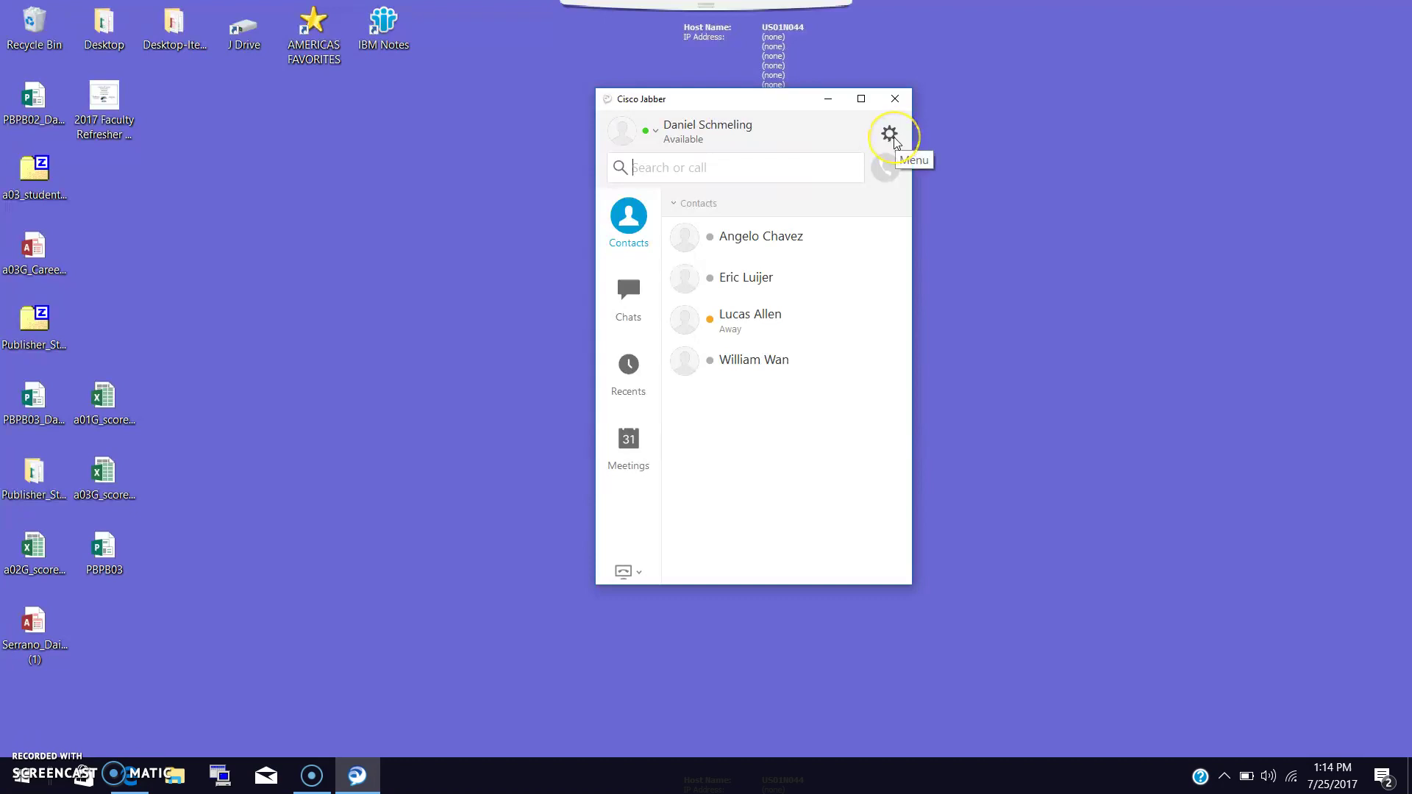
Sign out from the gear menu, then reset Jabber and confirm wiping its saved data.
click(890, 136)
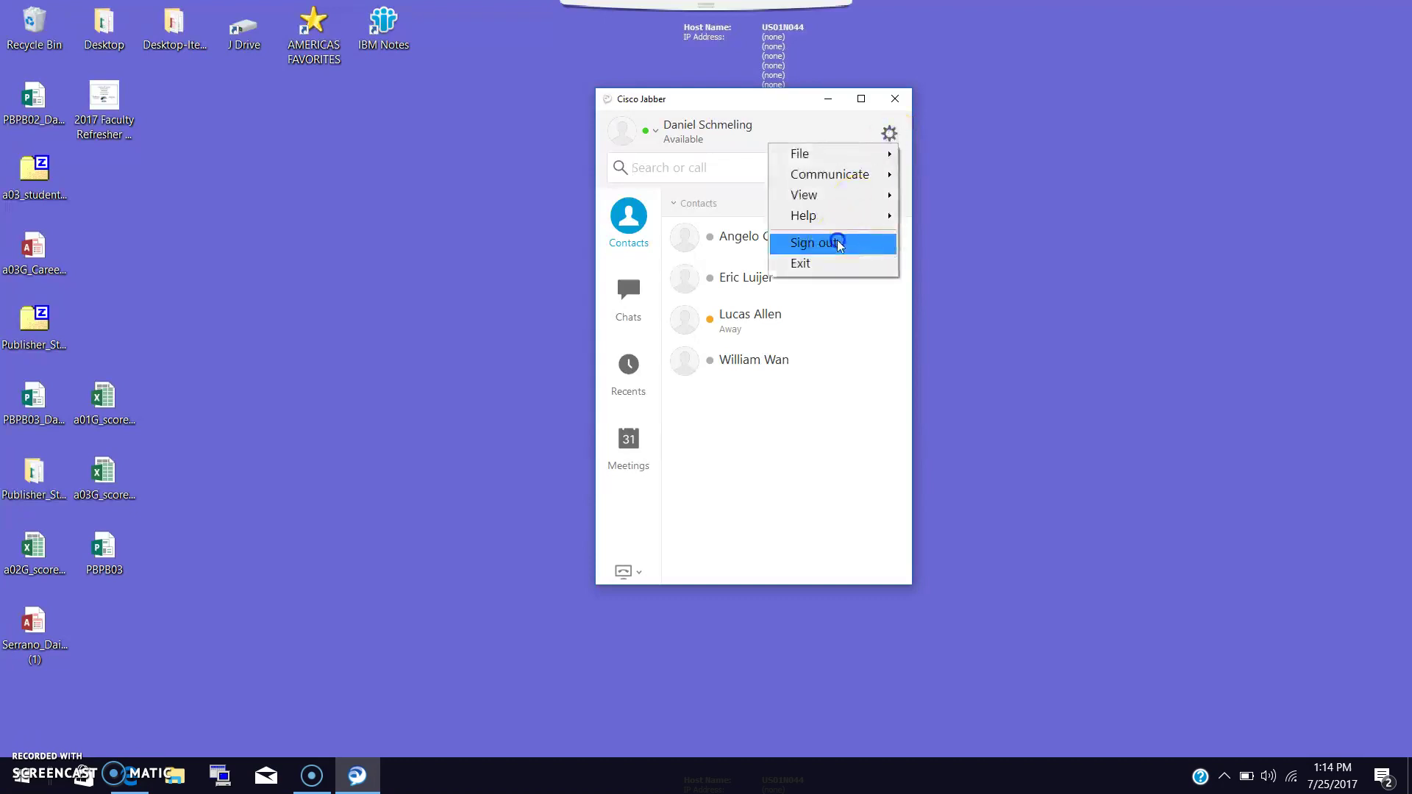
click(839, 243)
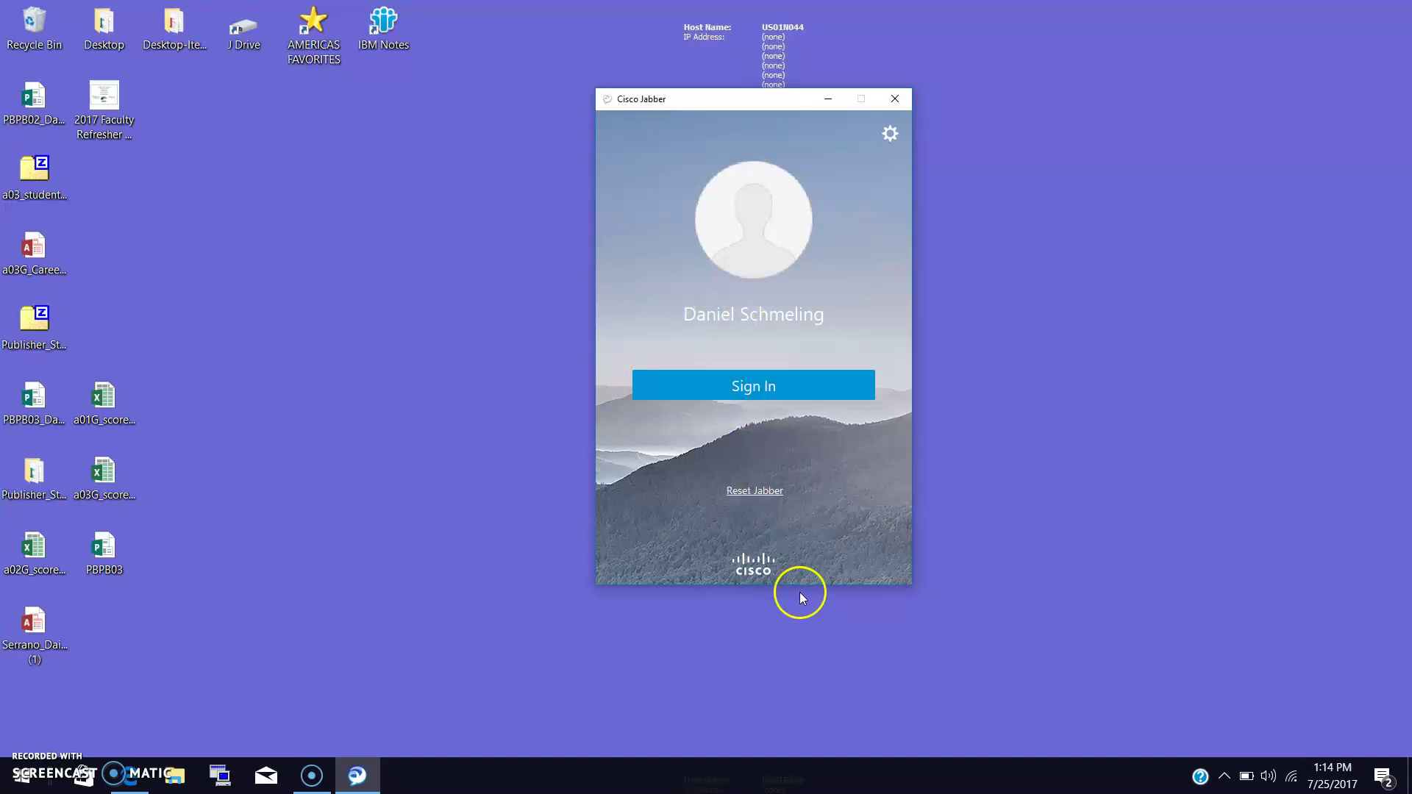
click(760, 492)
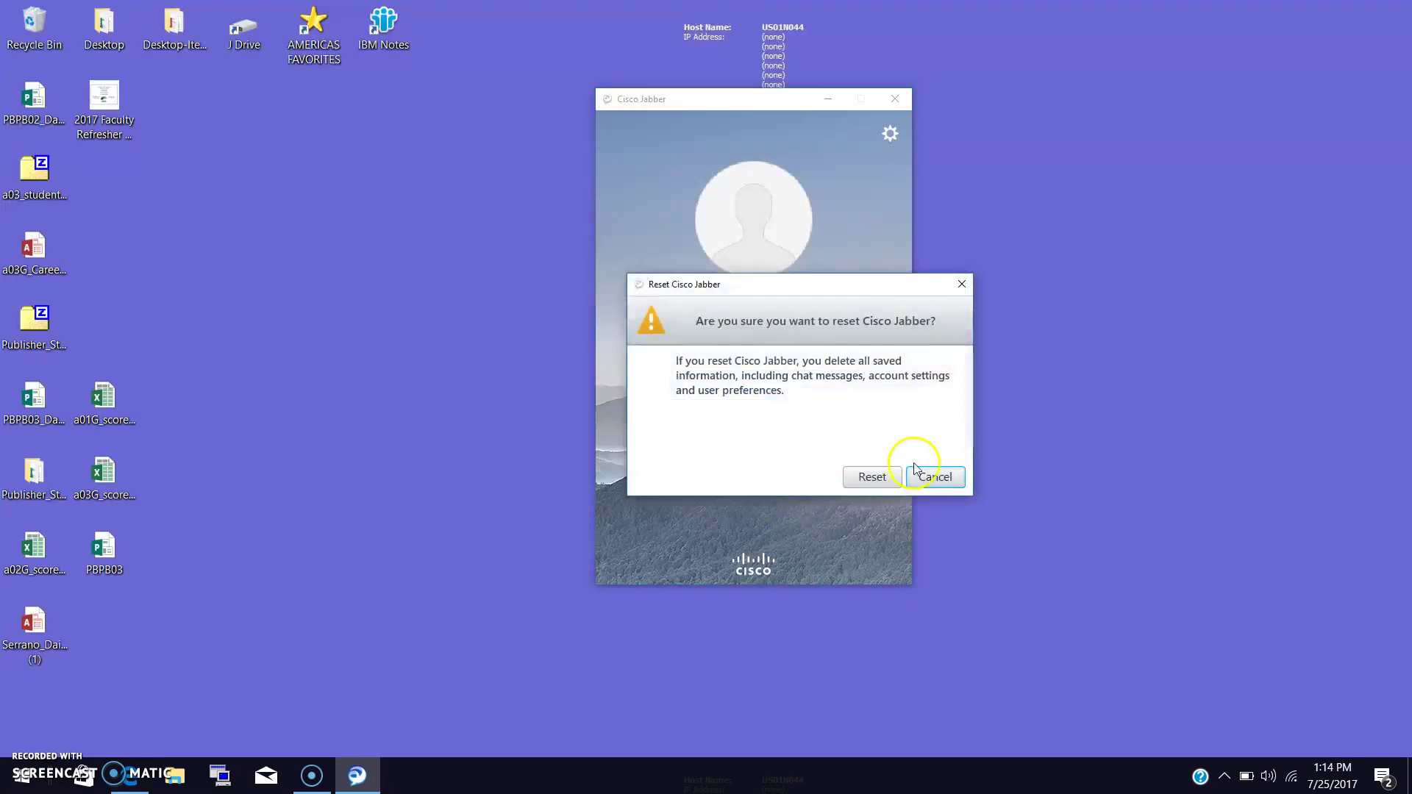
click(872, 478)
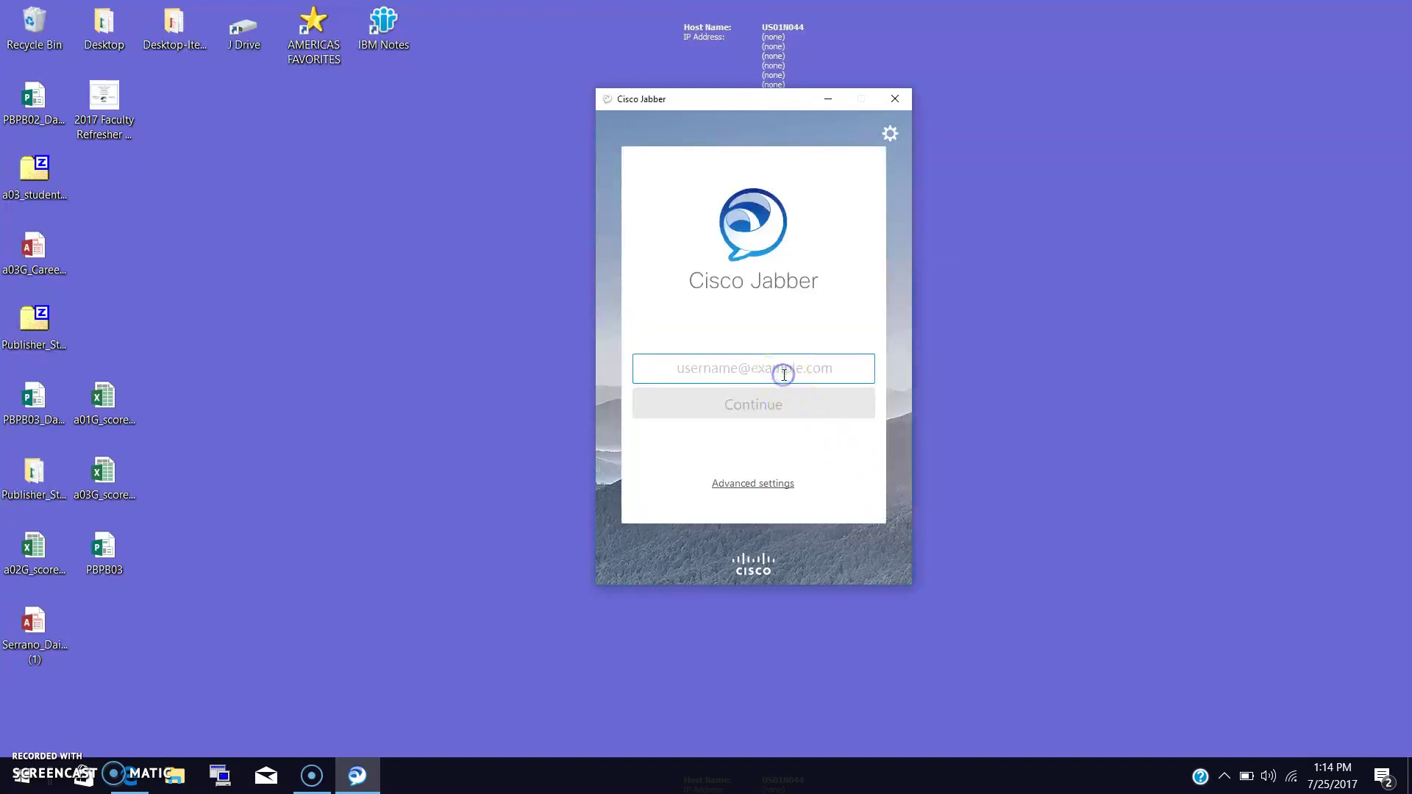
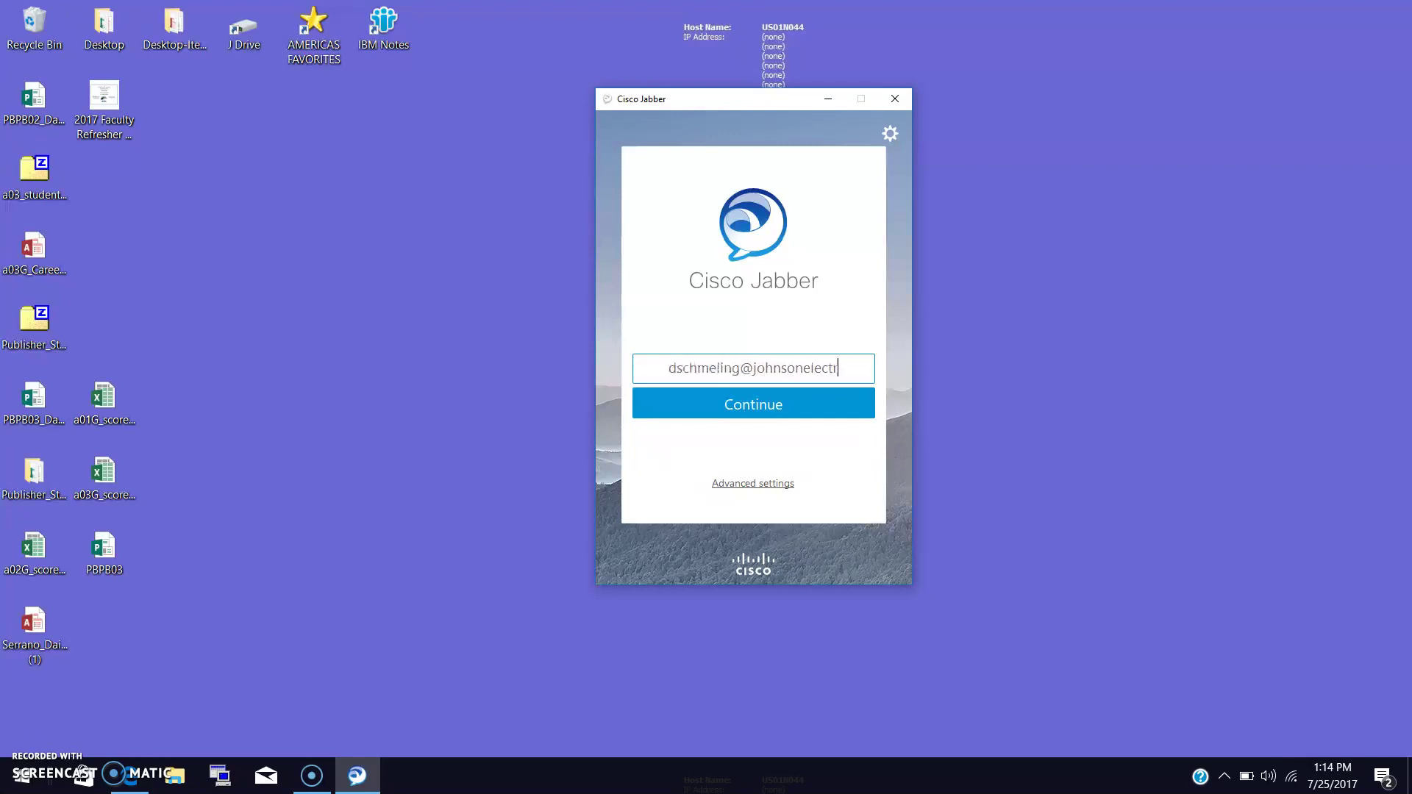
Enter the user's work e-mail address as the username to find services.
key(Return)
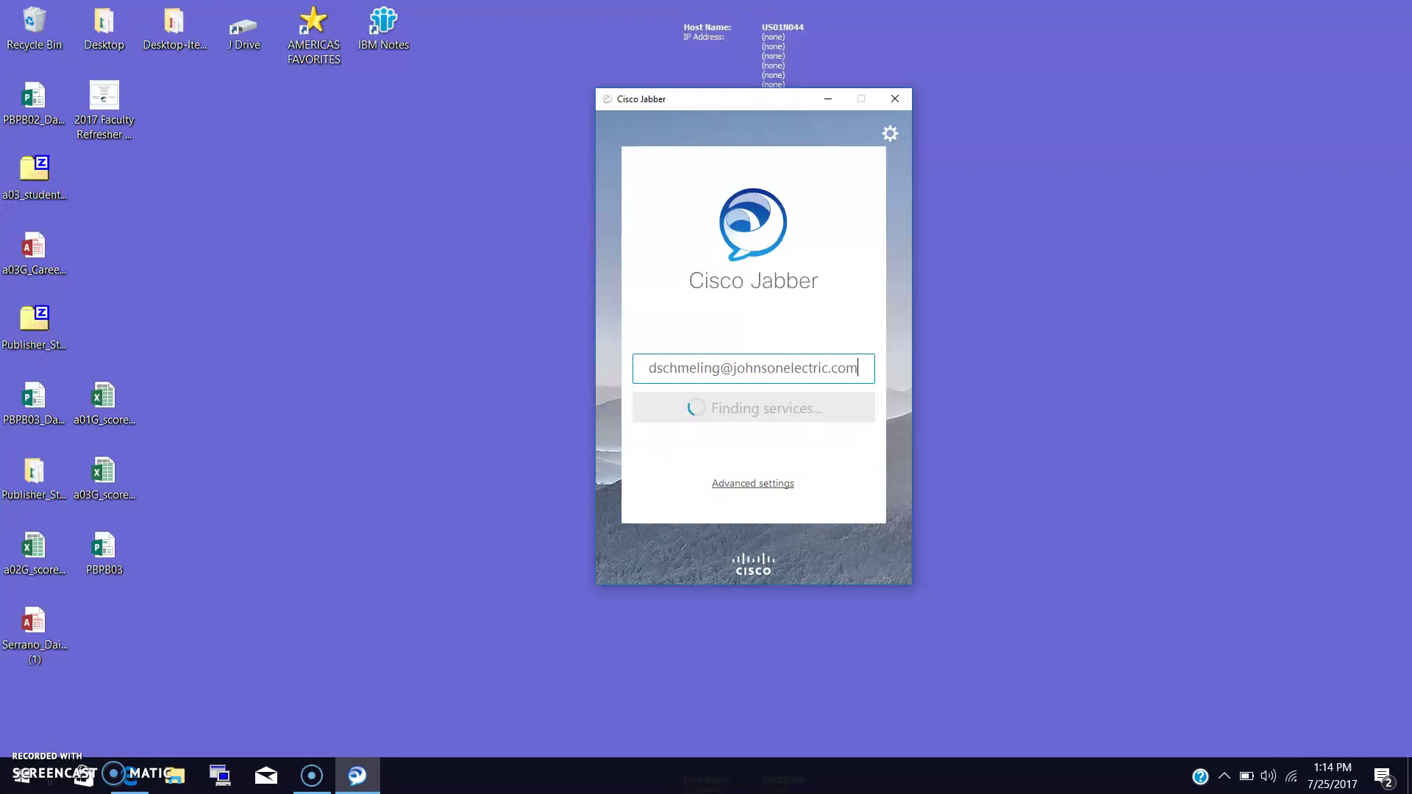
Enter the account password, turn Automatic sign-in off, and sign in to phone services.
click(705, 415)
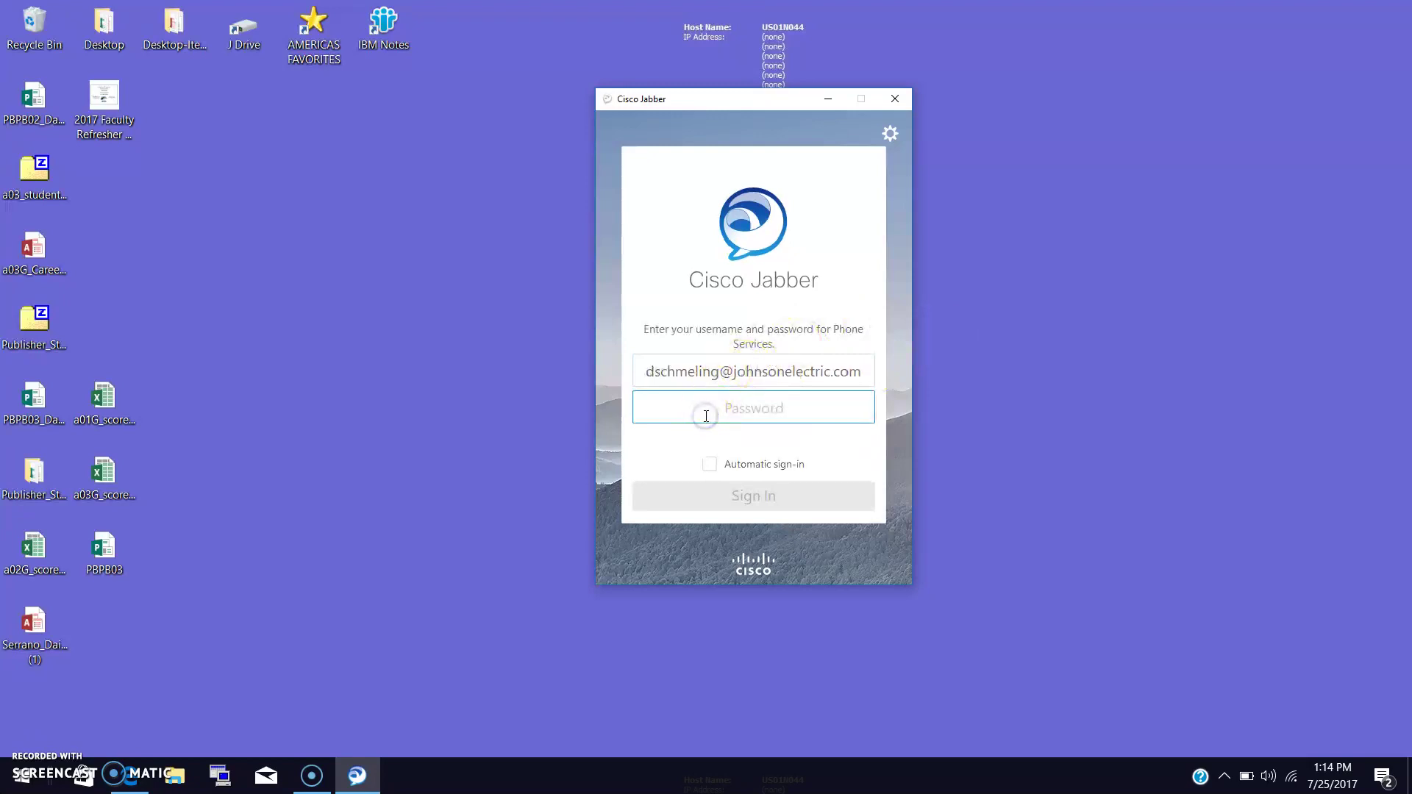
text(••)
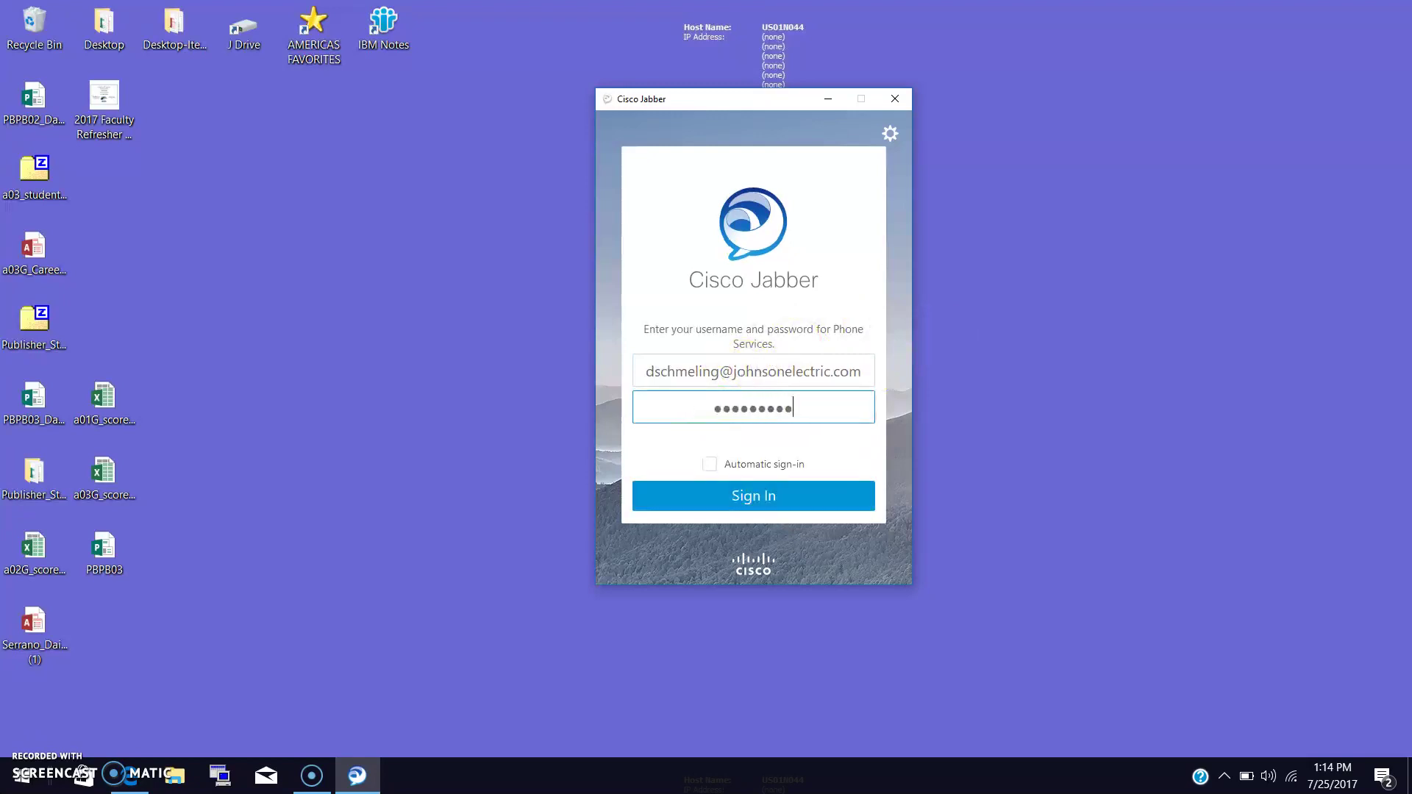
key(BackSpace)
key(BackSpace)
key(BackSpace)
key(BackSpace)
text(•)
click(709, 465)
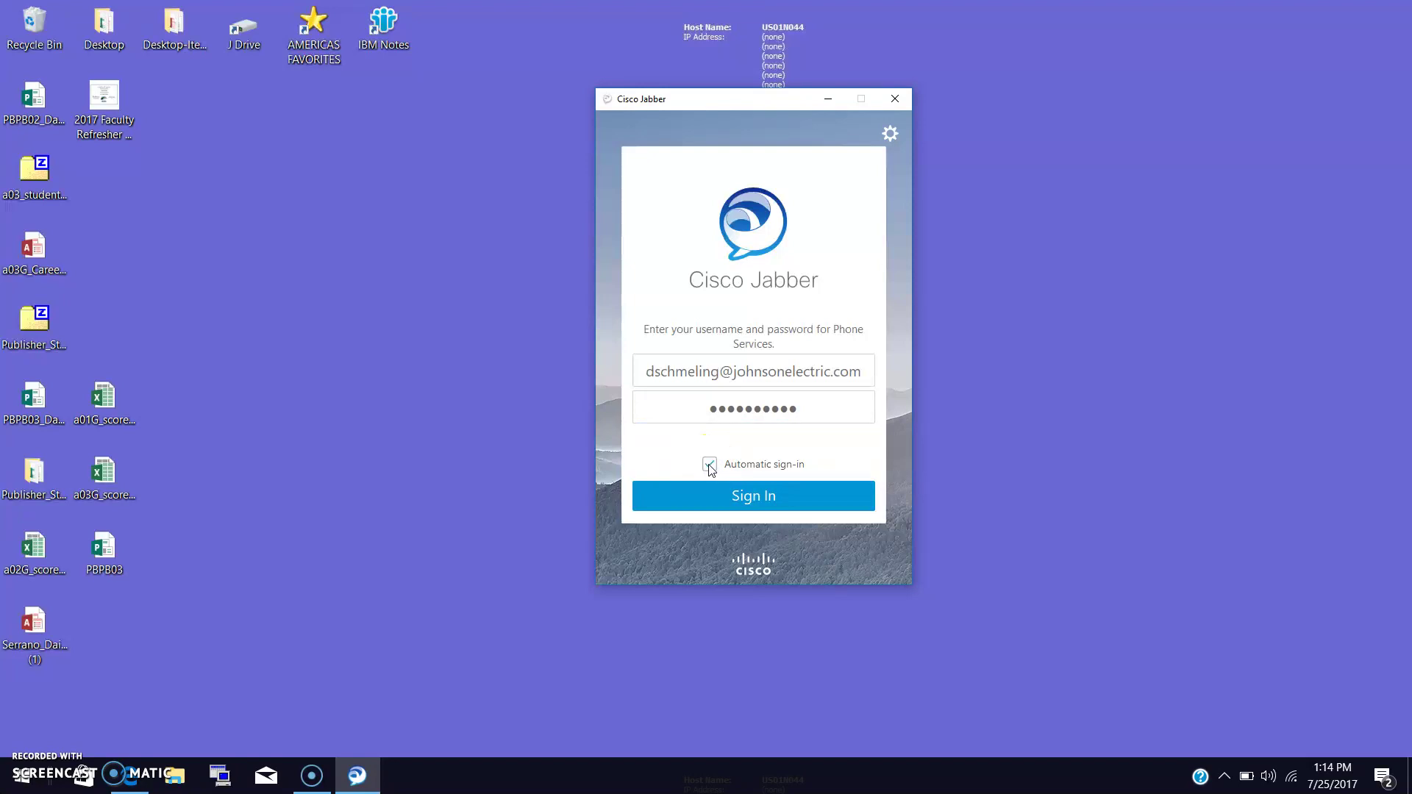
click(710, 466)
click(734, 491)
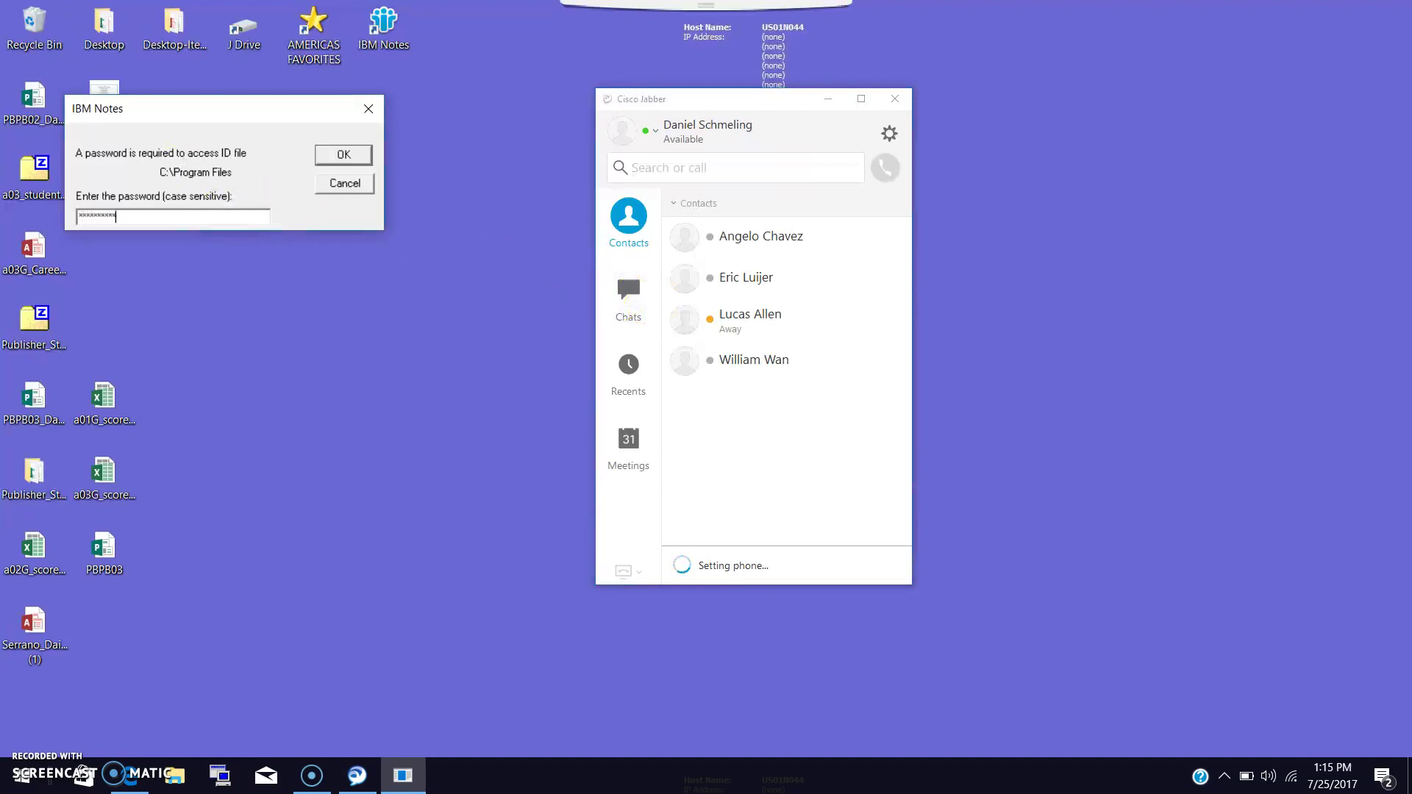
Dismiss the IBM Notes prompt and send the message 'test' to the Away contact.
click(369, 108)
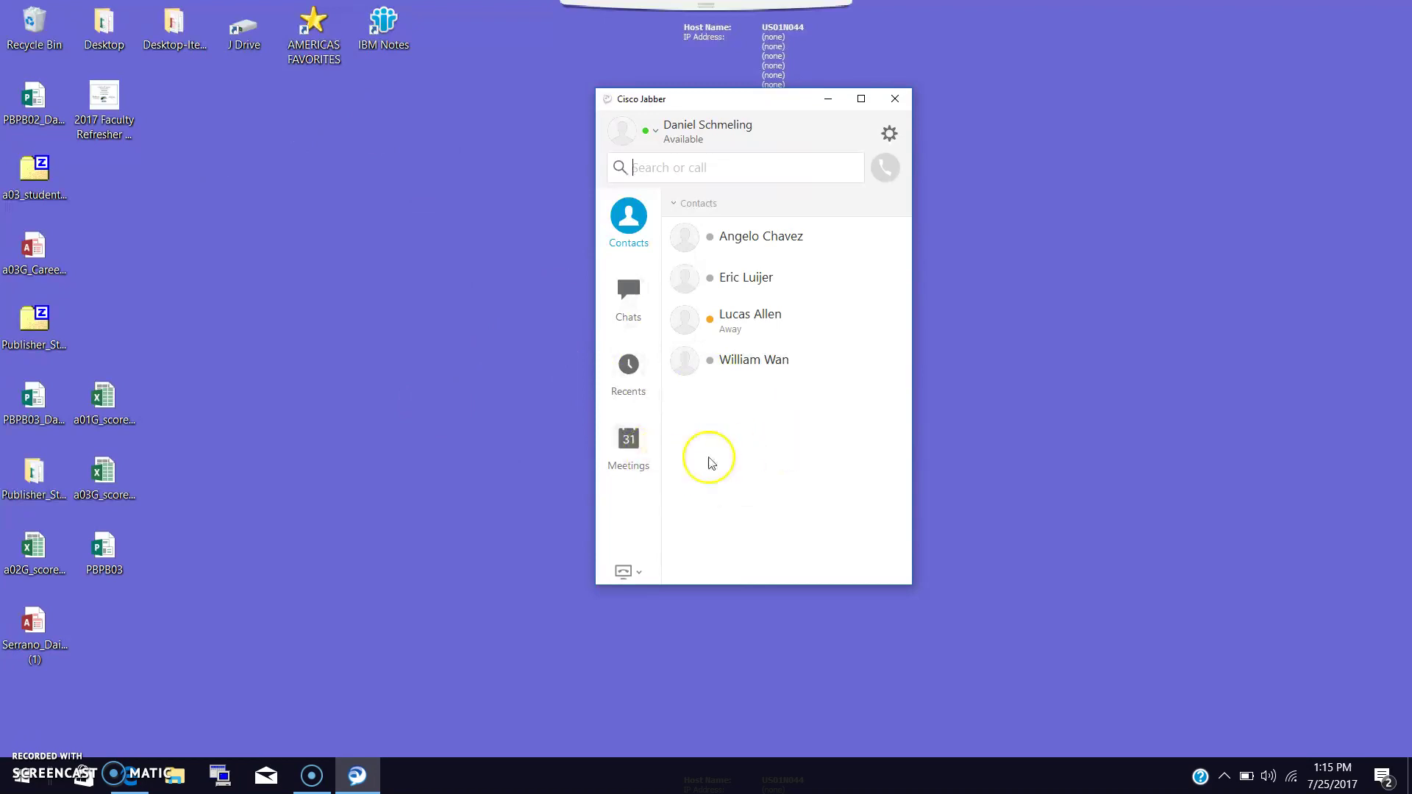
mouse_move(680, 329)
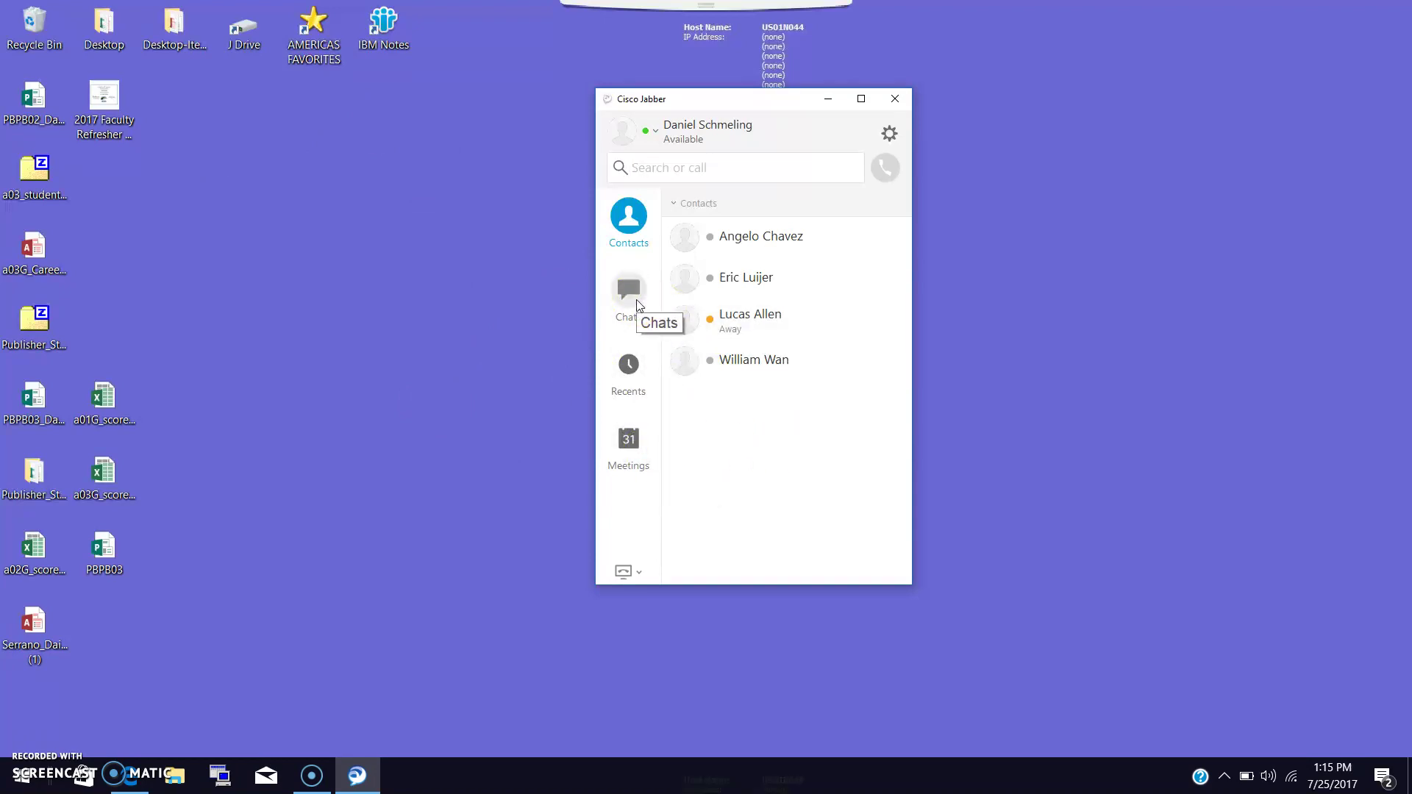
mouse_move(757, 293)
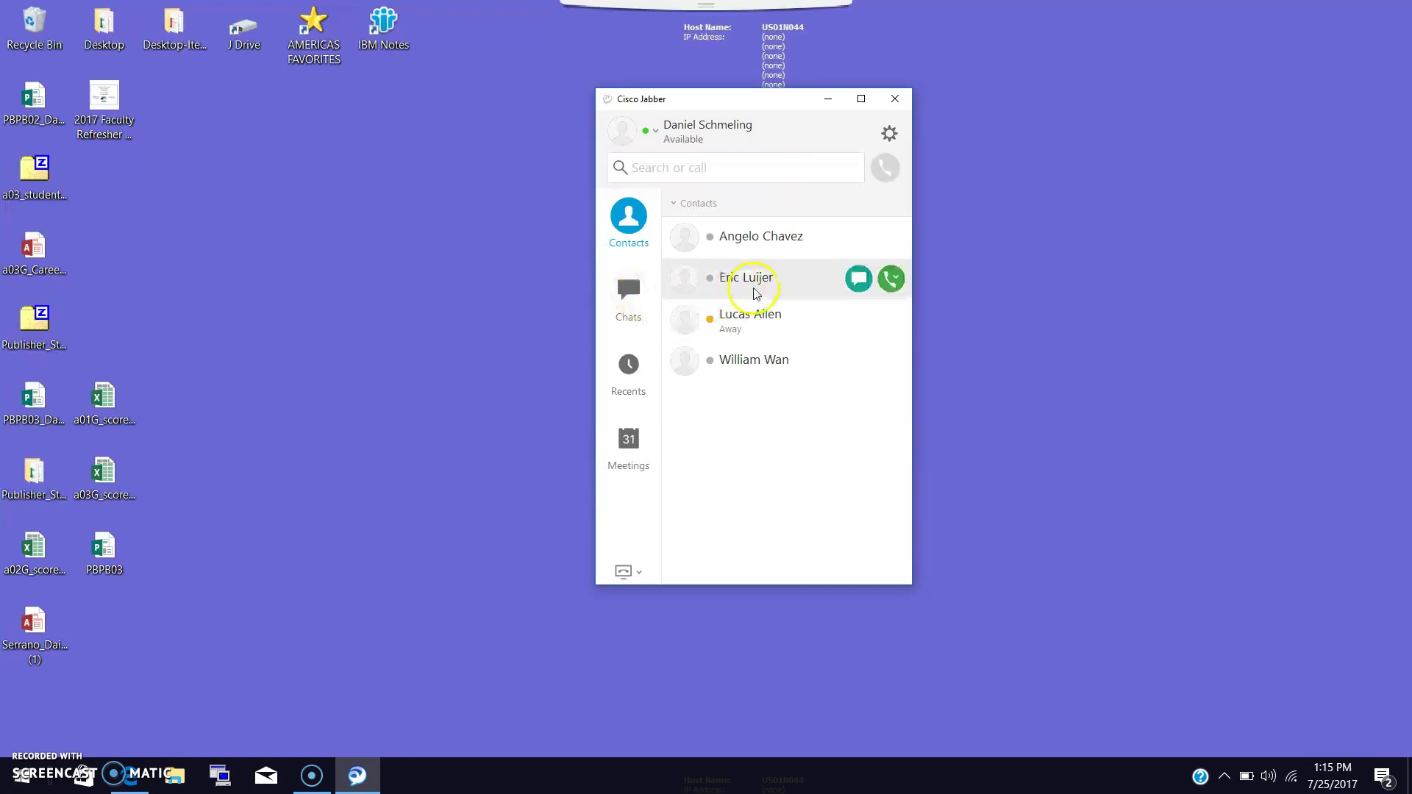
click(860, 322)
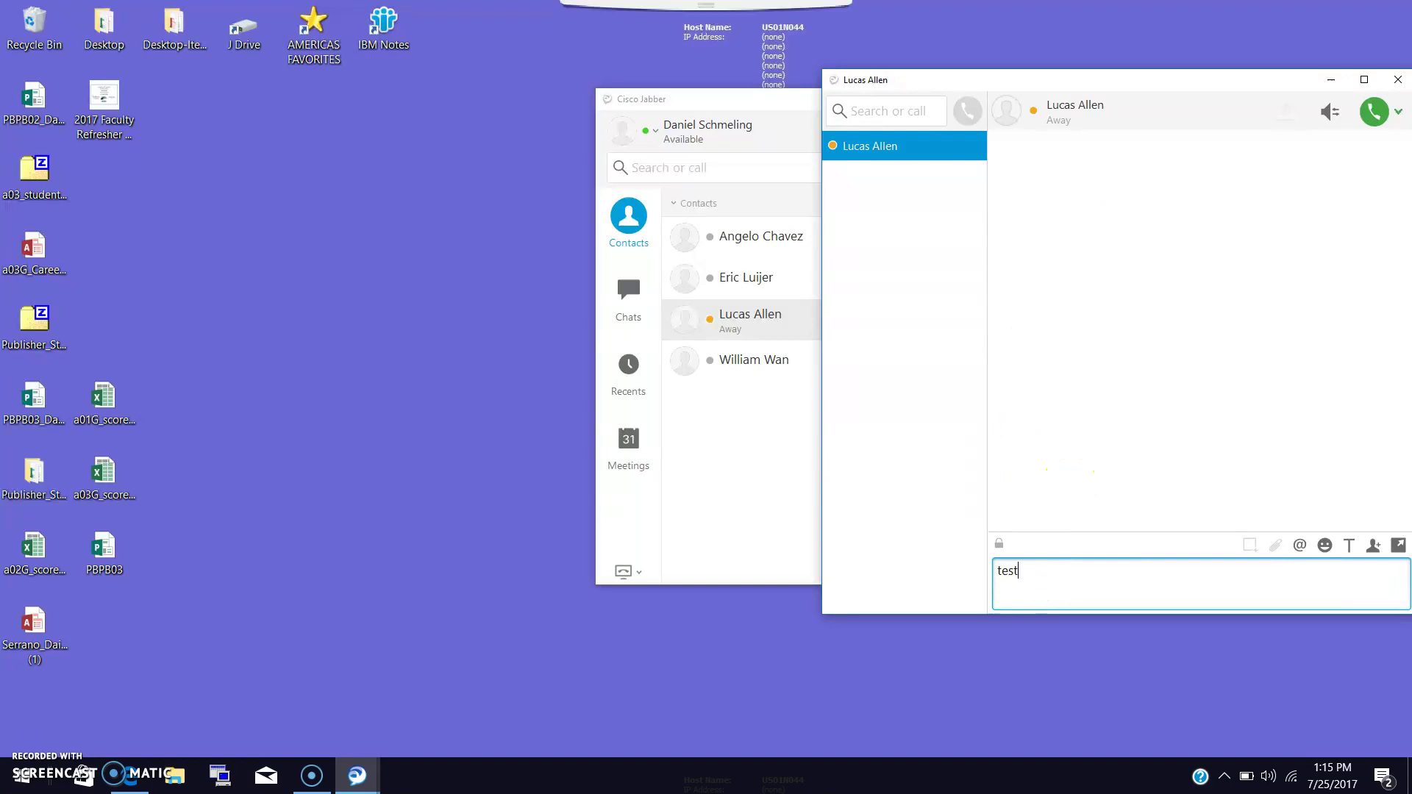
drag(1072, 83, 697, 105)
click(767, 608)
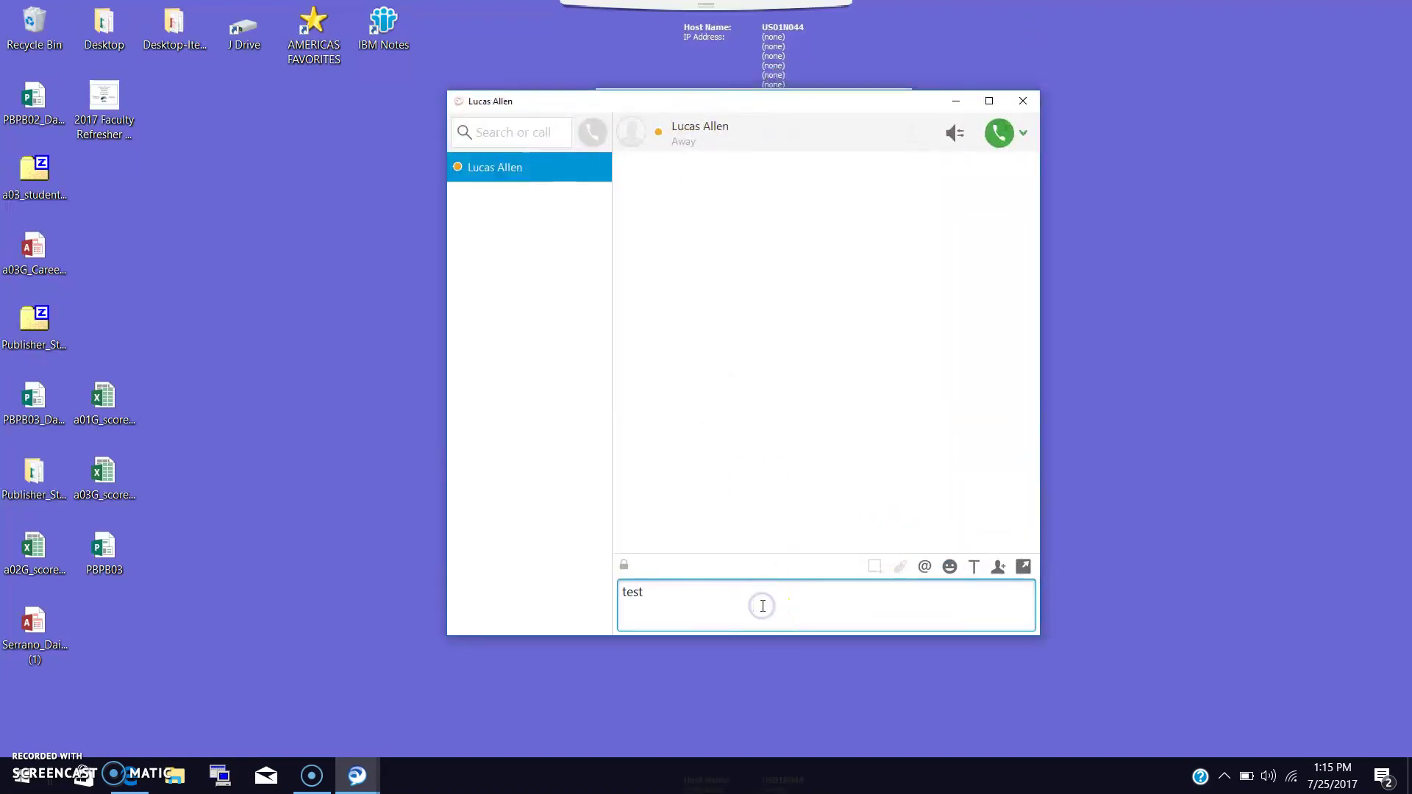
key(Return)
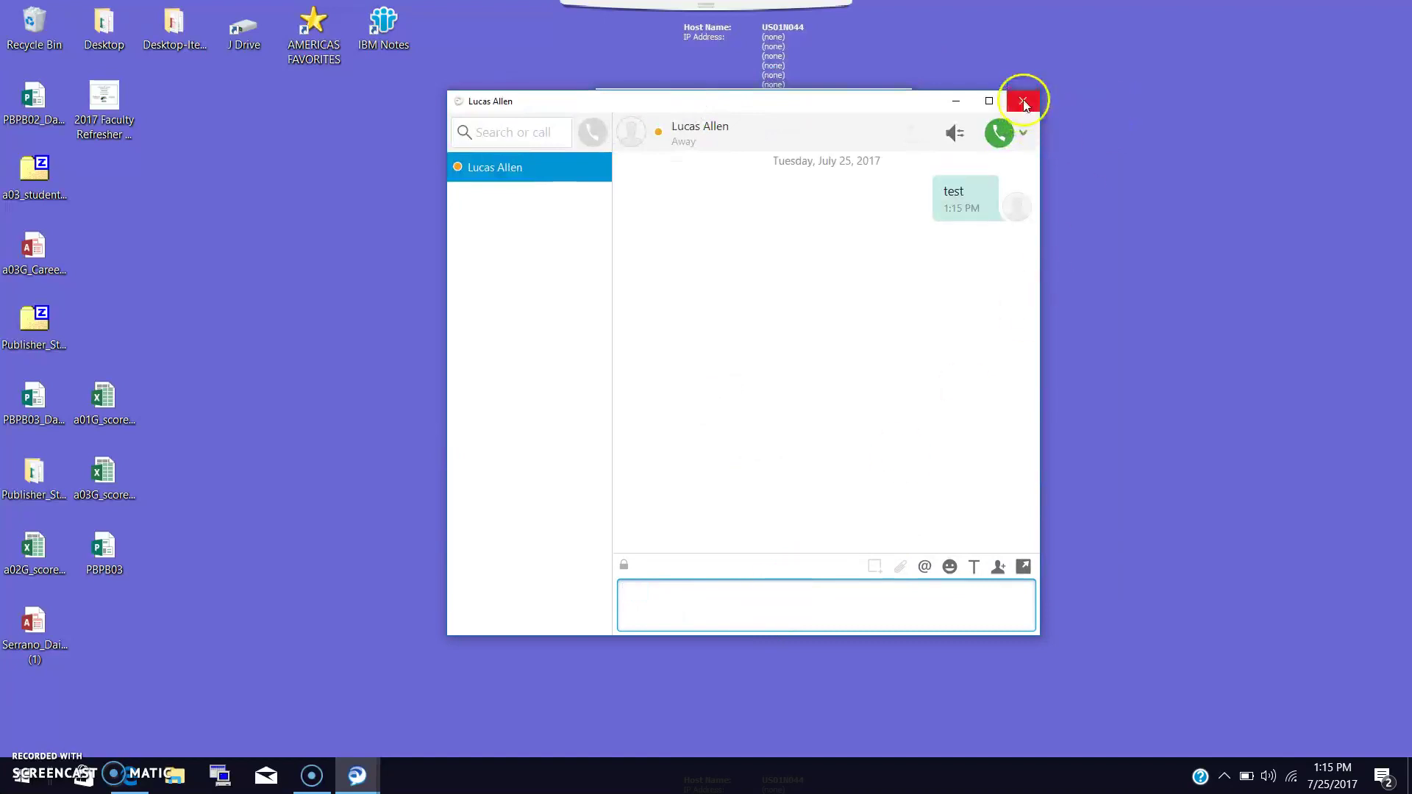
Close the chat and view the Away contact's work number and email options.
click(1031, 140)
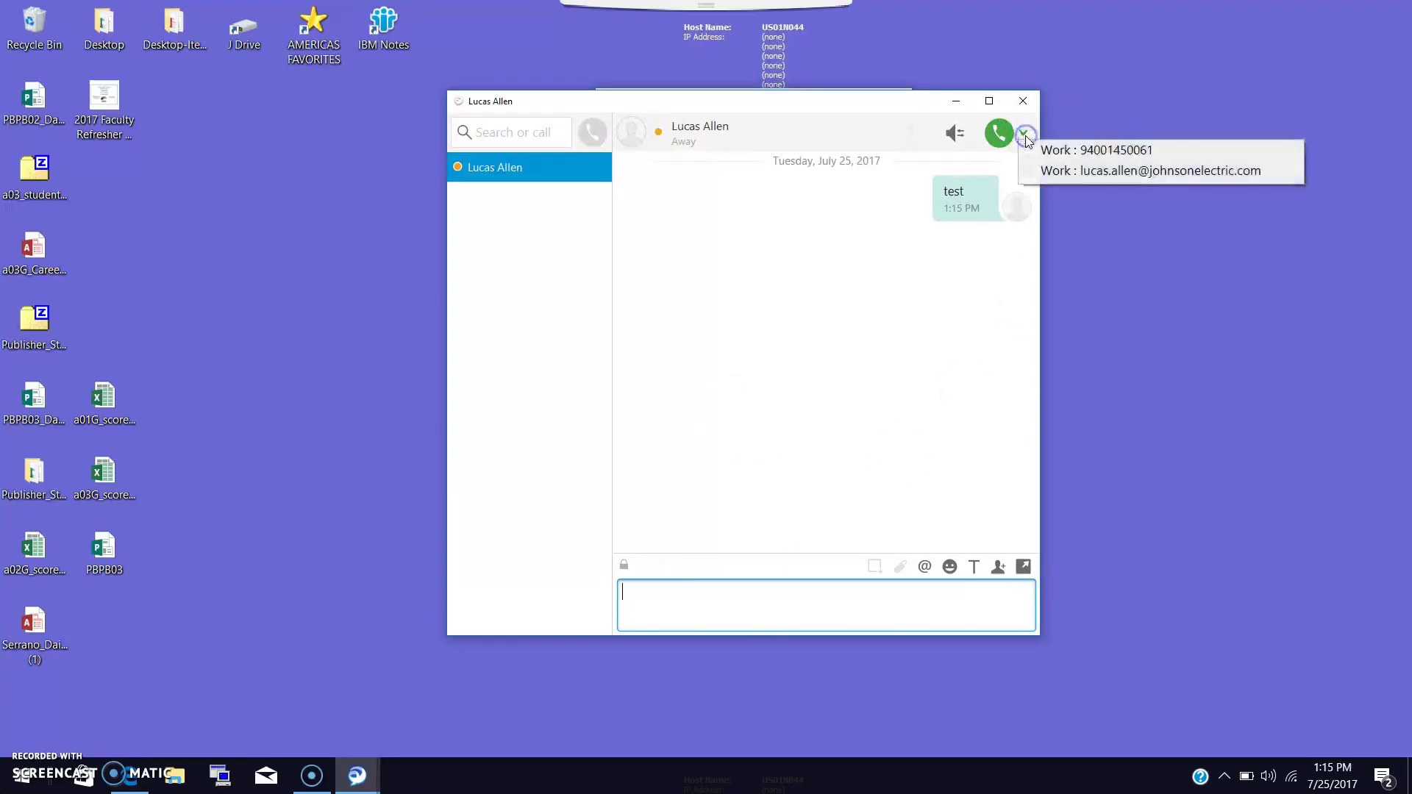
drag(1057, 124, 1054, 153)
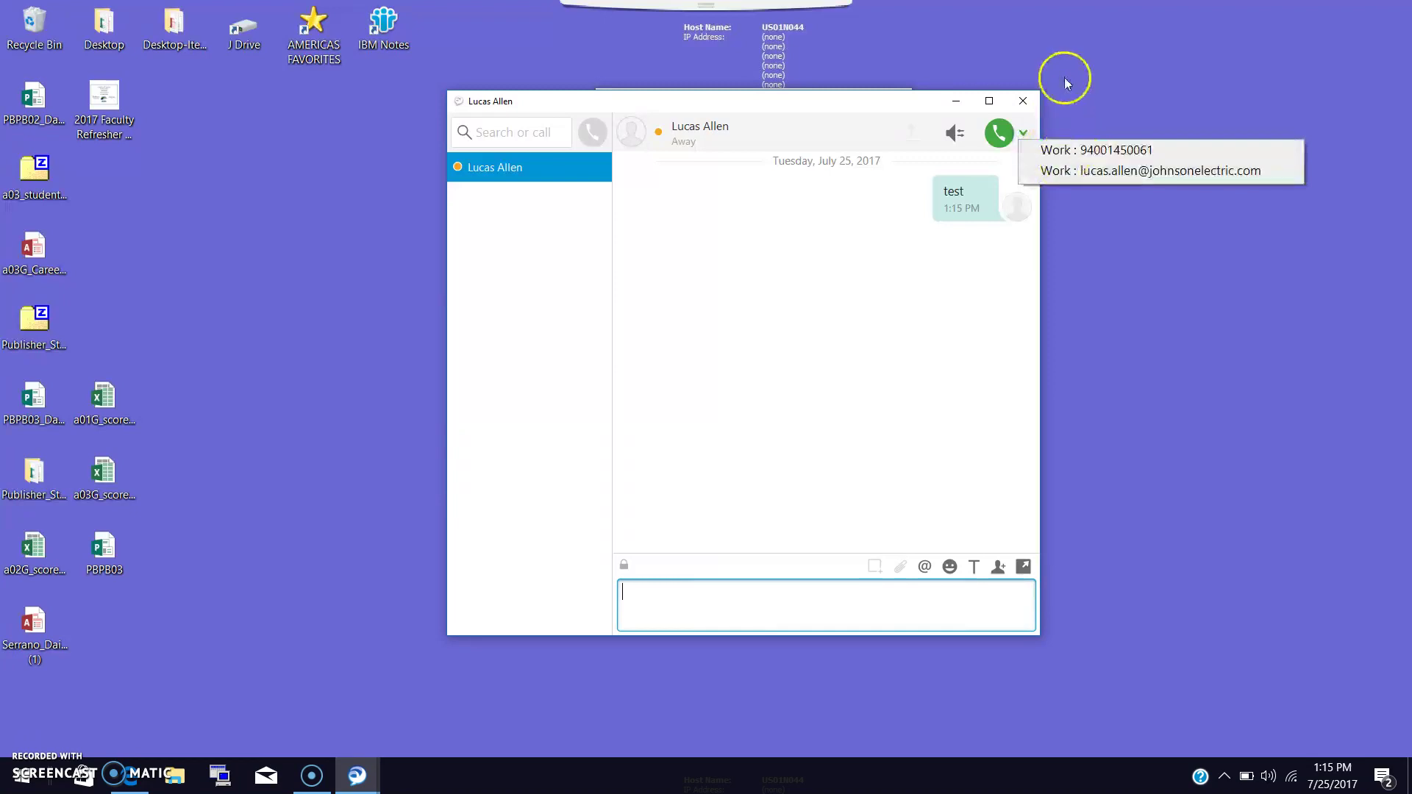
click(1019, 98)
click(704, 309)
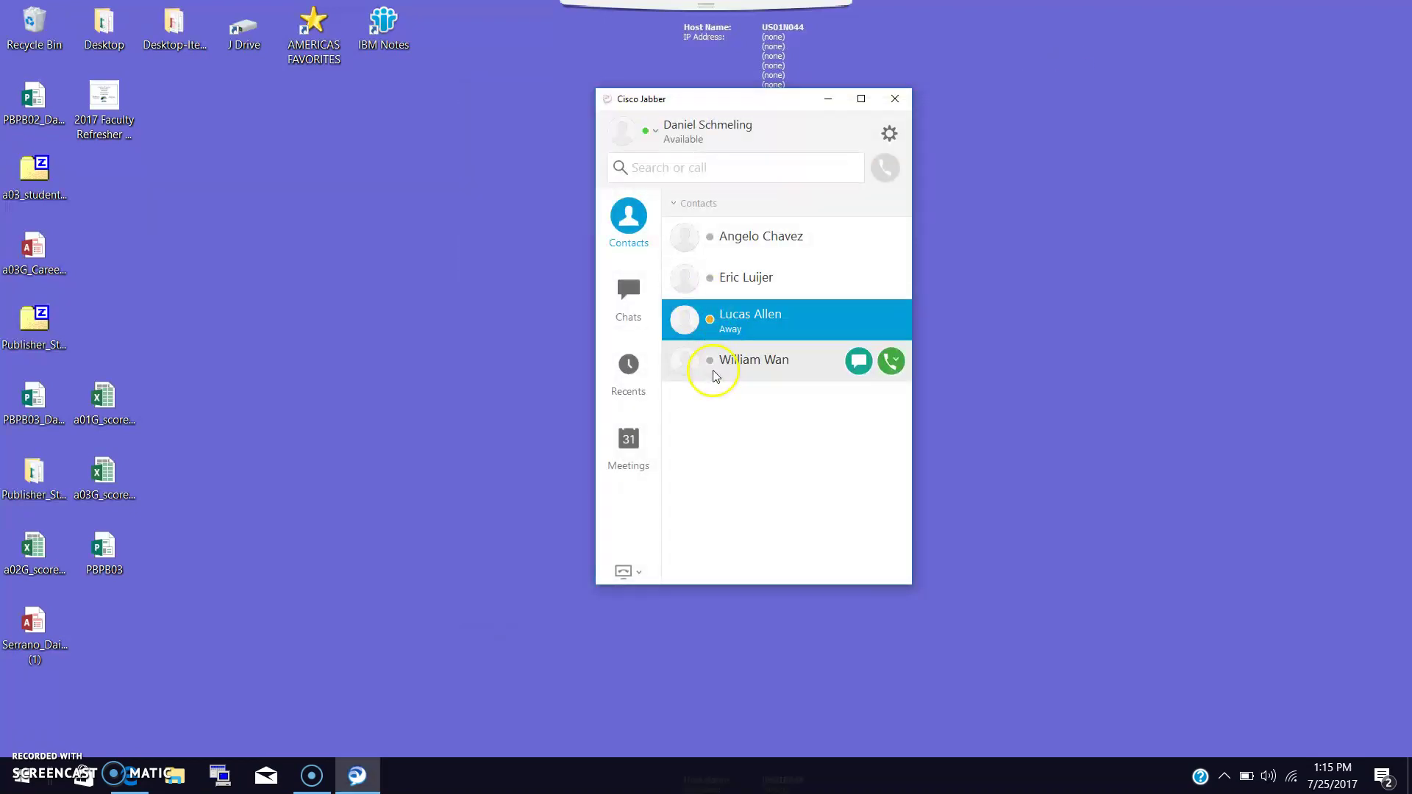
click(712, 287)
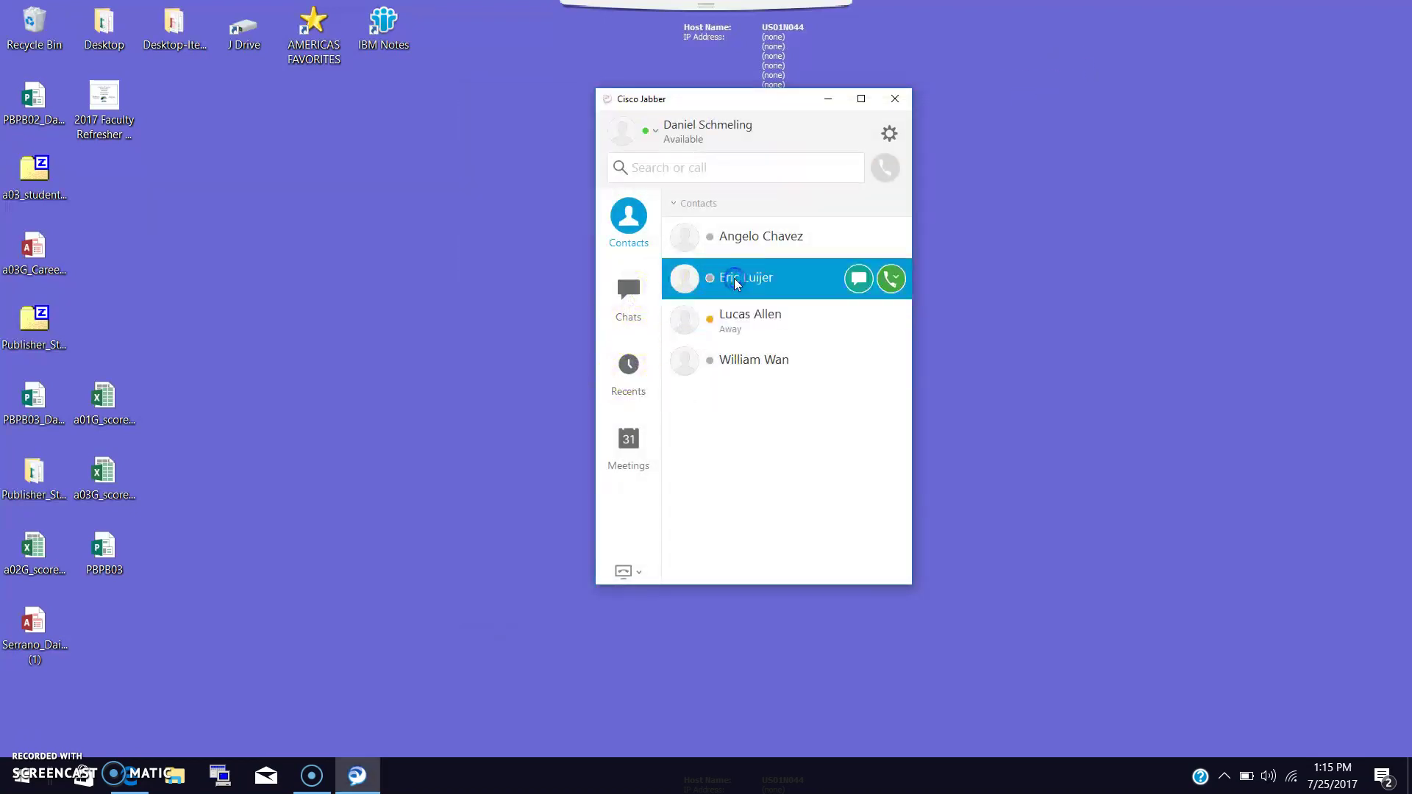
click(780, 315)
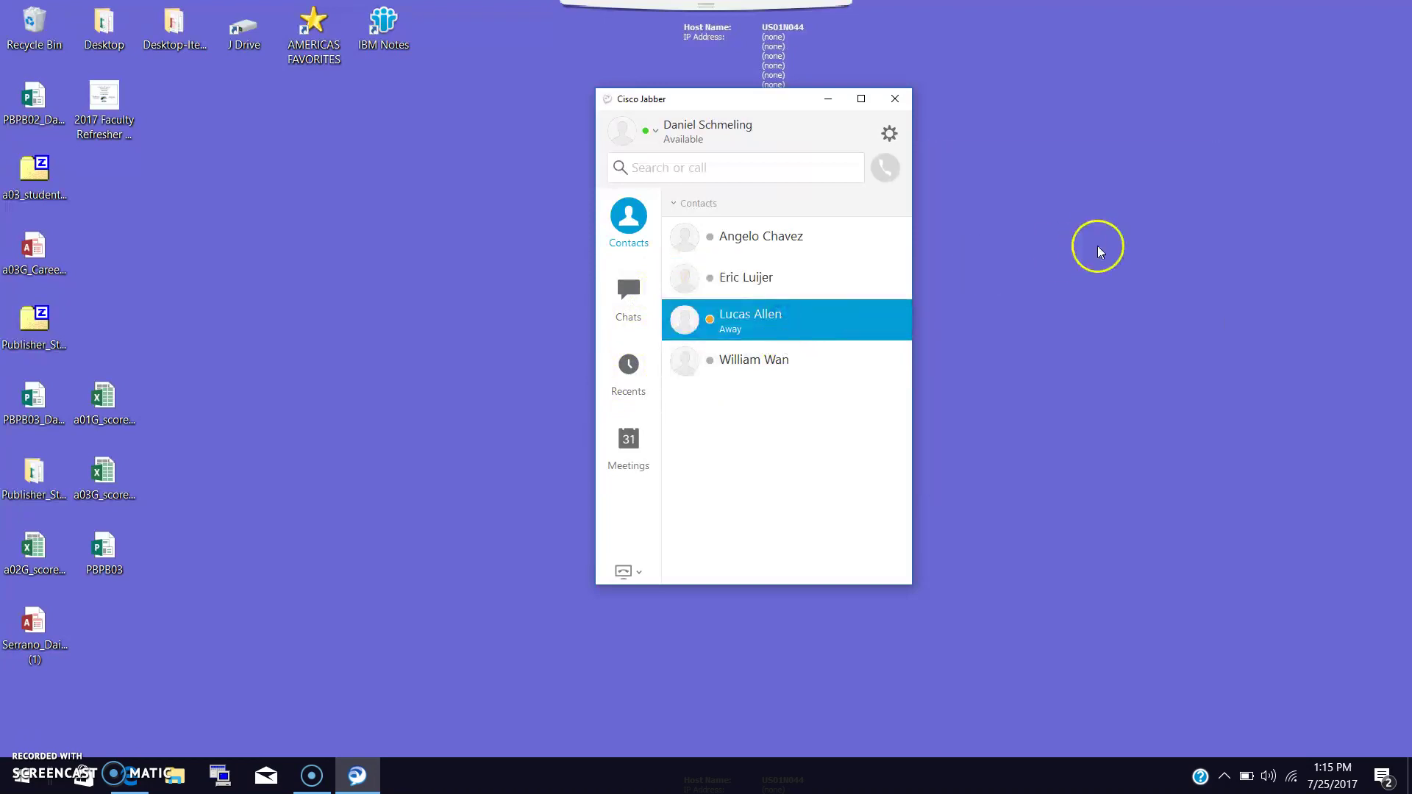
click(752, 318)
click(891, 321)
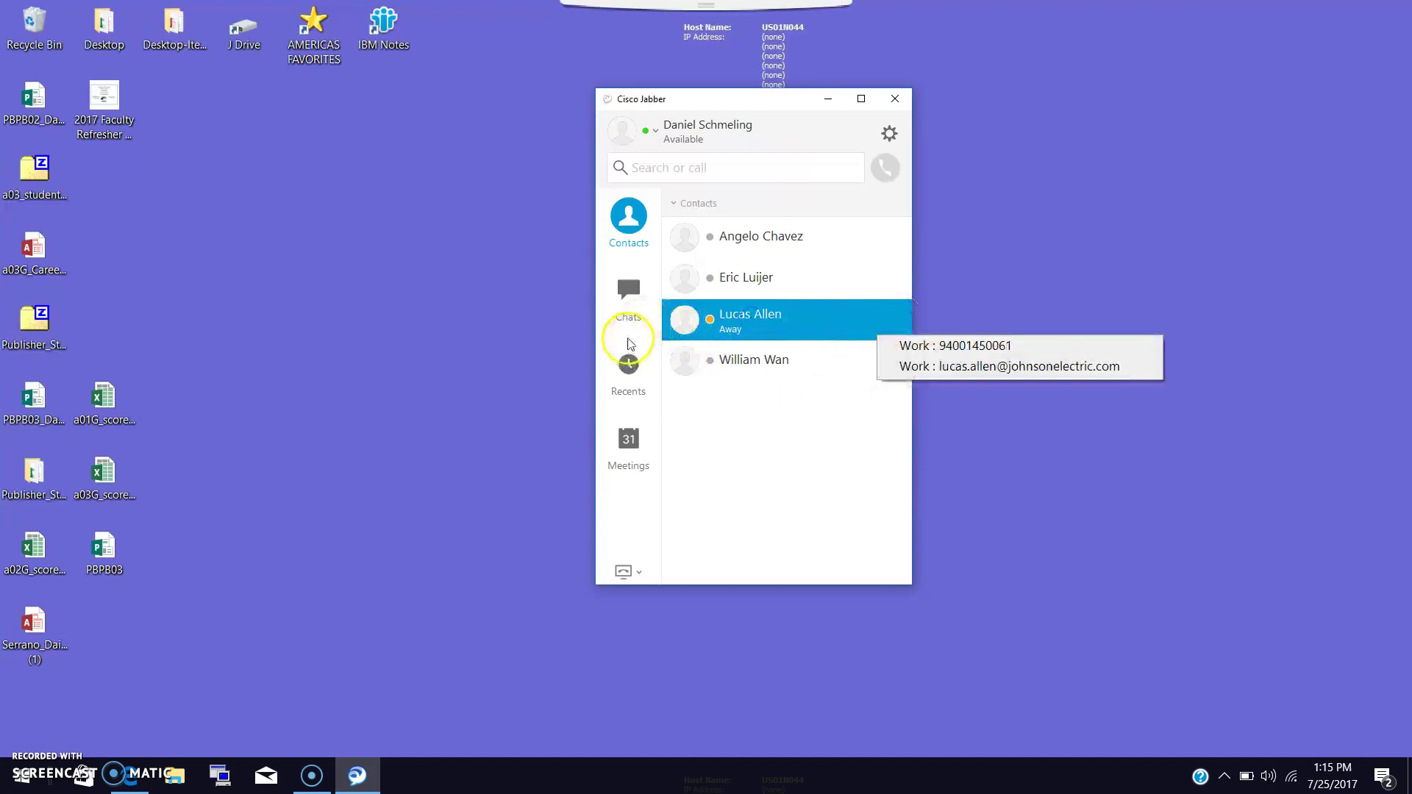
Switch between the Chats and Recents views.
click(628, 291)
click(625, 296)
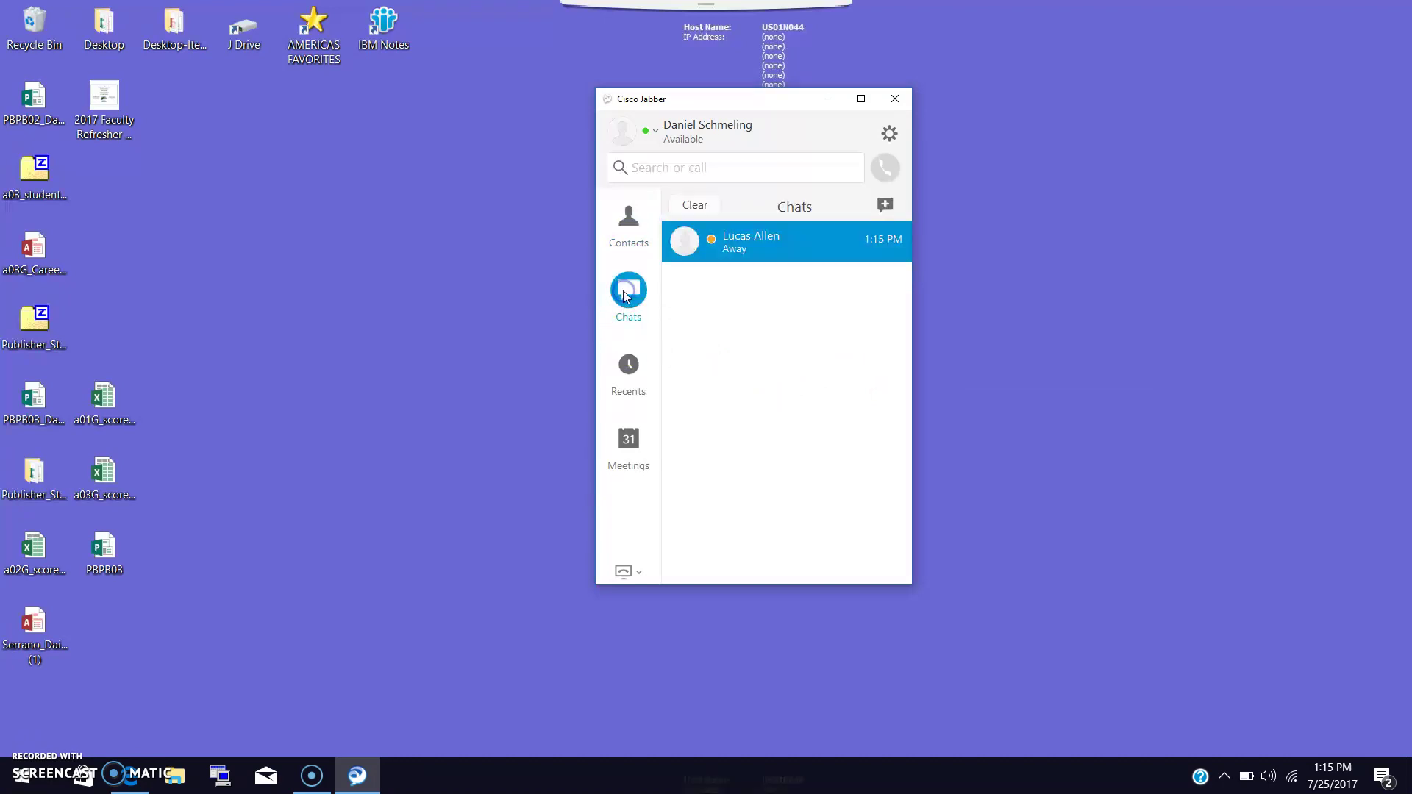
click(628, 237)
click(627, 342)
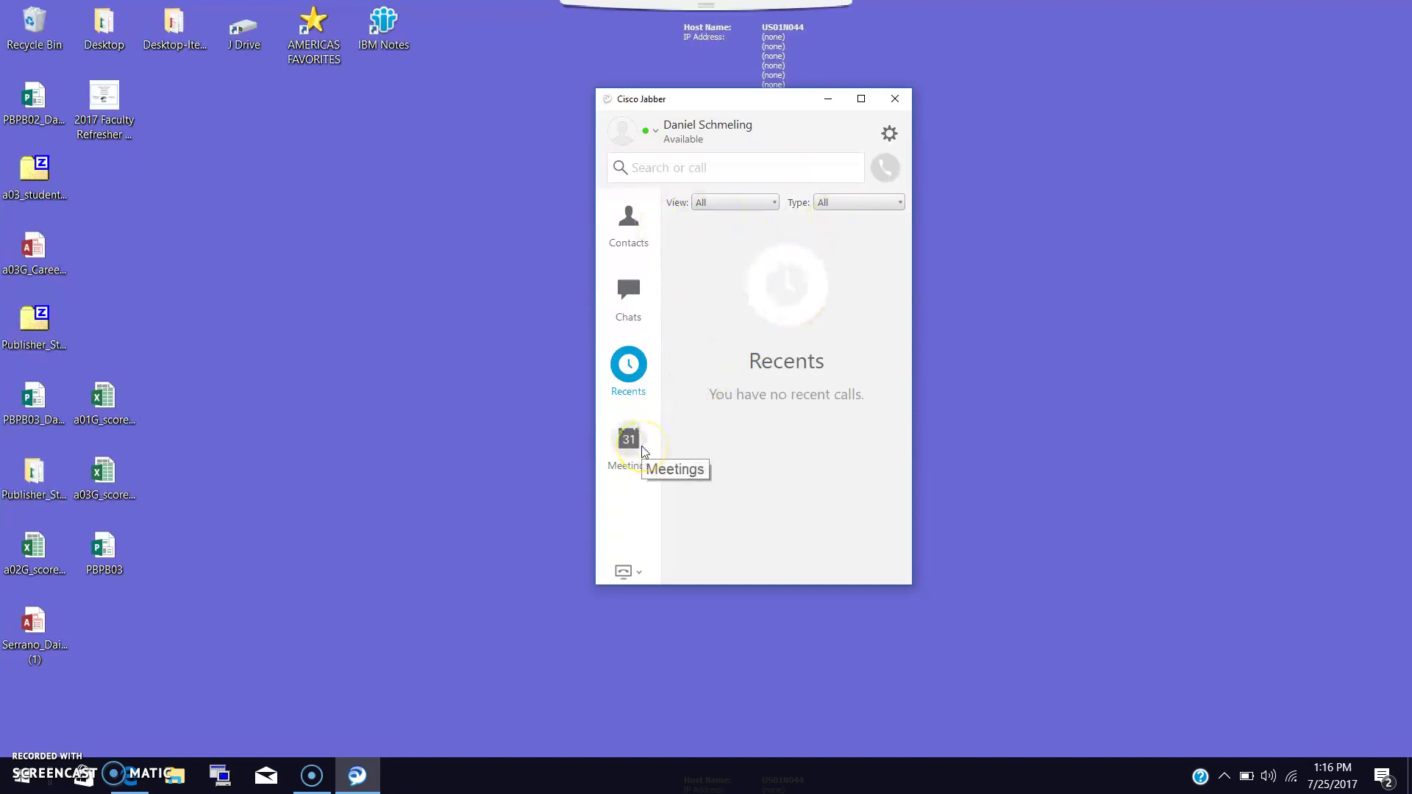
Review the phone services and call forwarding menu, then close it.
click(634, 574)
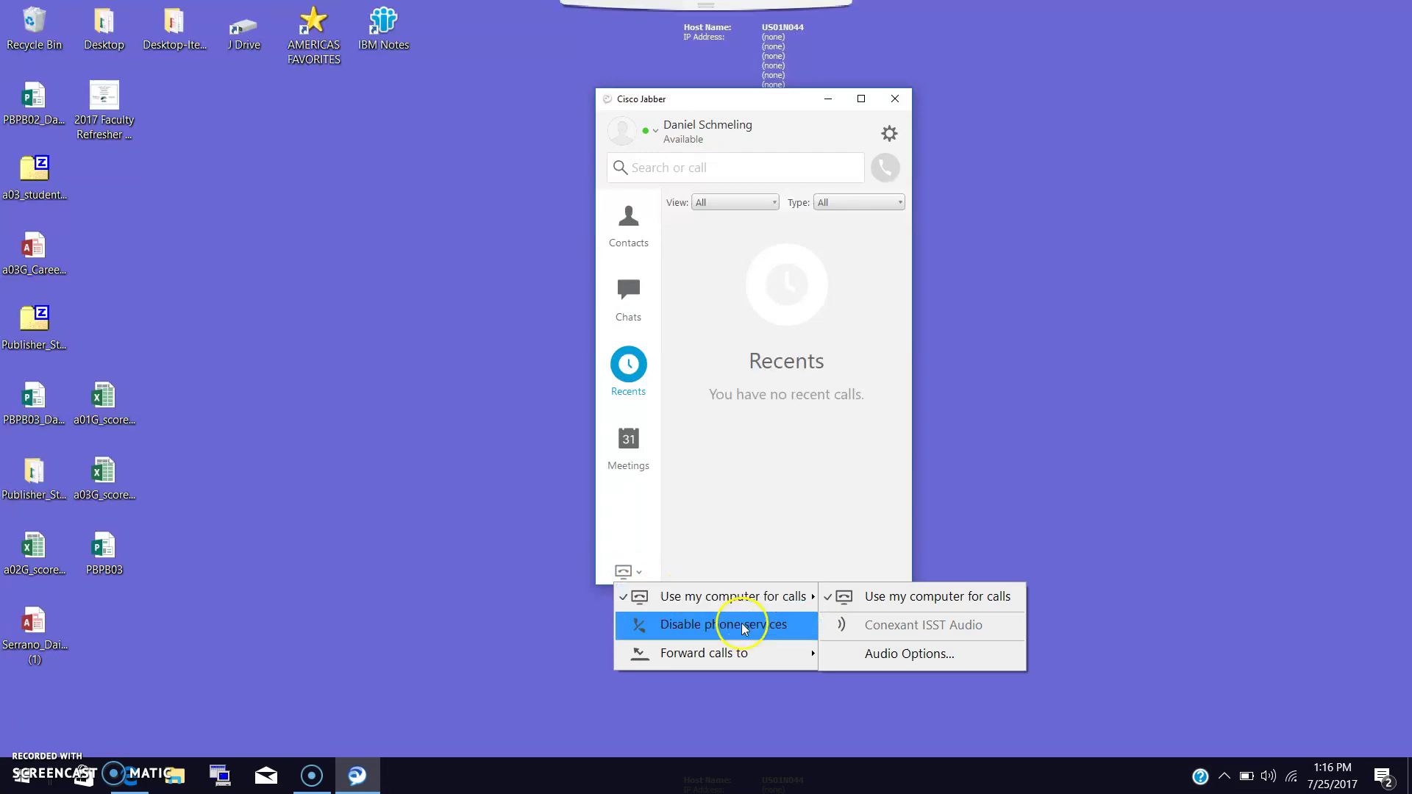
mouse_move(742, 657)
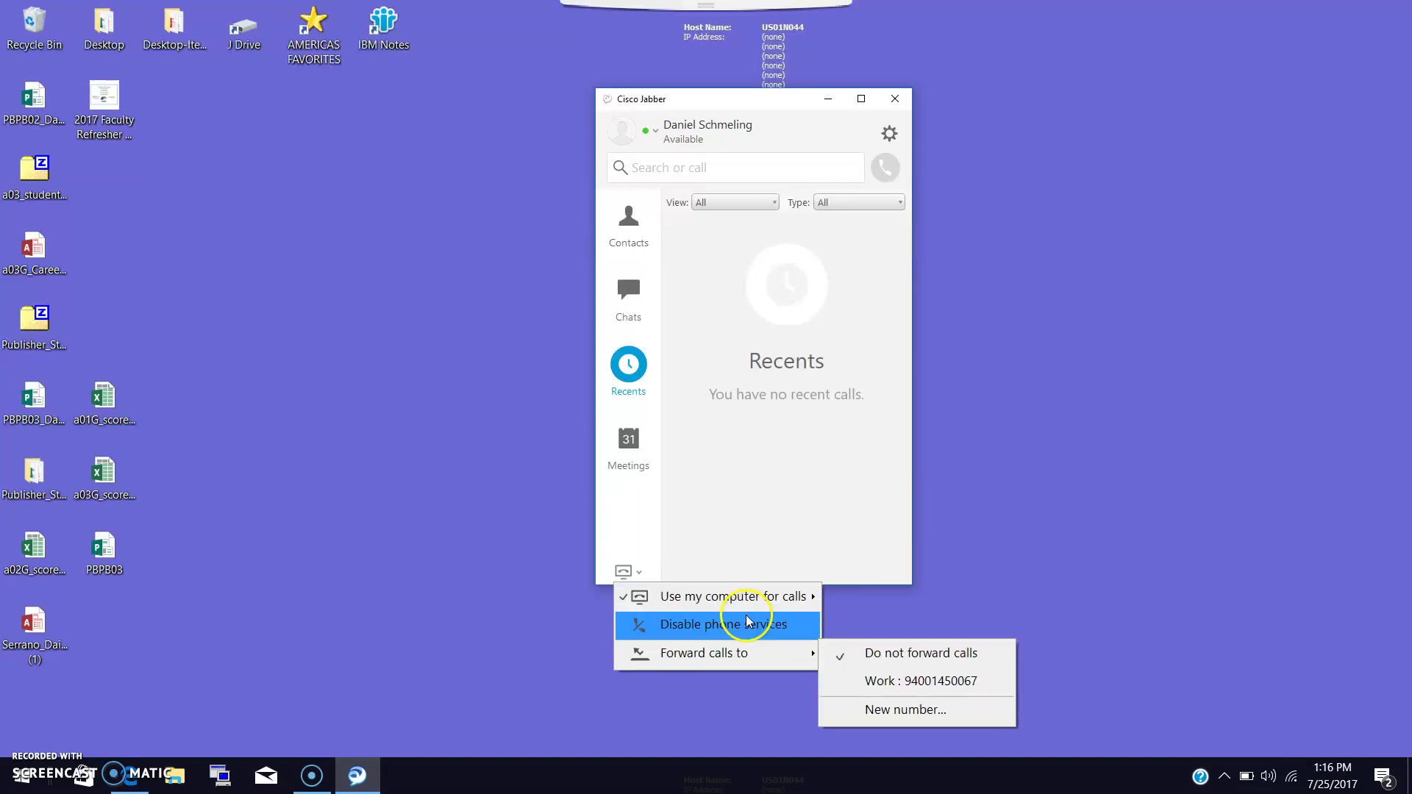
mouse_move(725, 604)
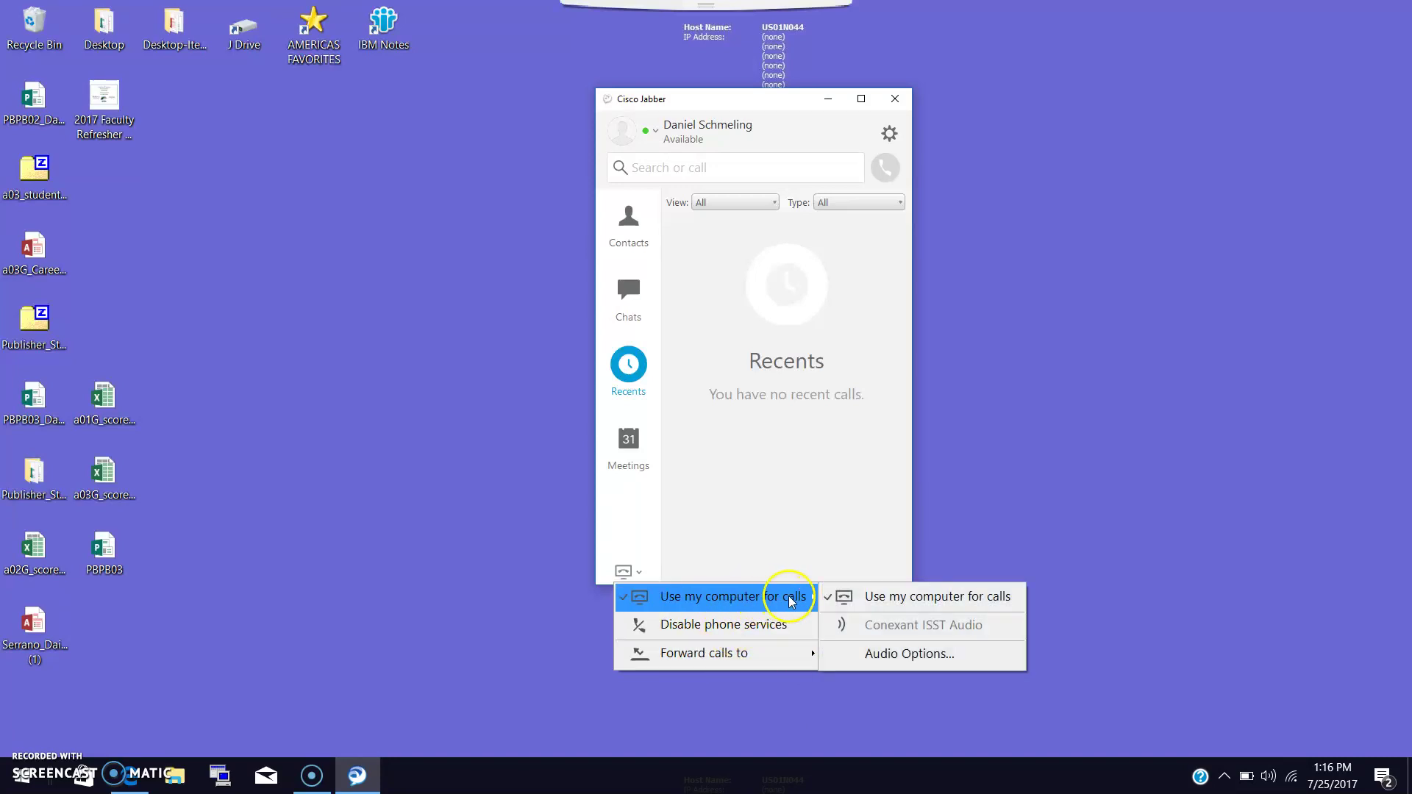
click(892, 596)
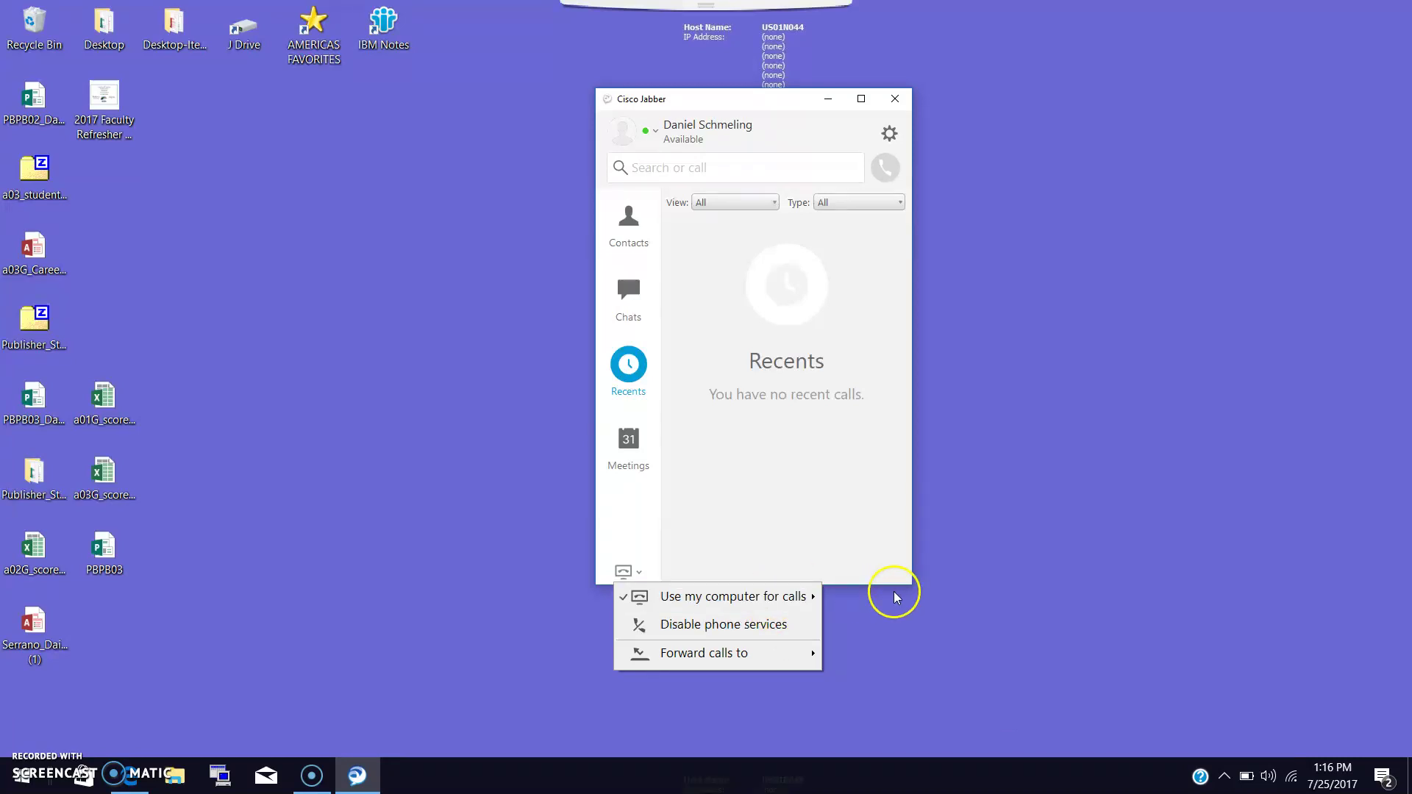
Check the presence status list without changing Available, then close the main window.
click(678, 138)
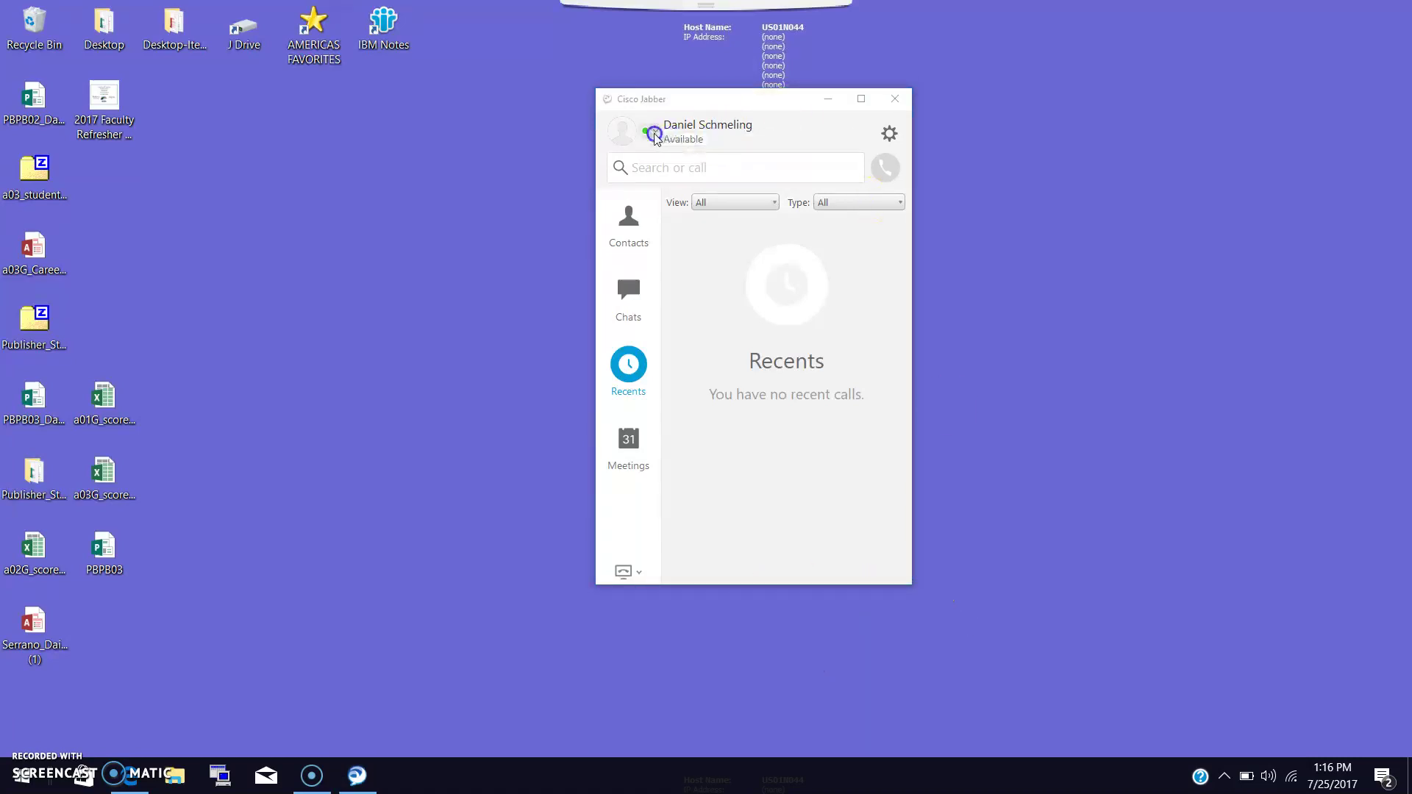
click(652, 131)
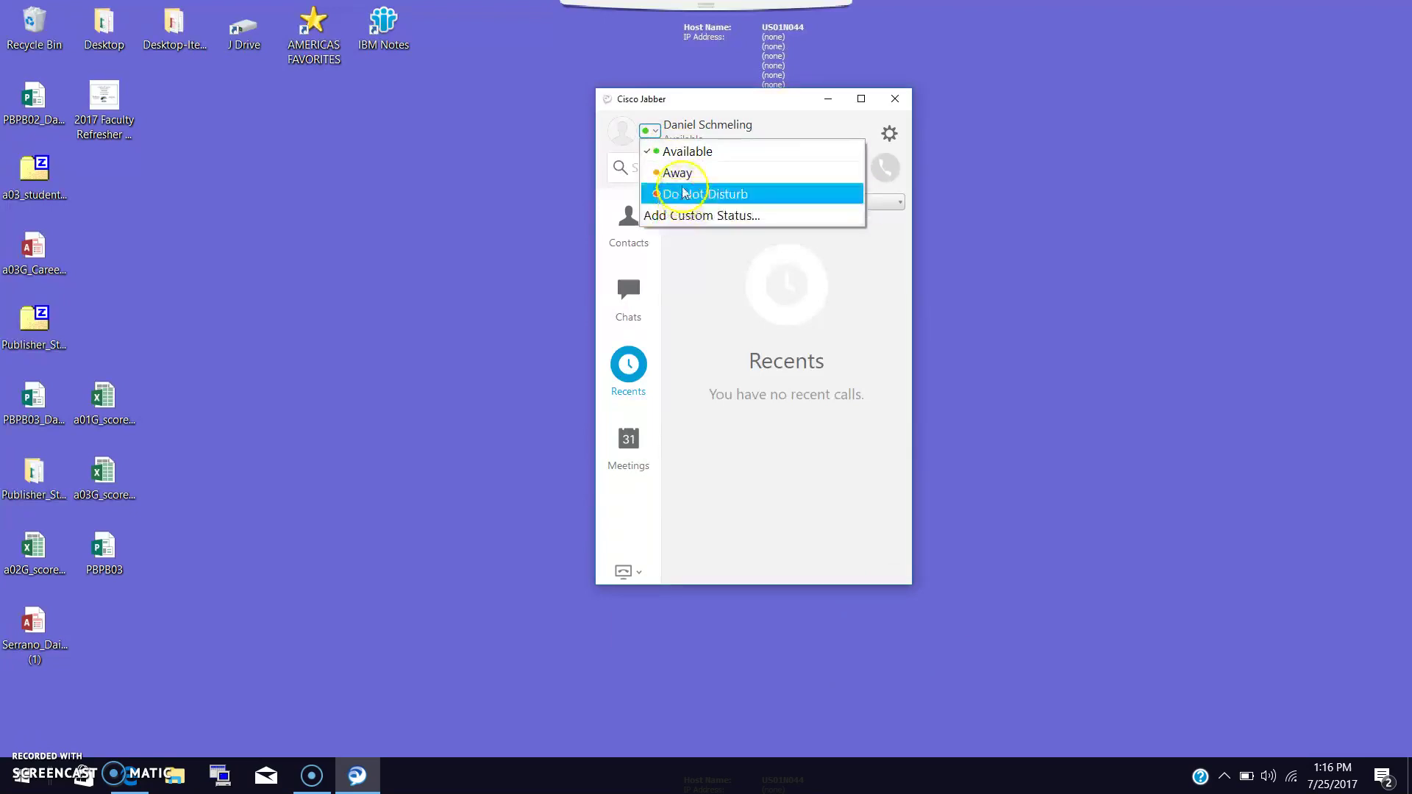
click(890, 205)
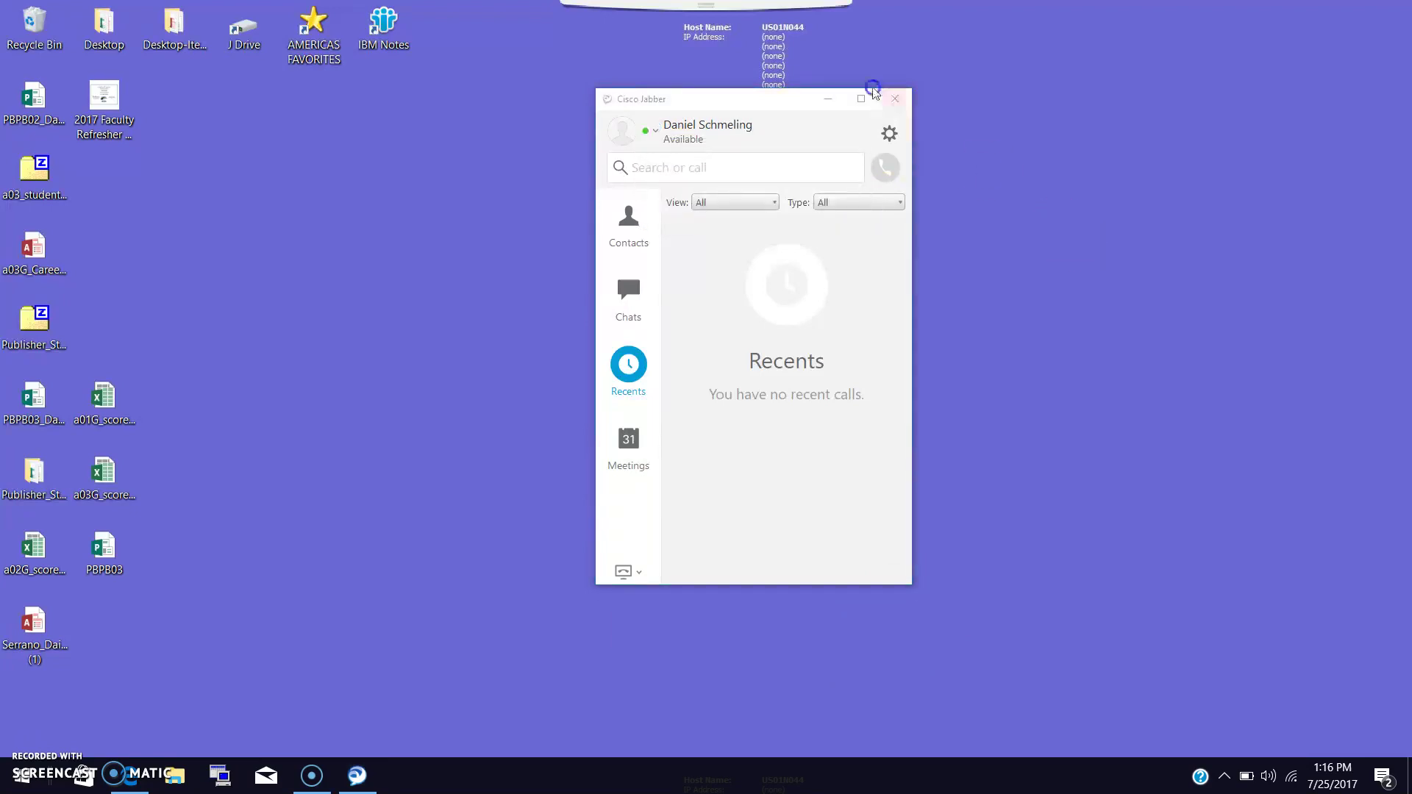
click(902, 100)
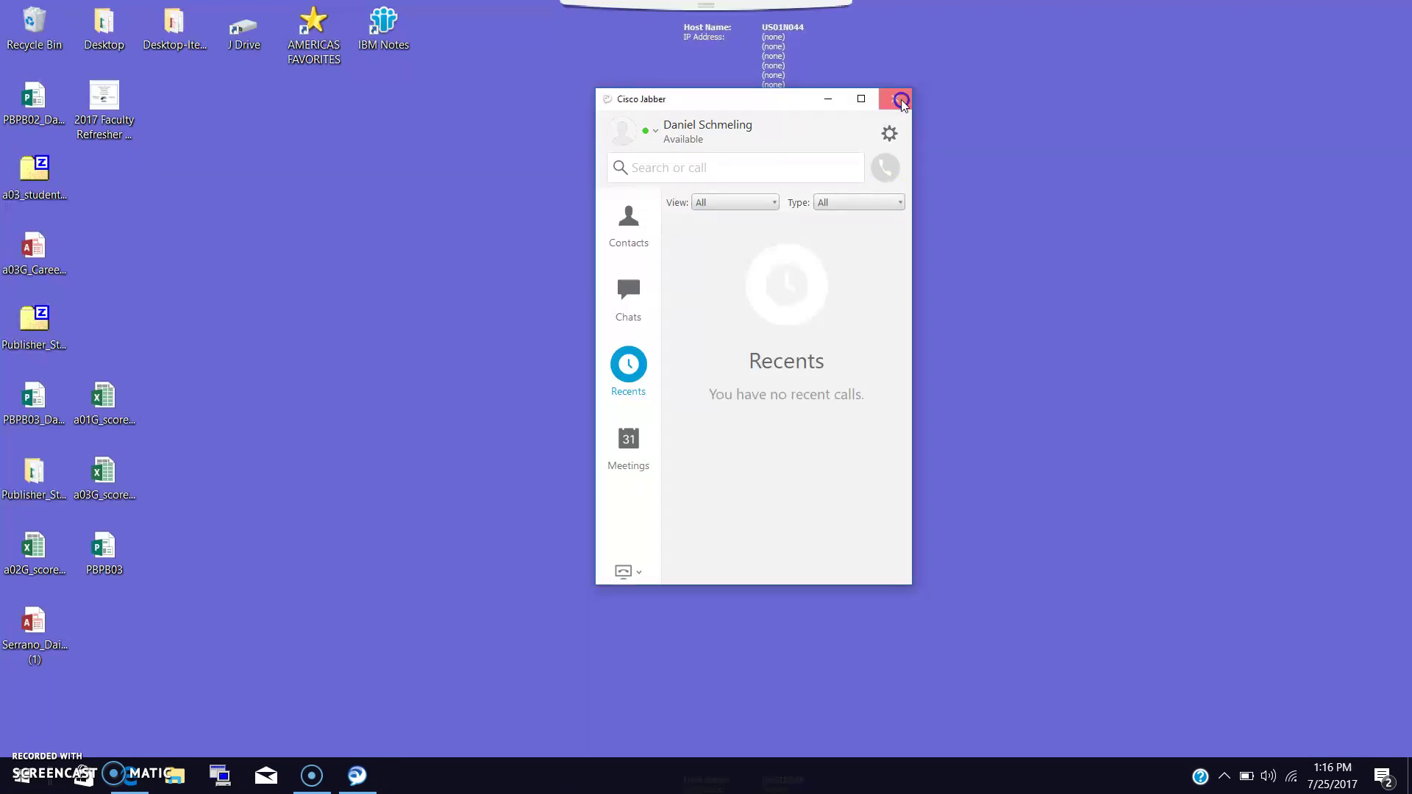
Restore Jabber from the tray and search the directory for 'room'.
click(1224, 776)
click(1243, 707)
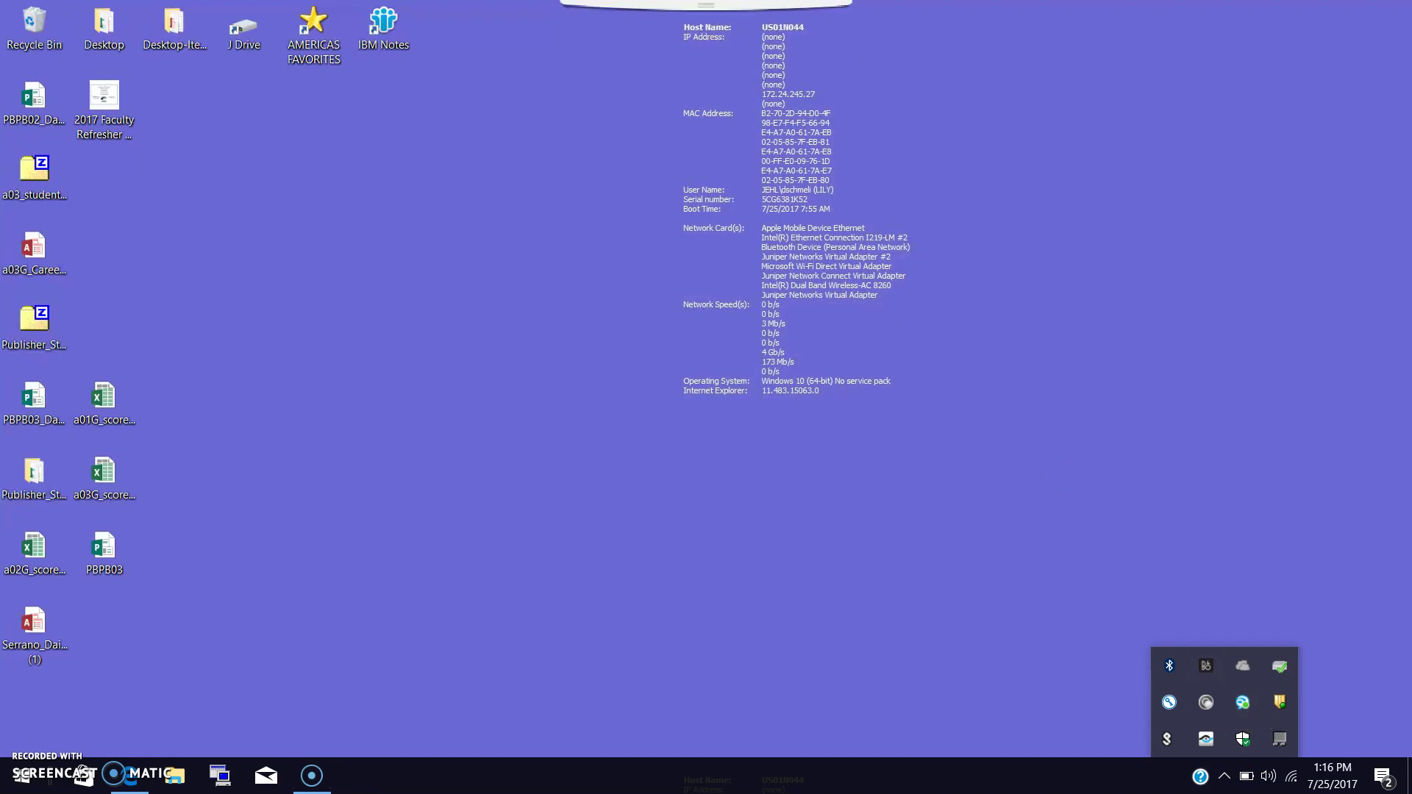
click(664, 28)
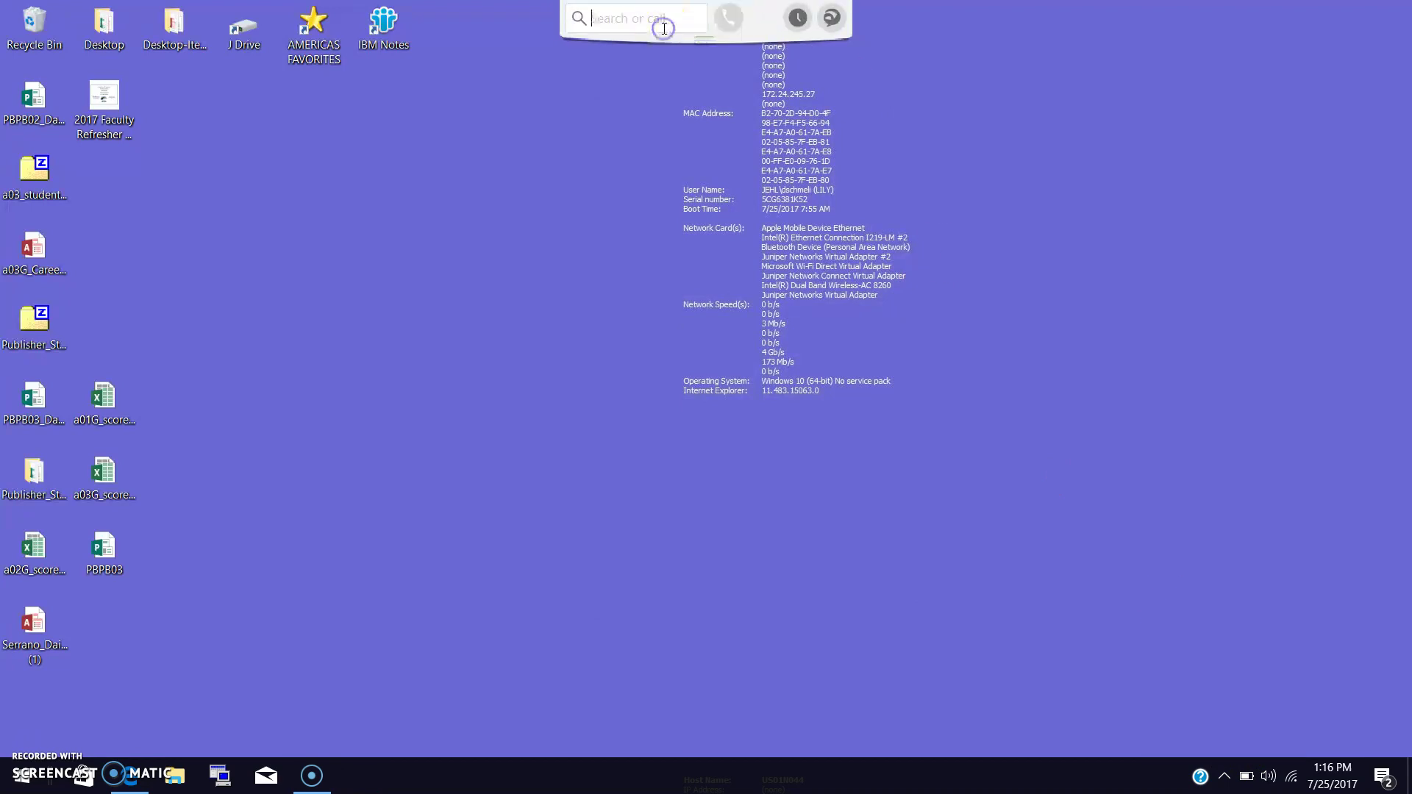
text(room)
drag(844, 108, 840, 313)
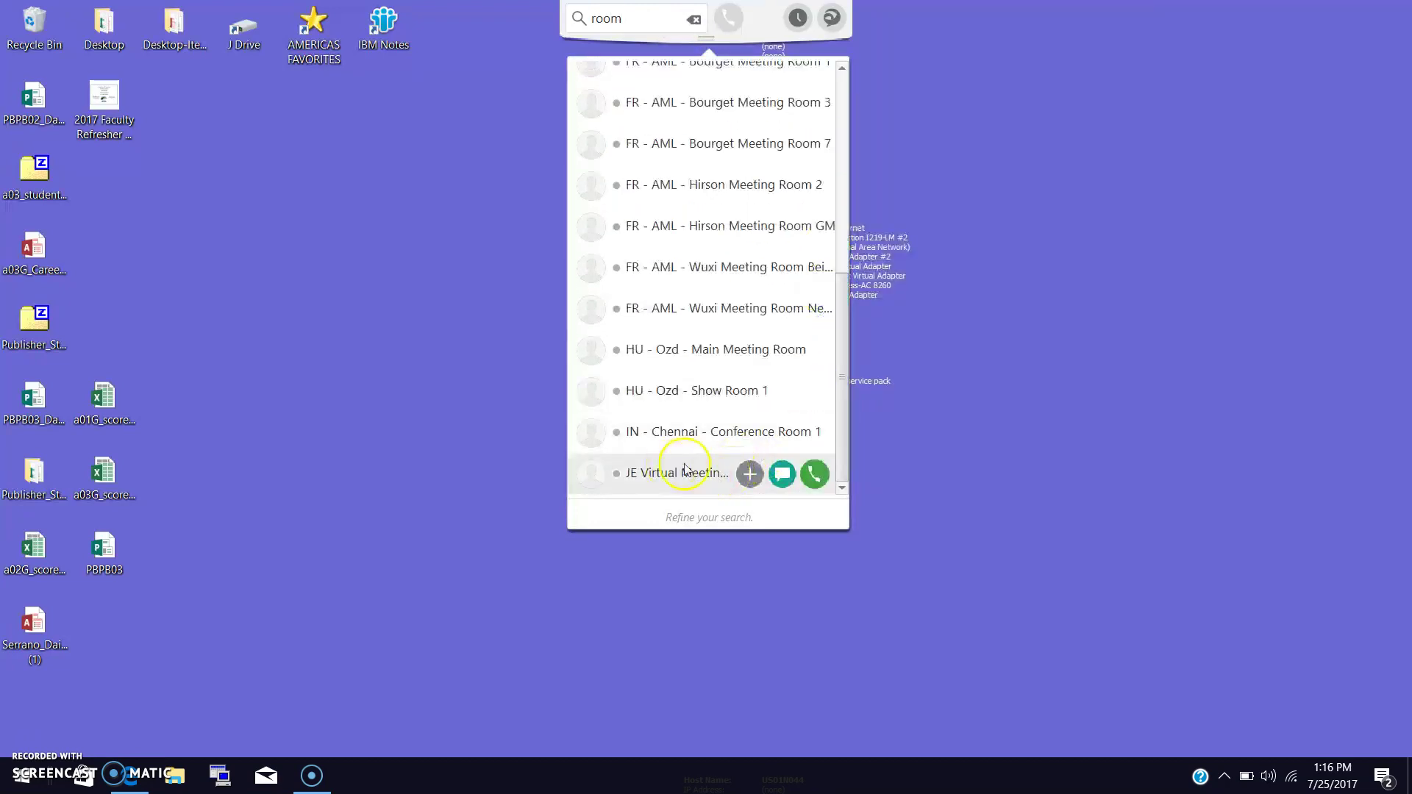
mouse_move(675, 480)
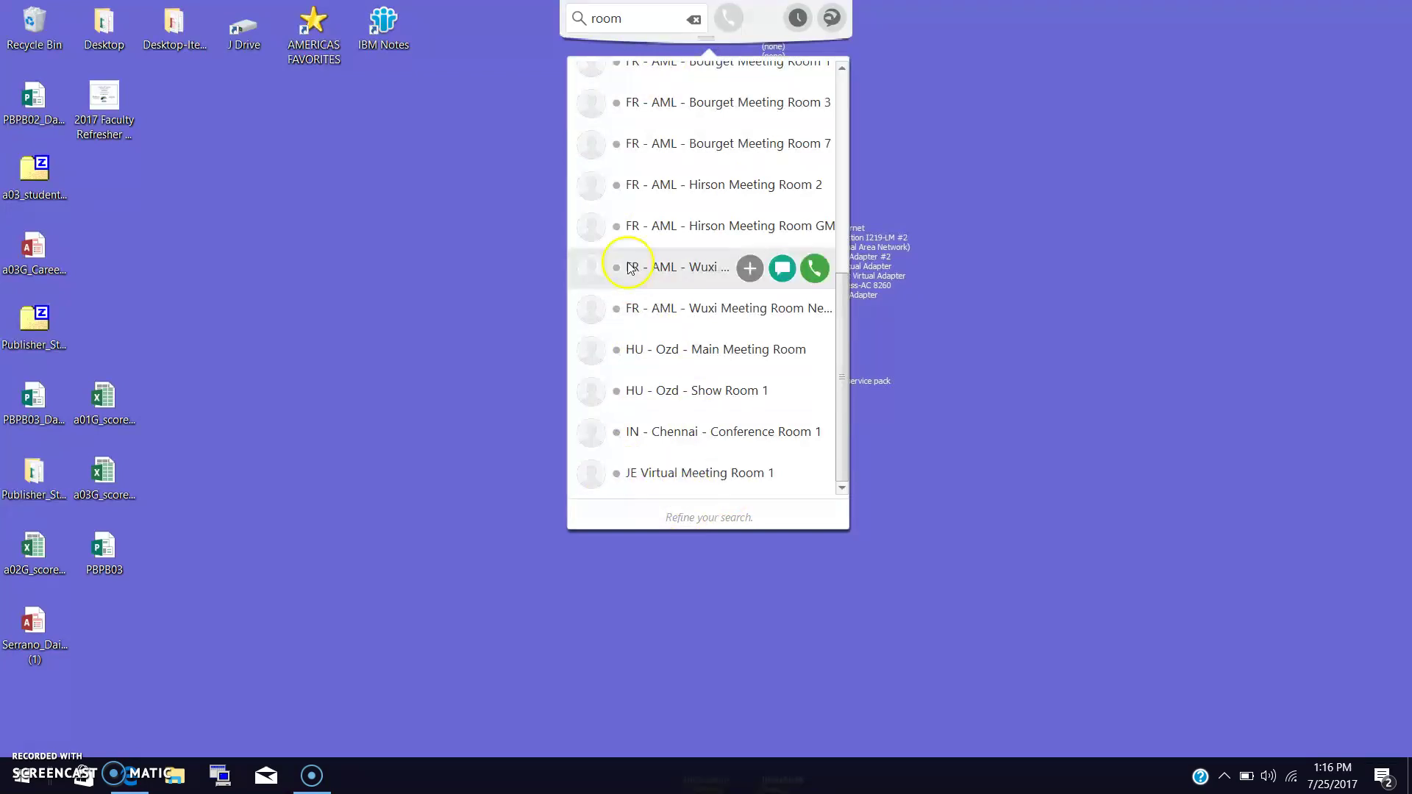
Change the search to 'JE Virtual' to list JE Virtual Meeting Rooms 1–4.
double_click(635, 30)
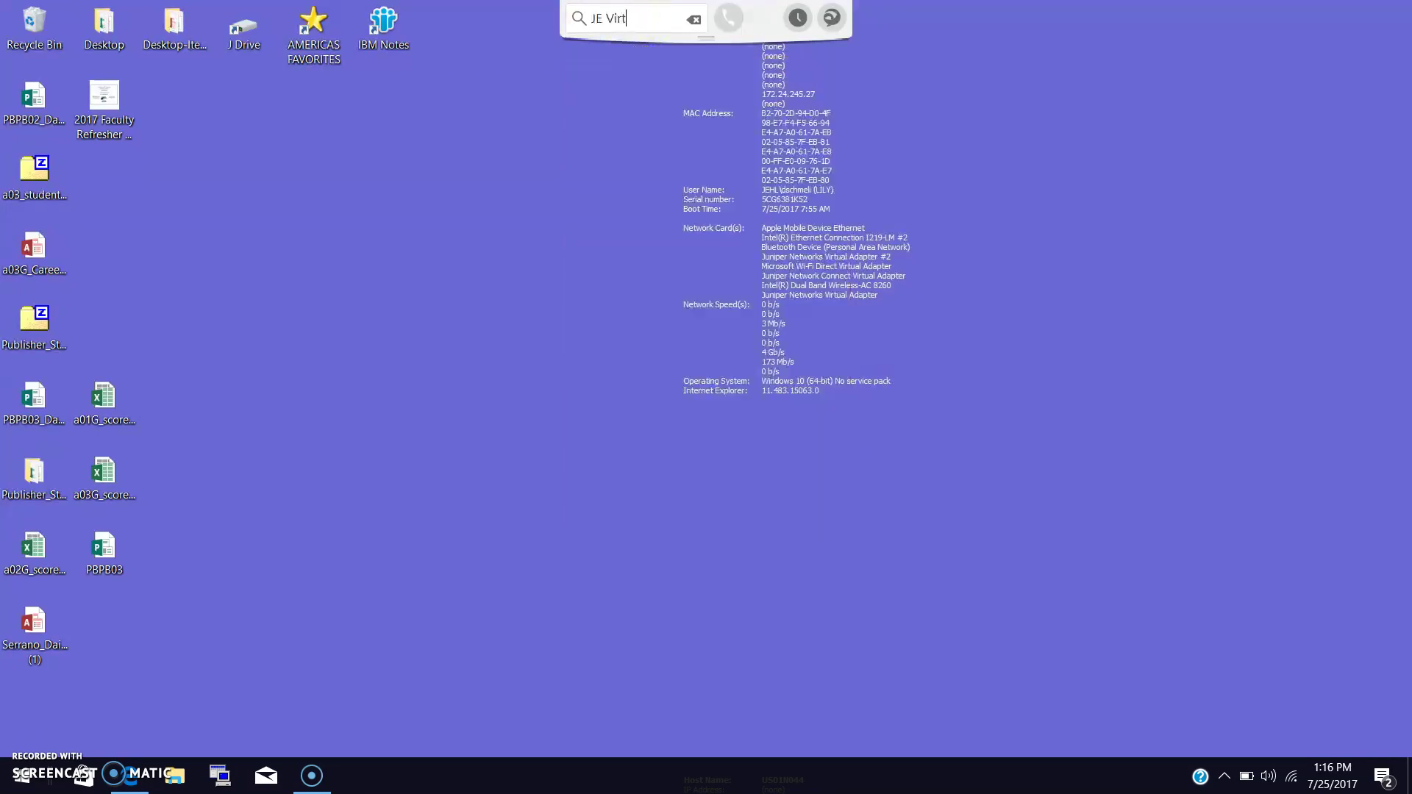
text(ual)
text(oom)
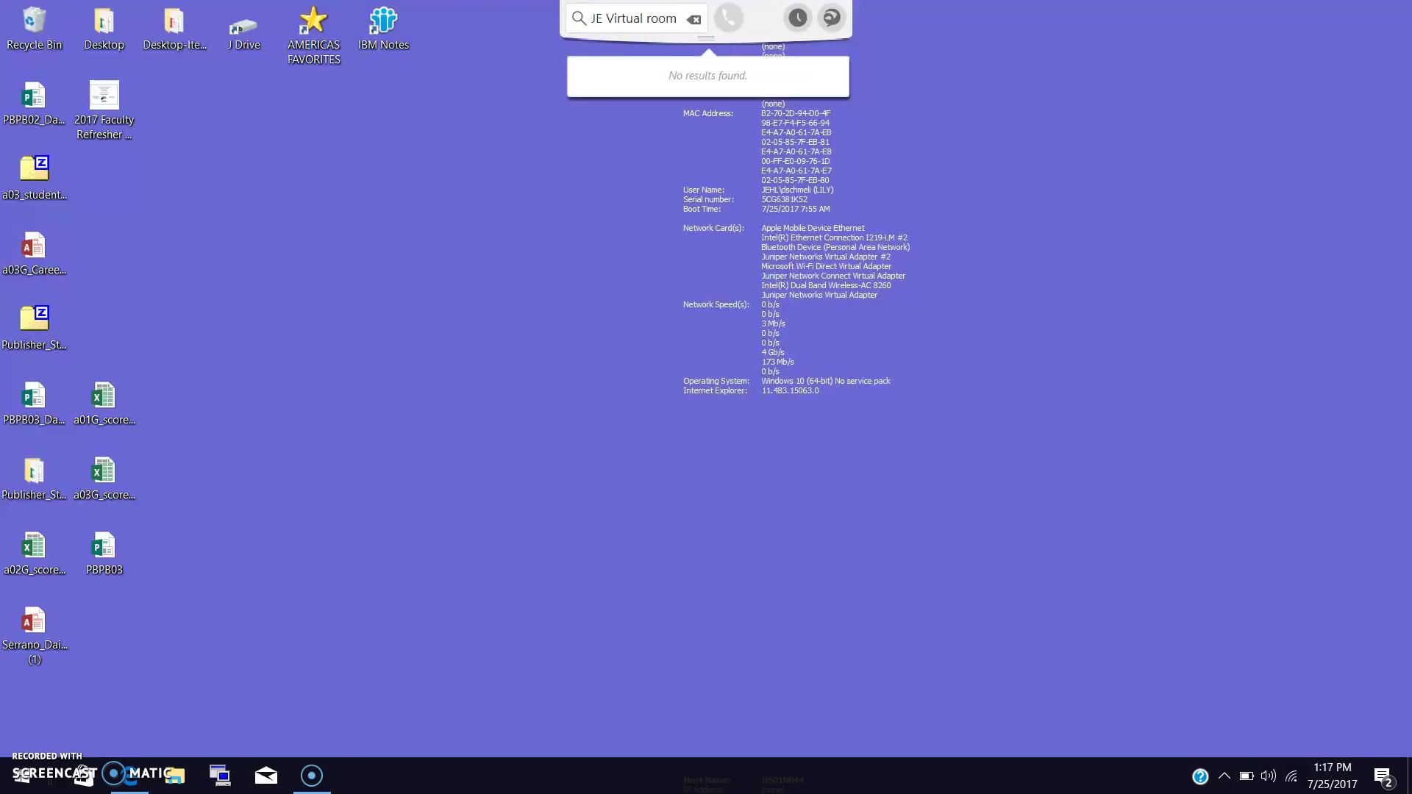
key(BackSpace)
key(BackSpace)
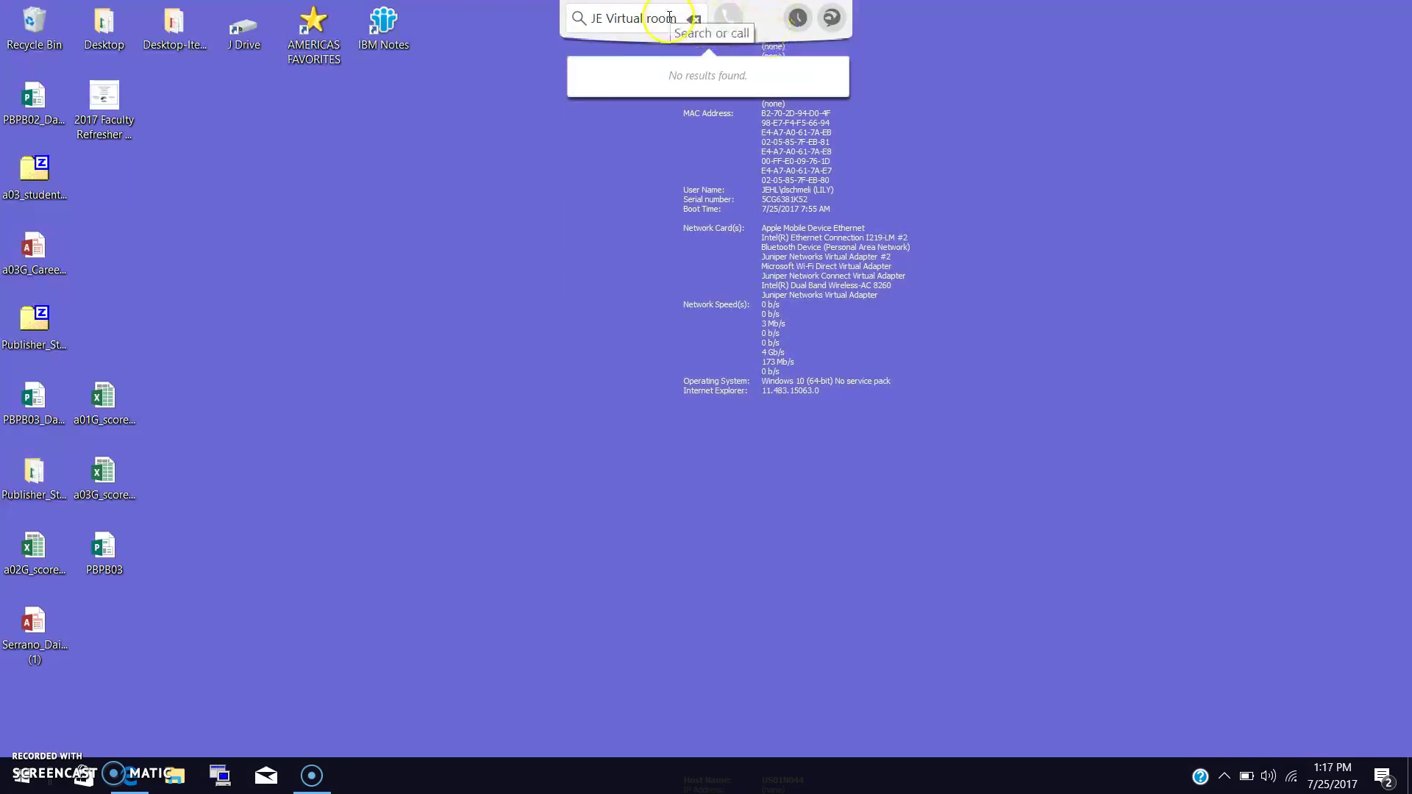
key(BackSpace)
key(BackSpace)
mouse_move(681, 149)
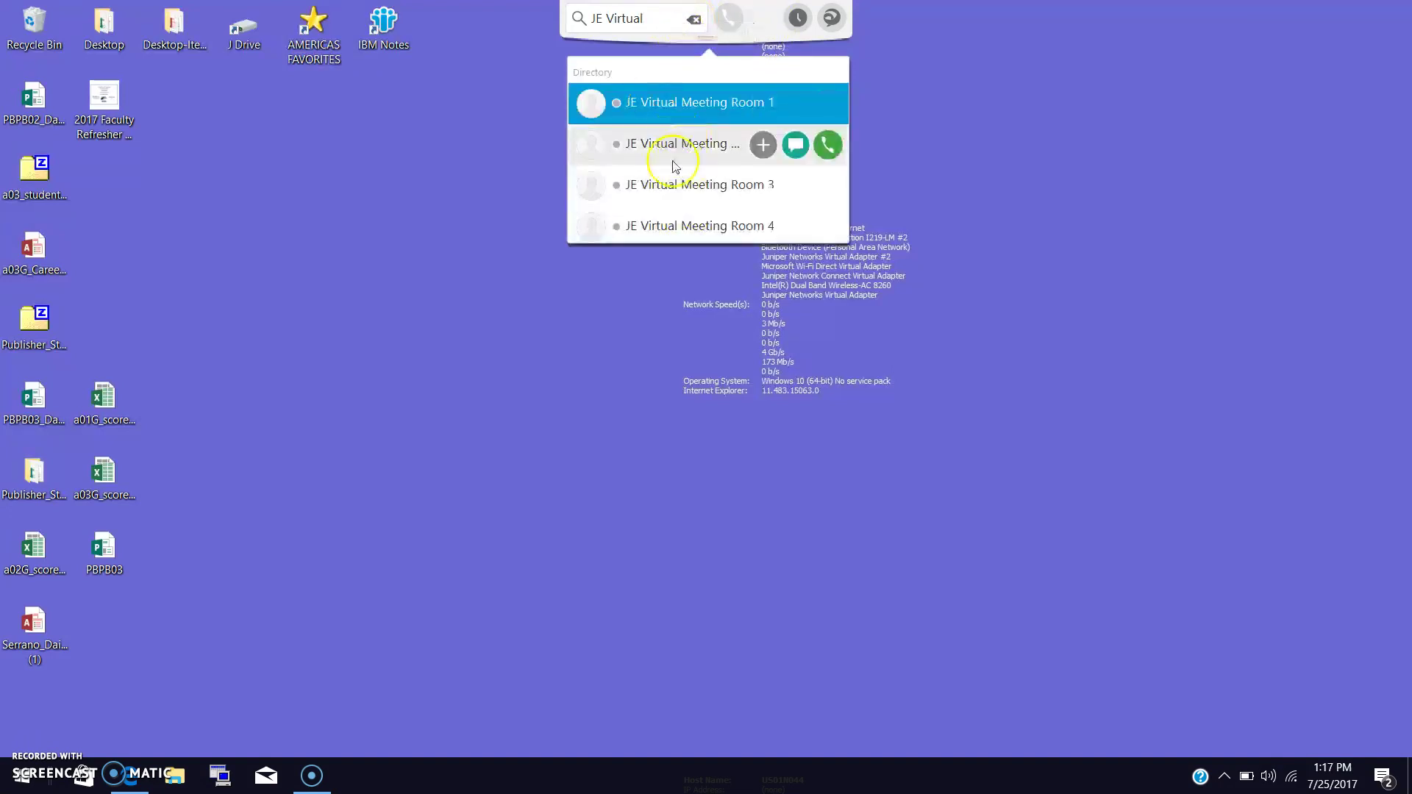